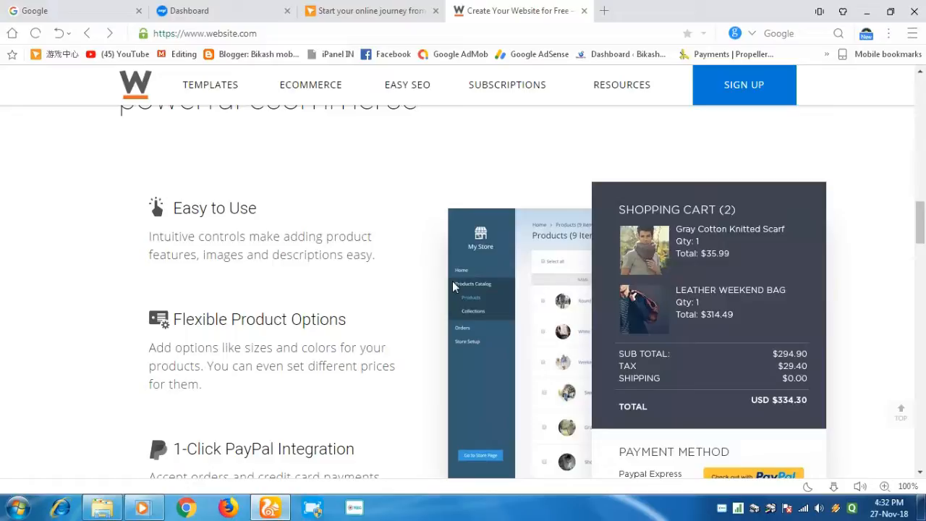
scroll(453, 287, down, 1)
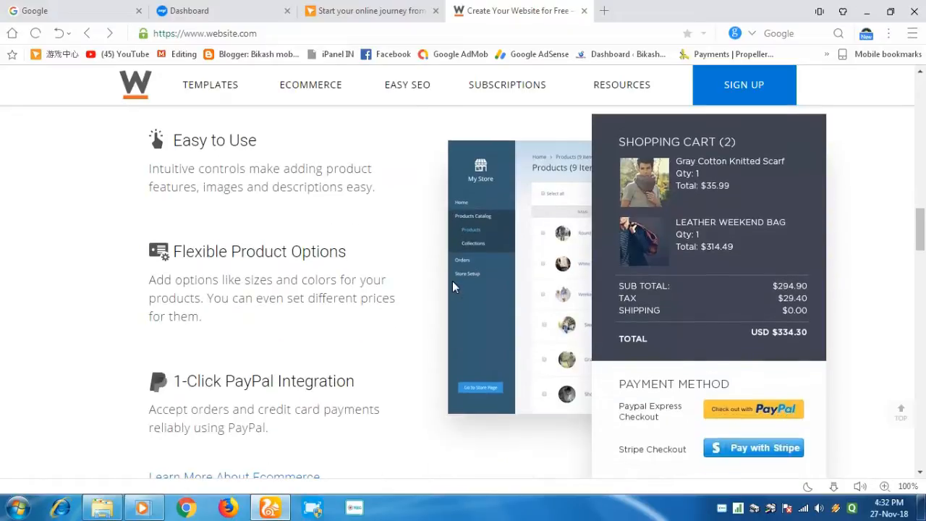
scroll(453, 287, down, 2)
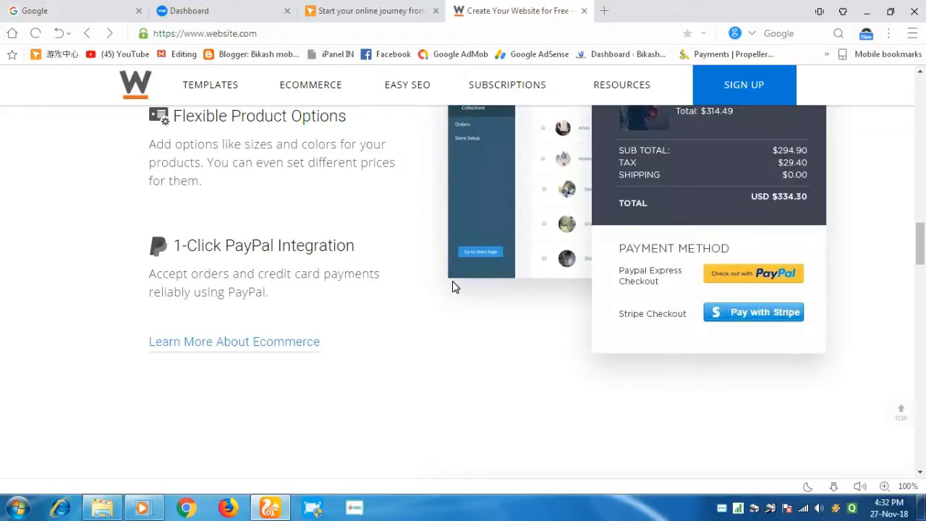
scroll(453, 287, up, 3)
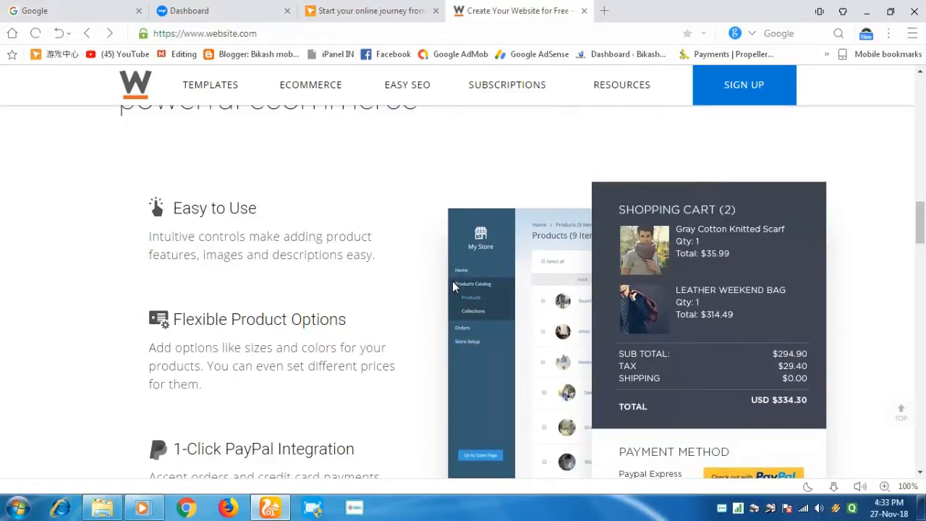
scroll(453, 287, down, 3)
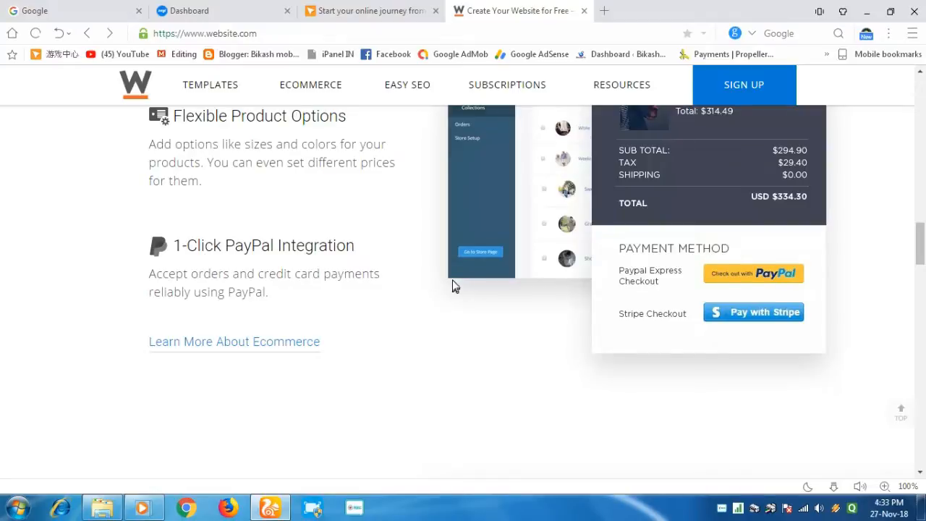
Open the Website.com sign-up page from the top of the home page and select the Free plan
scroll(453, 287, up, 15)
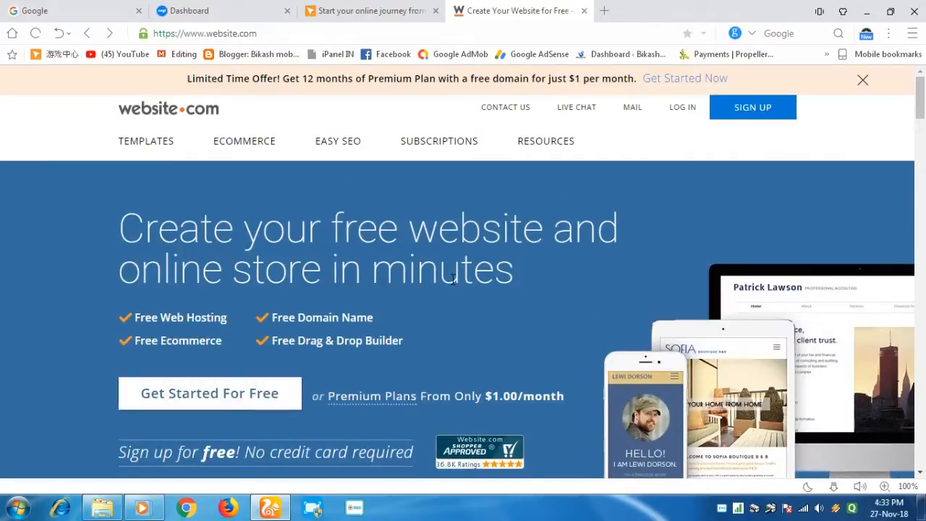
click(745, 109)
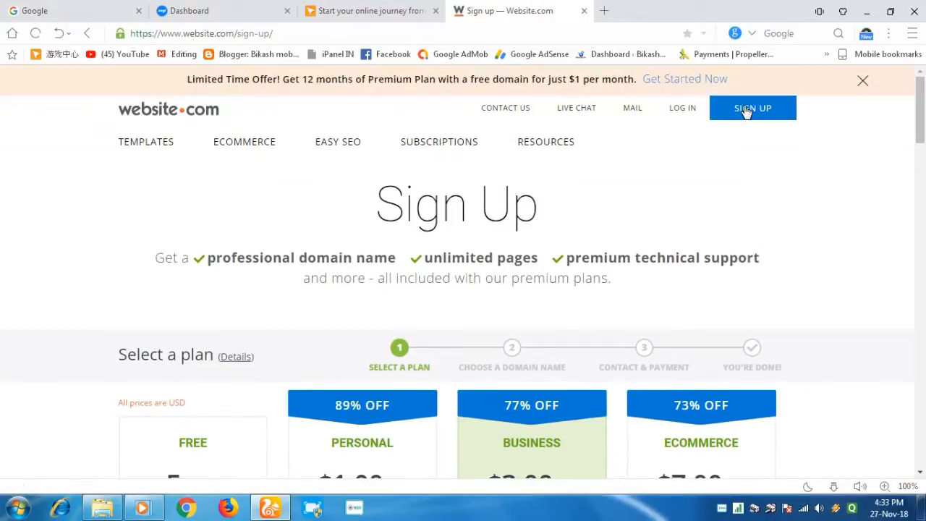
scroll(458, 306, down, 1)
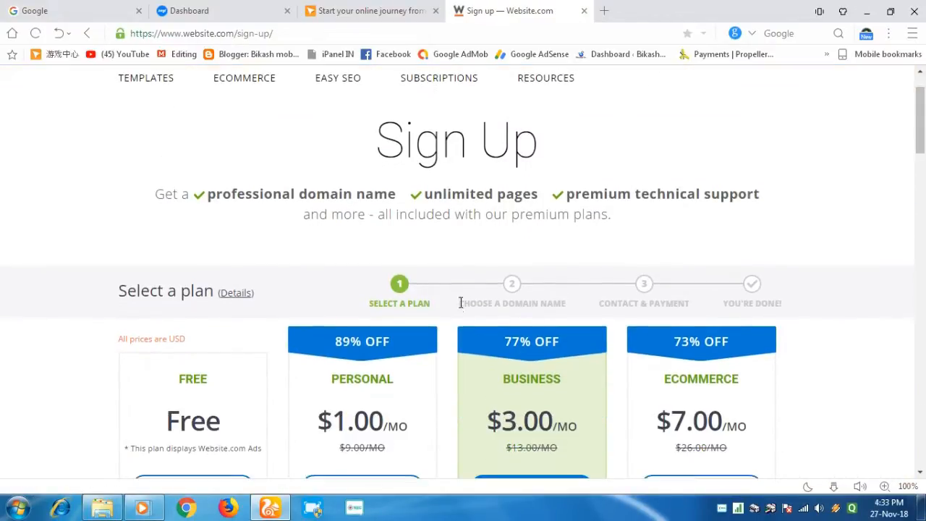
scroll(461, 302, down, 1)
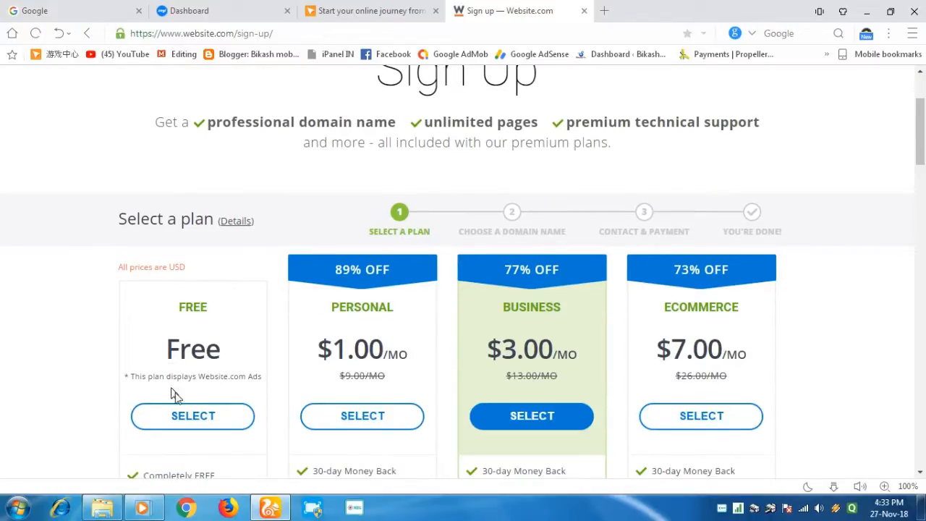
click(192, 418)
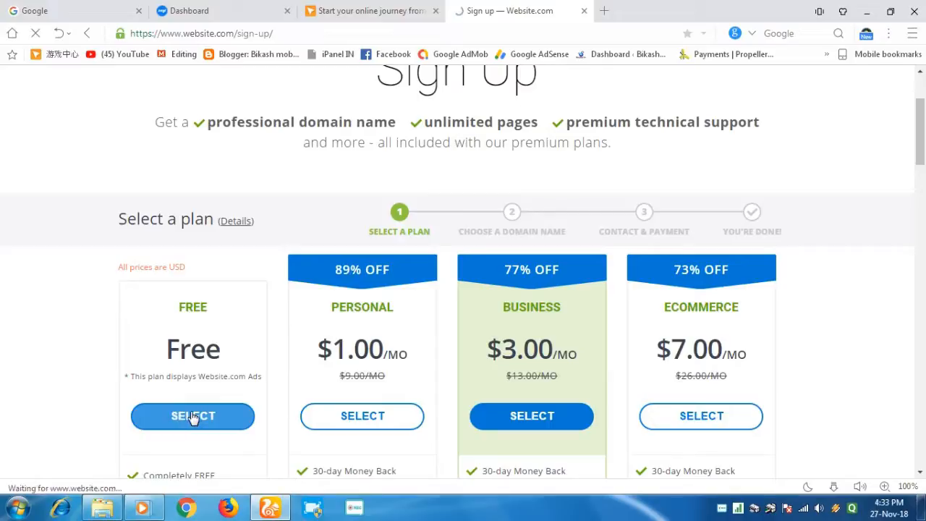
Sign up for the new website account with Google, using the existing How To Do account
scroll(193, 418, down, 1)
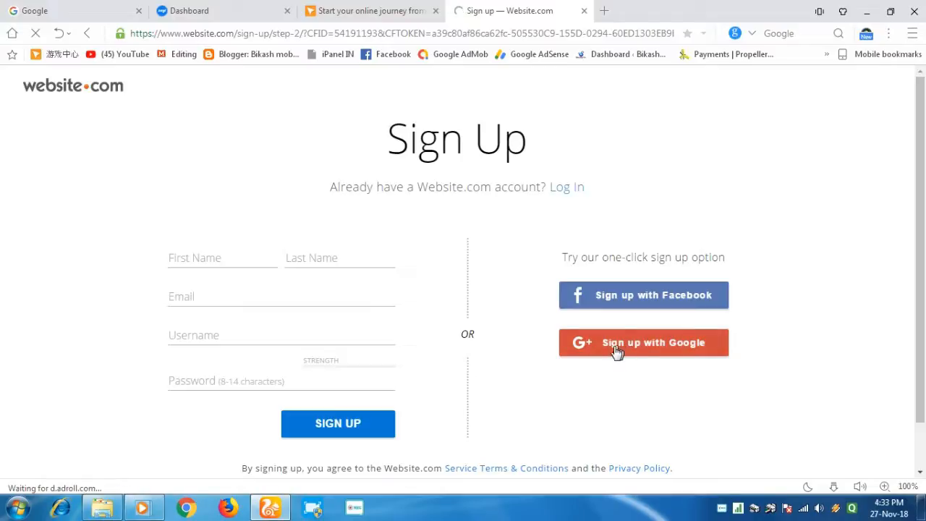
click(612, 347)
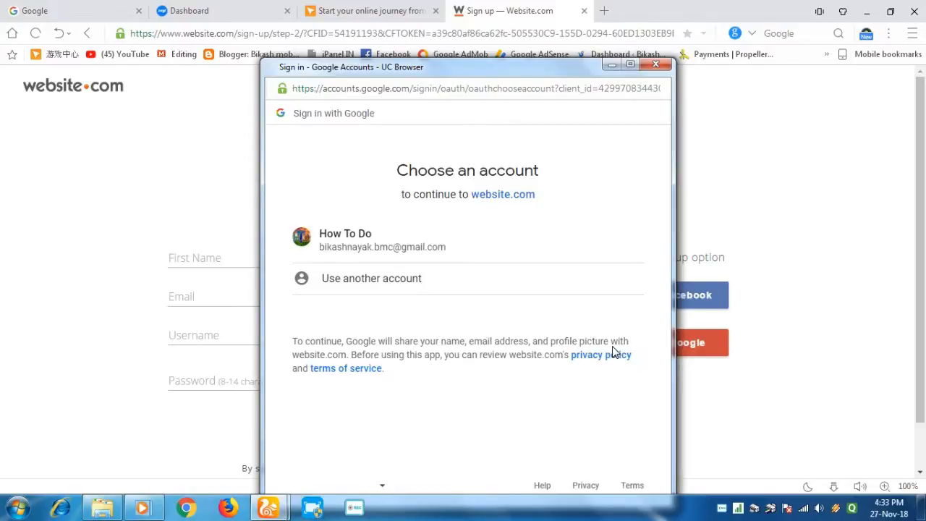
click(369, 244)
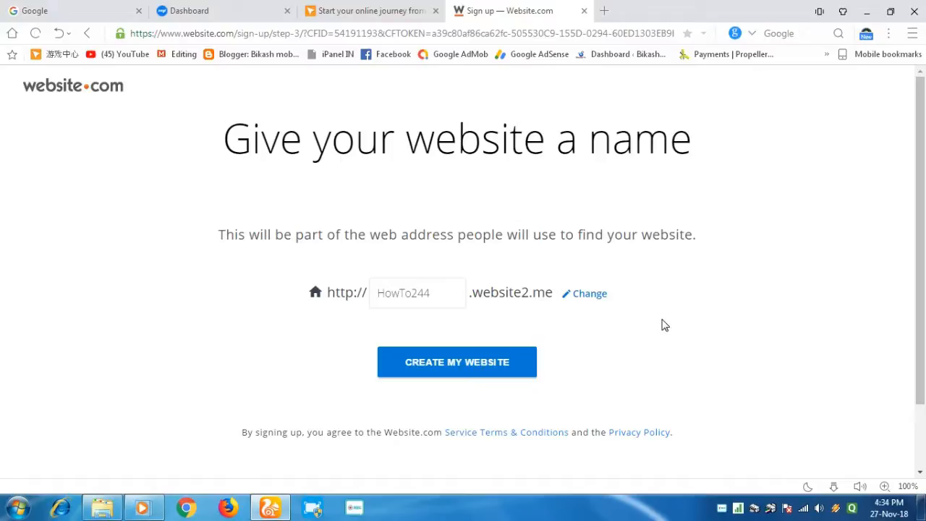
Try to create the website with mobile as its web address name, dismissing the Windows color scheme prompt without changing the scheme
click(438, 292)
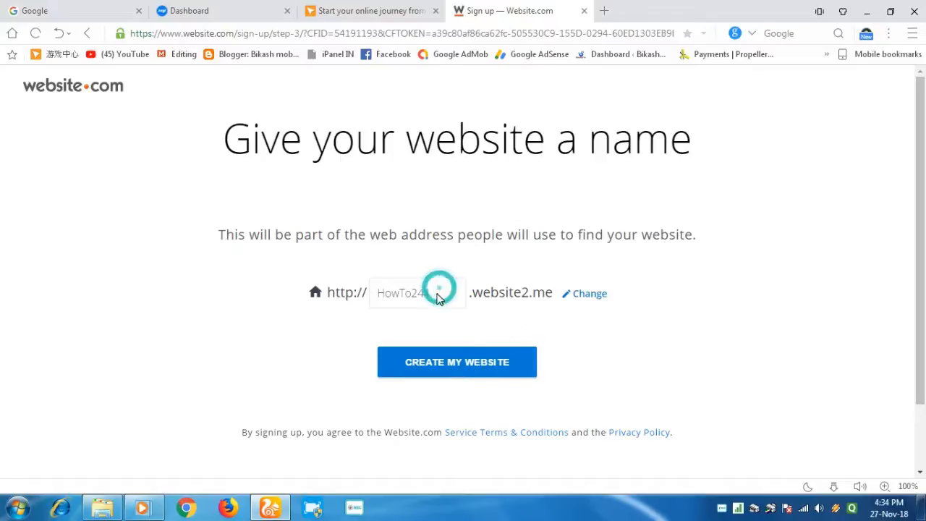
click(592, 297)
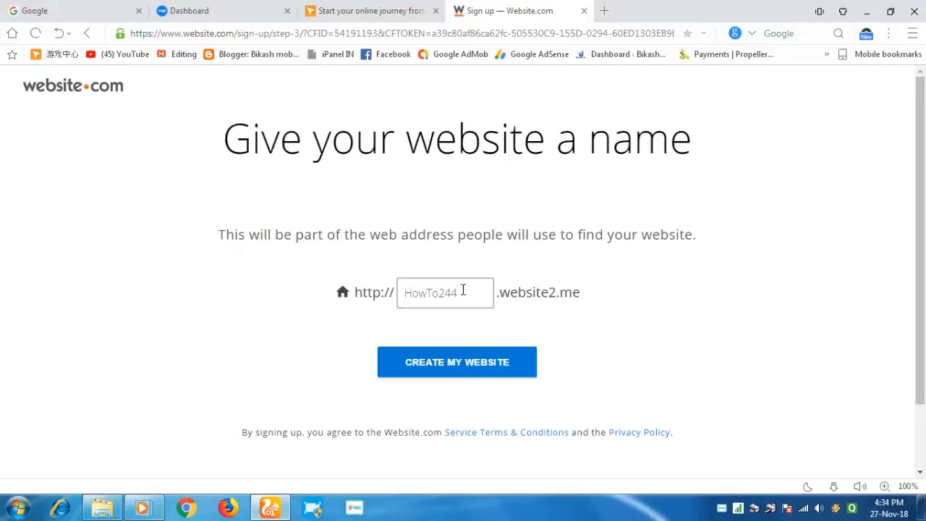
drag(463, 290, 405, 292)
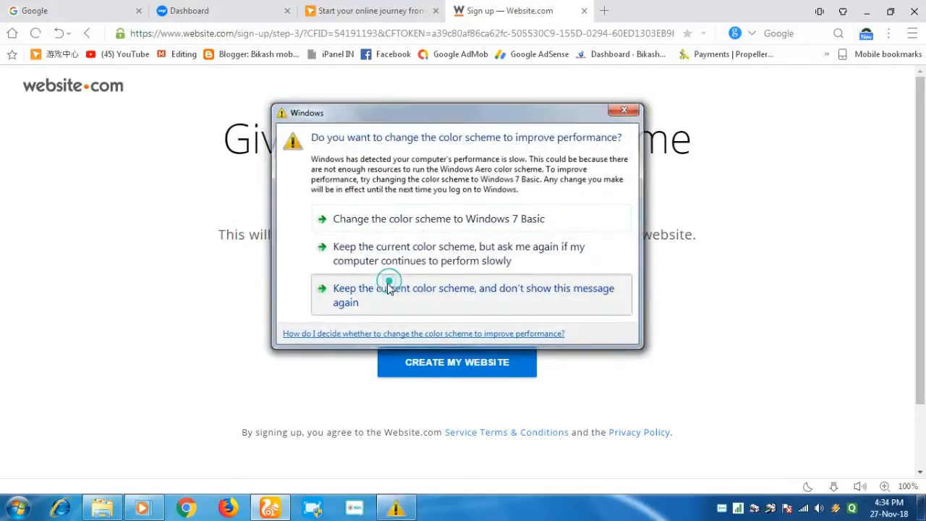
click(389, 287)
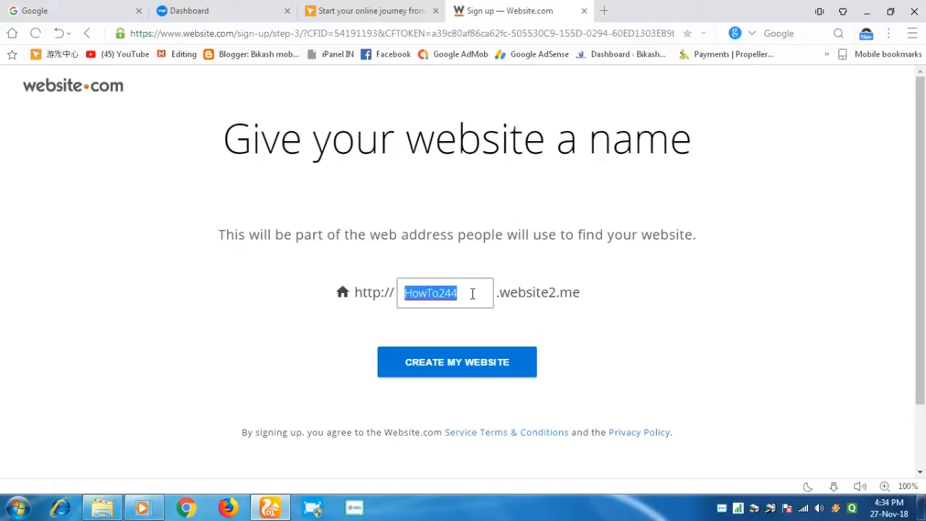
text(mob)
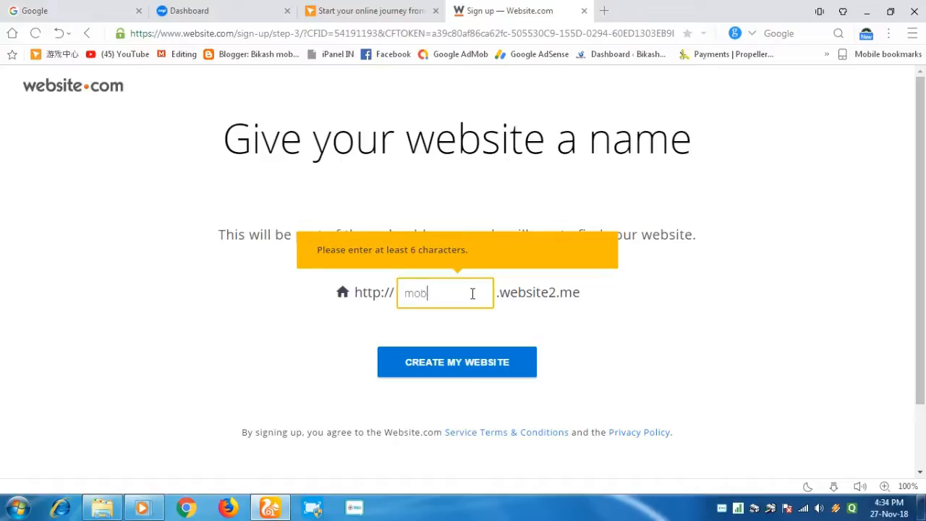
text(ille)
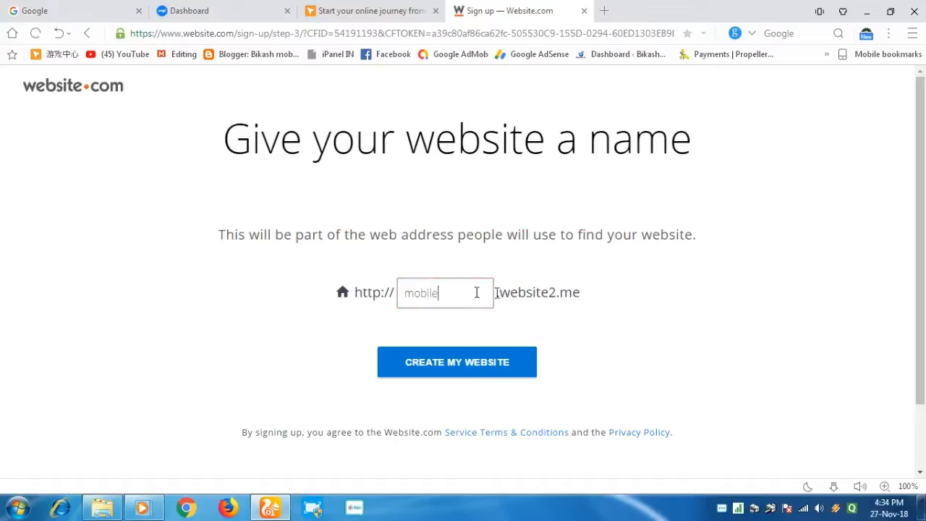
click(631, 296)
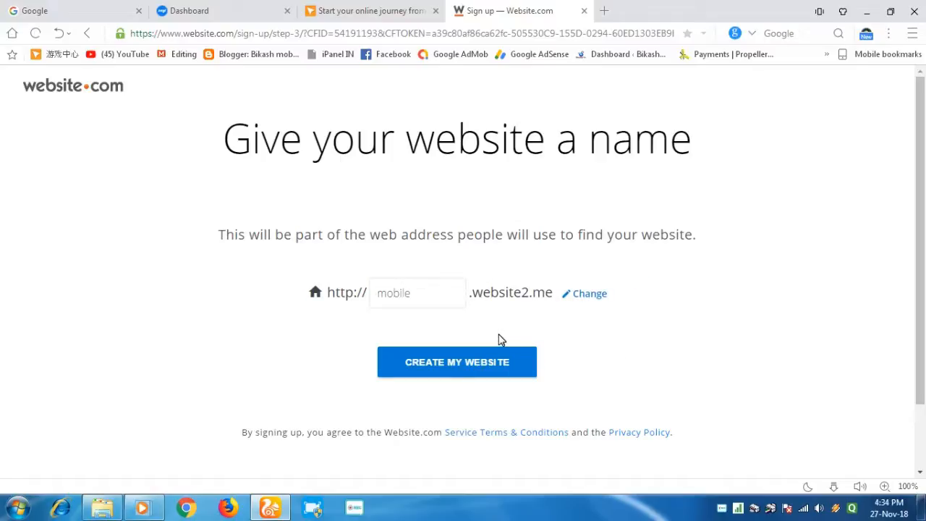
click(462, 371)
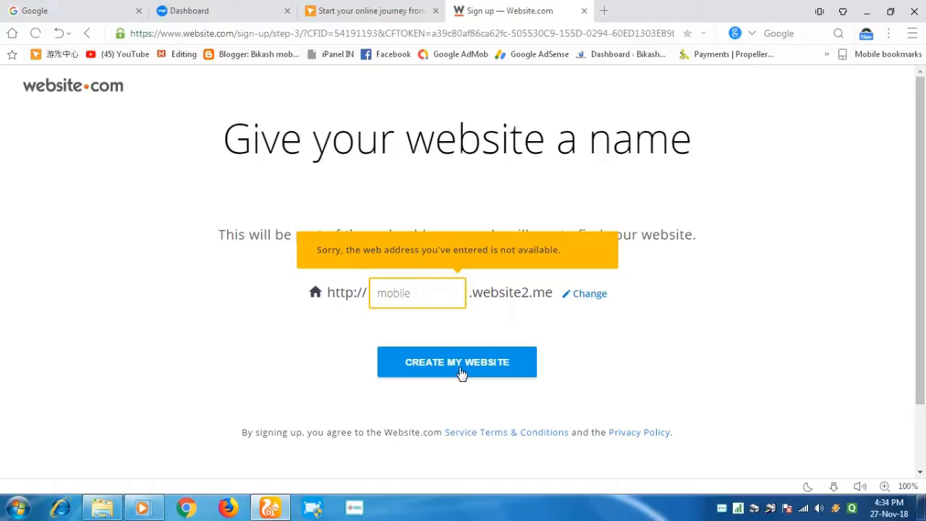
Try to create the website with the owner's capitalized first name as its web address name
click(416, 293)
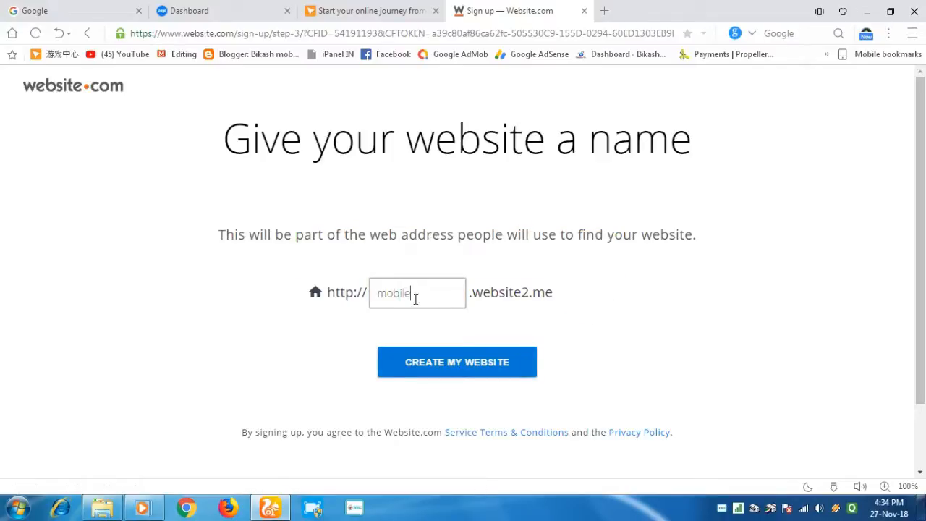
drag(437, 293, 377, 293)
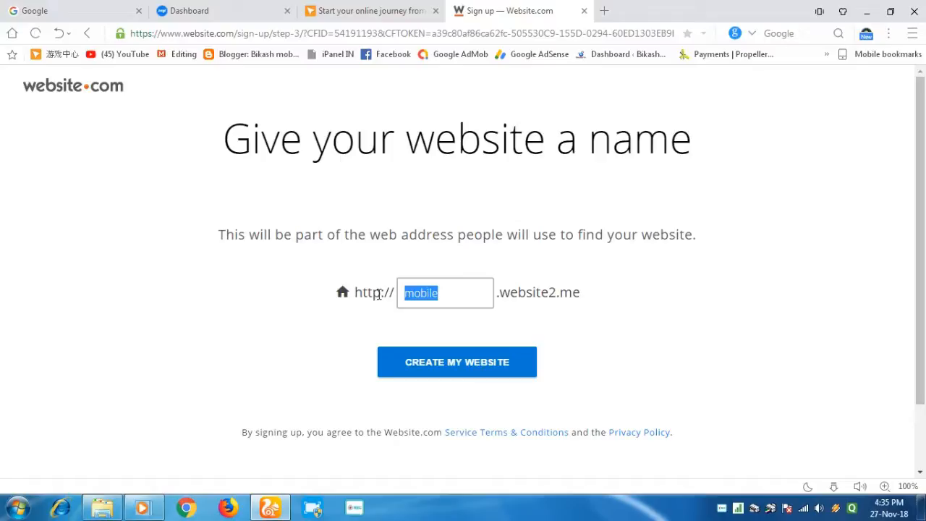
text(bikash)
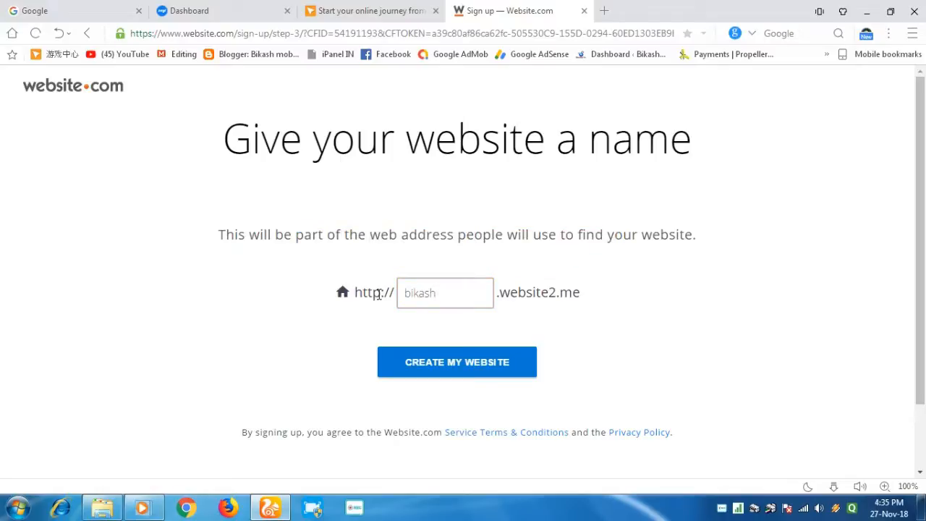
key(BackSpace)
key(BackSpace)
key(BackSpace)
key(BackSpace)
key(BackSpace)
key(BackSpace)
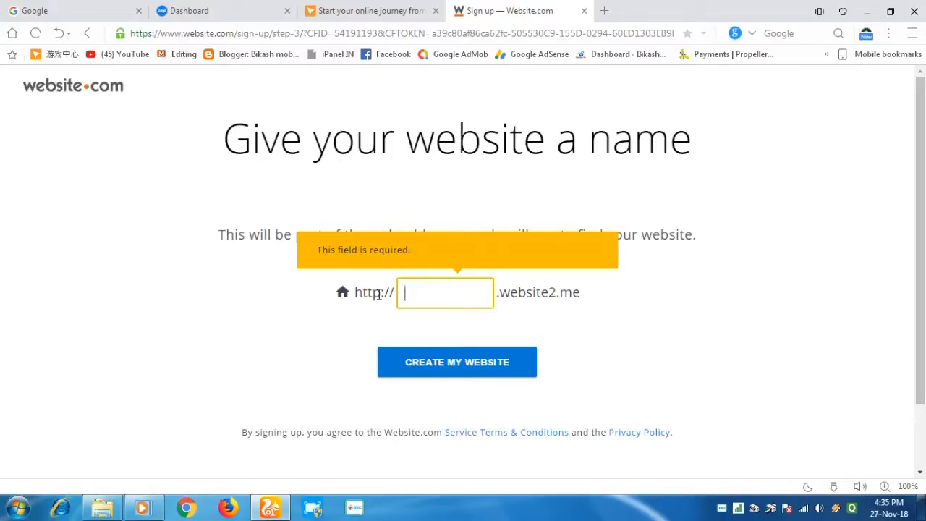
text(B)
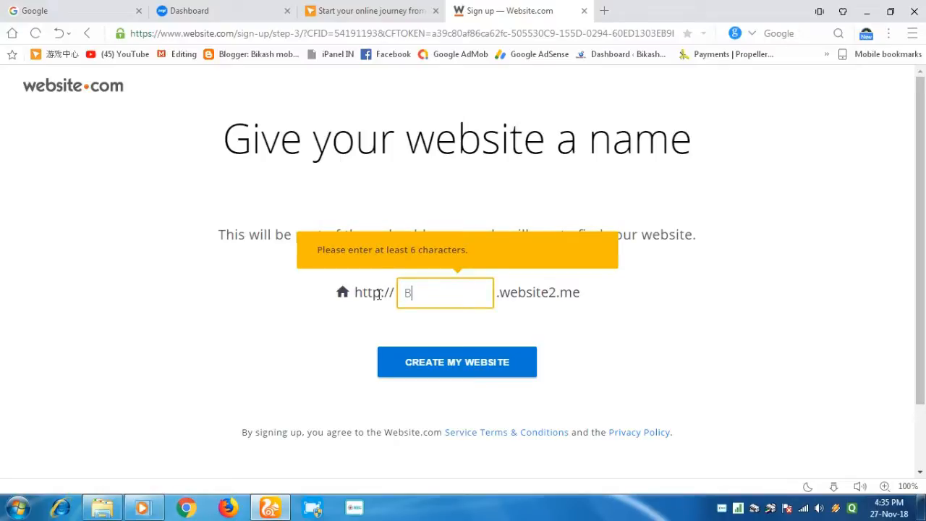
text(ikash)
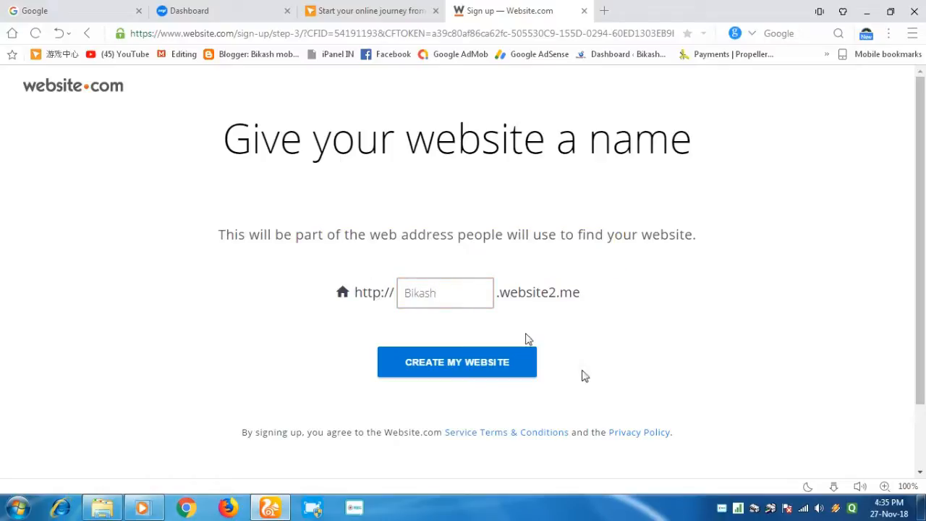
click(649, 349)
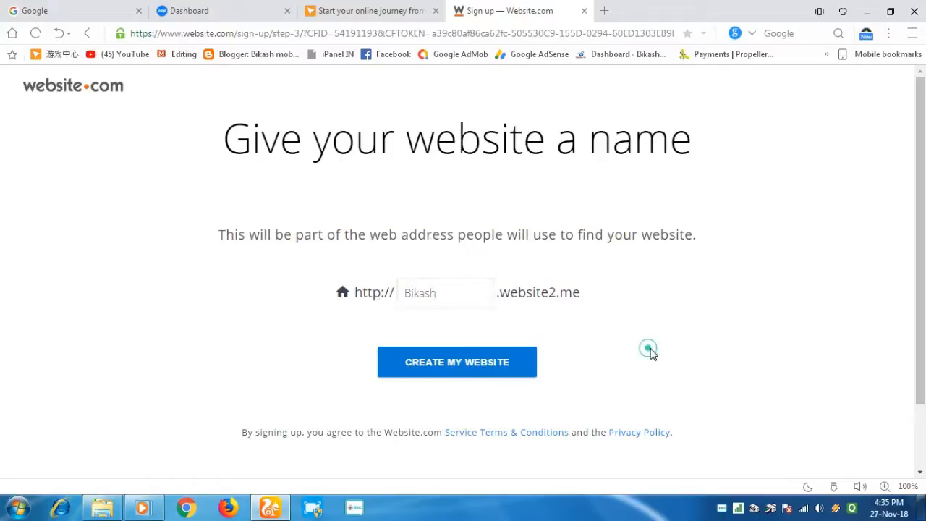
click(491, 368)
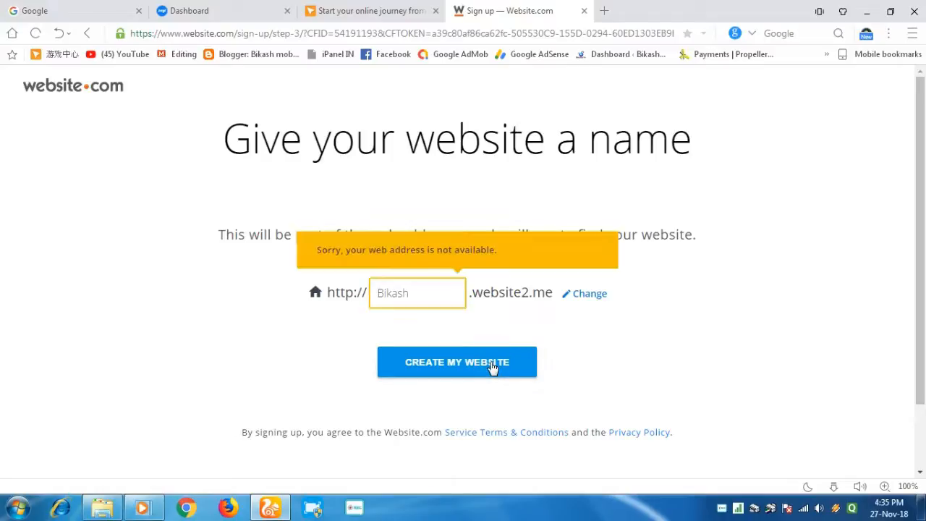
Replace the web address name with Howtodo and try to create the website
click(416, 298)
drag(416, 298, 381, 300)
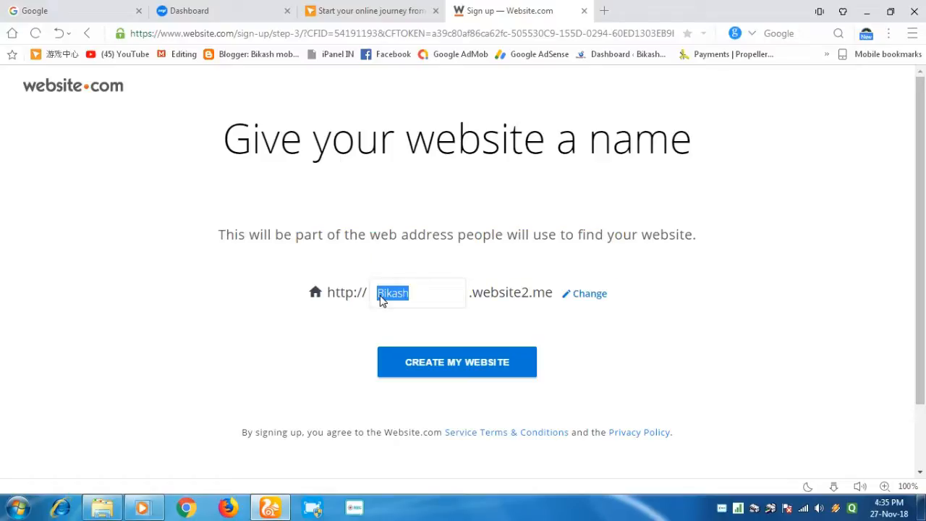
click(592, 295)
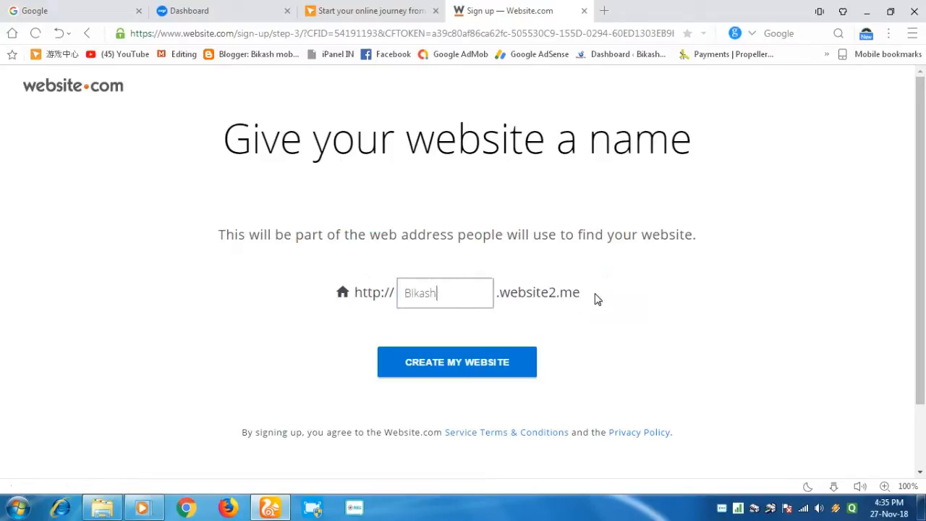
drag(440, 291, 399, 287)
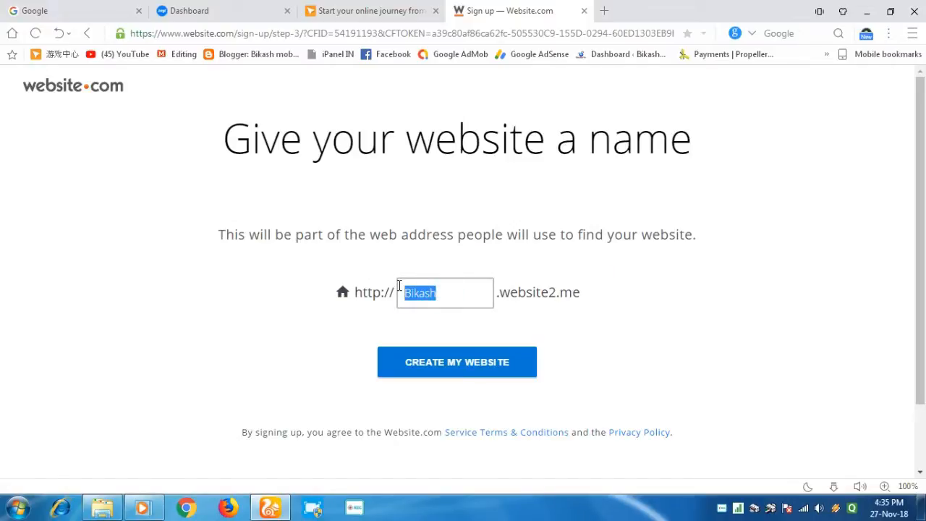
text(H)
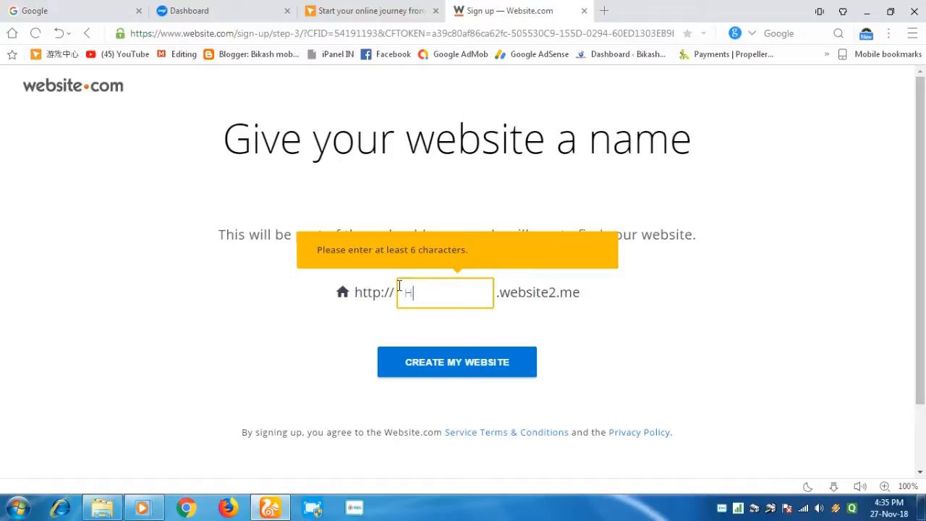
text(owtodo)
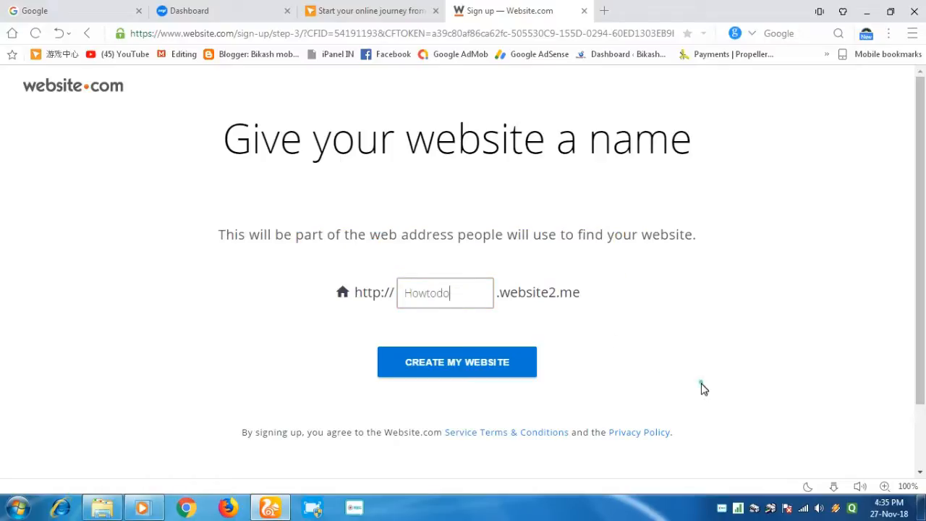
click(701, 389)
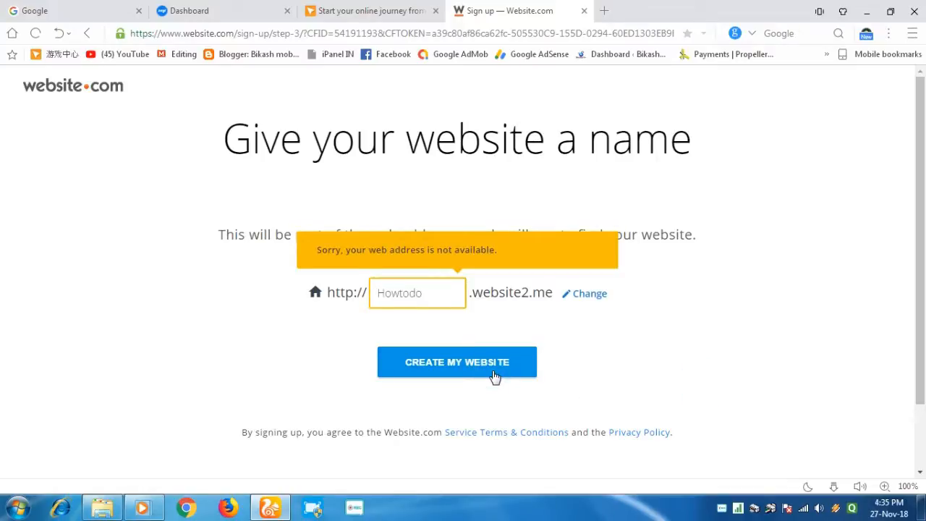
Change the web address name to How2do and create the website
click(425, 297)
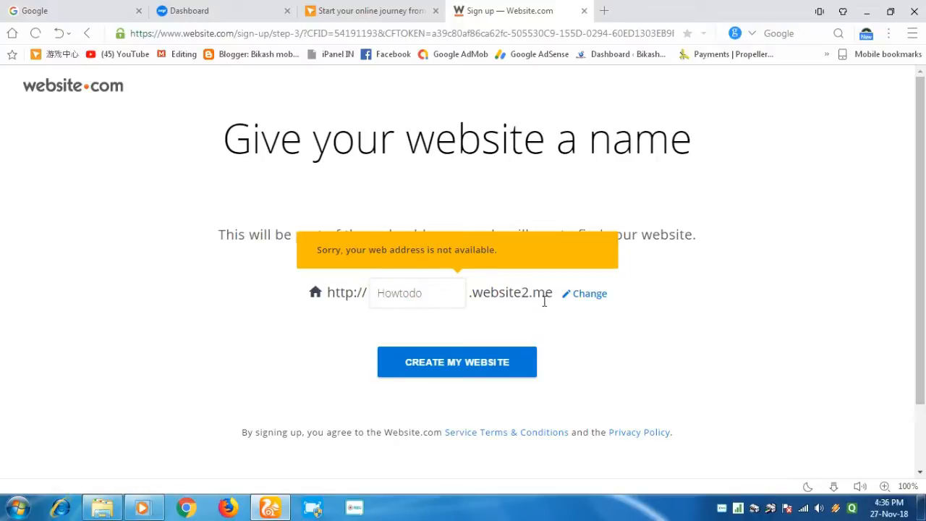
click(592, 296)
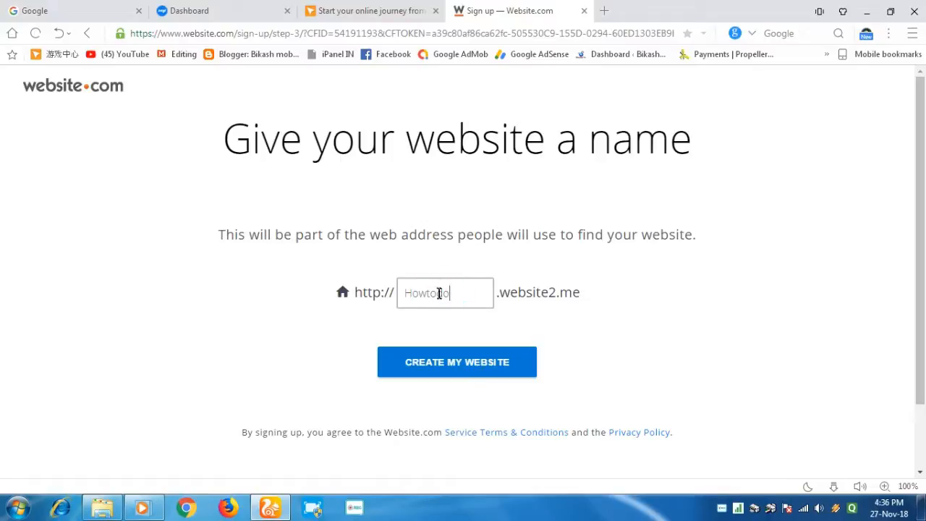
drag(437, 292, 431, 293)
text(2)
click(528, 351)
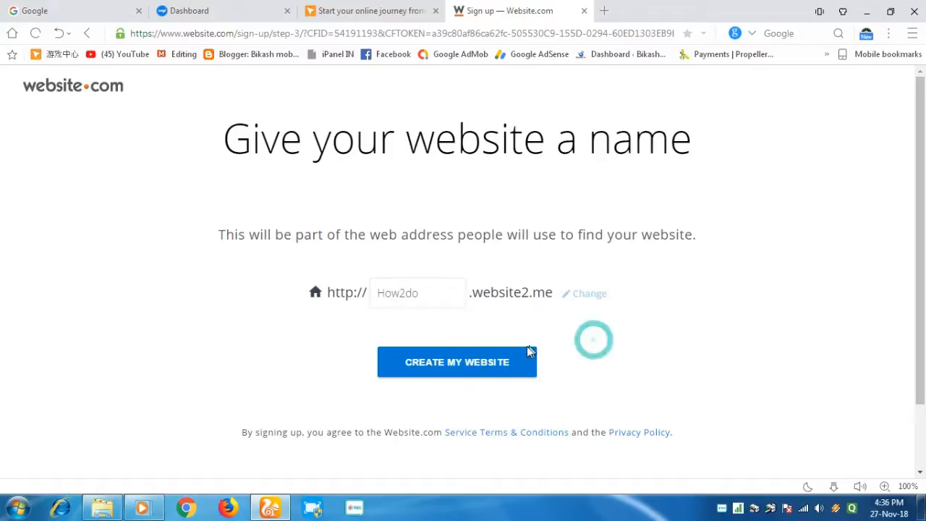
click(482, 363)
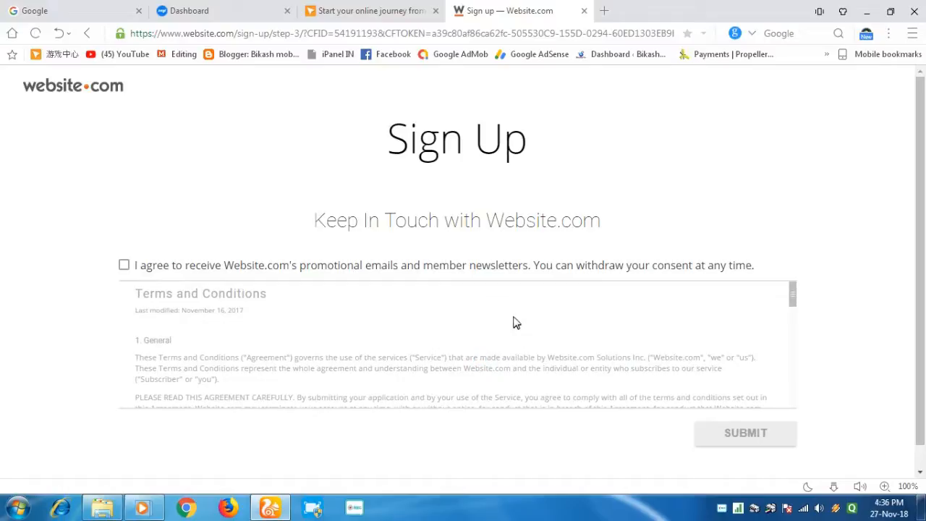
Agree to receive promotional emails and member newsletters, go through the Terms and Conditions to their end, and submit the sign-up
scroll(653, 318, down, 1)
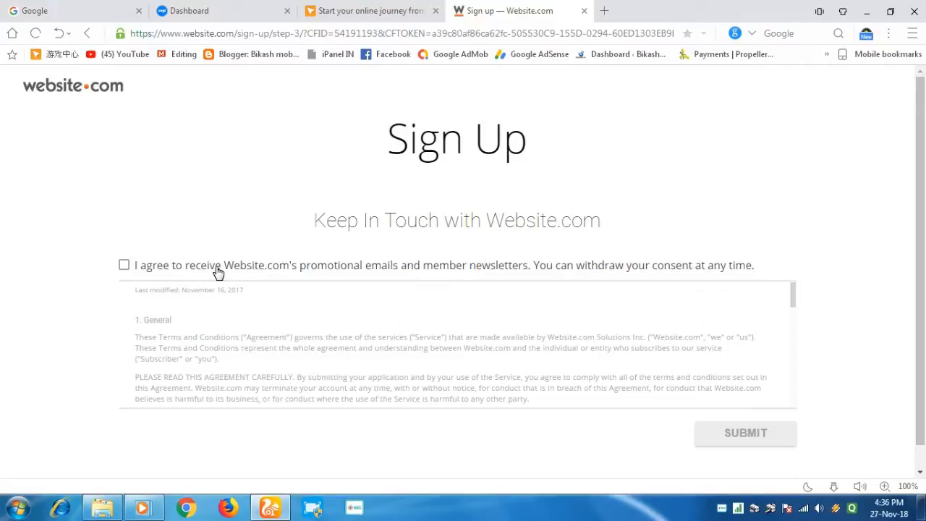
click(128, 269)
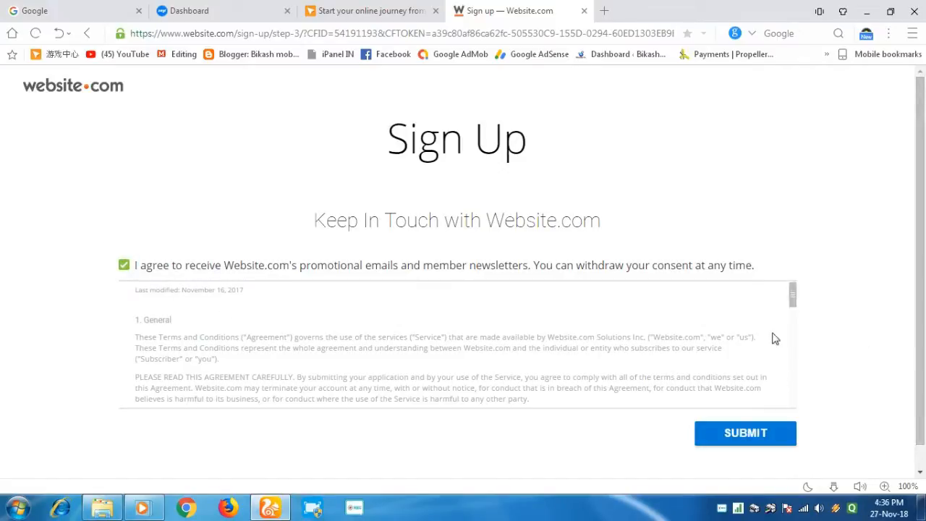
drag(795, 293, 785, 420)
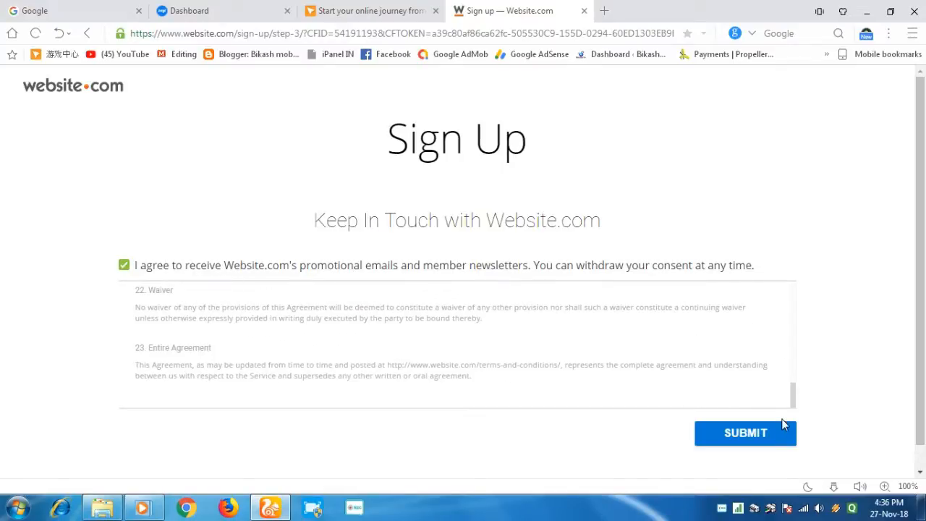
click(735, 440)
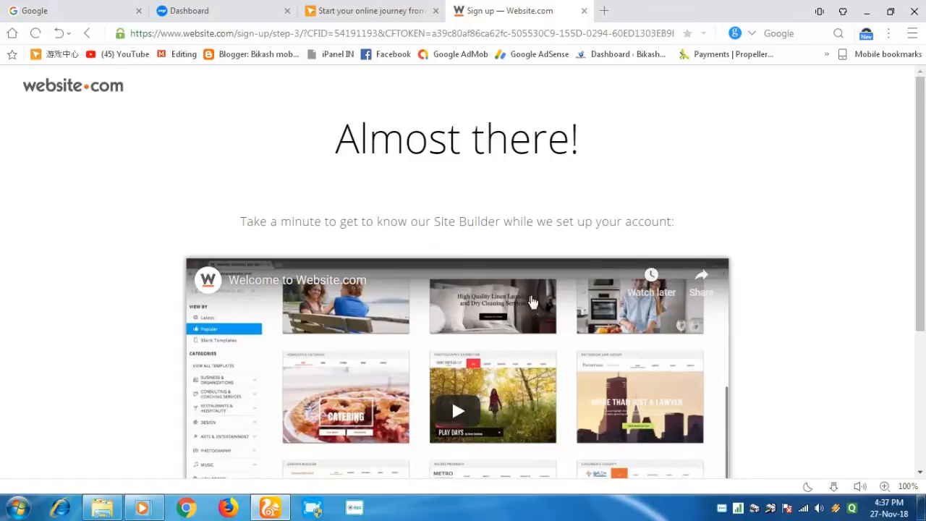
Wait for the account setup to finish and continue past the Site Builder welcome video page
scroll(532, 301, down, 3)
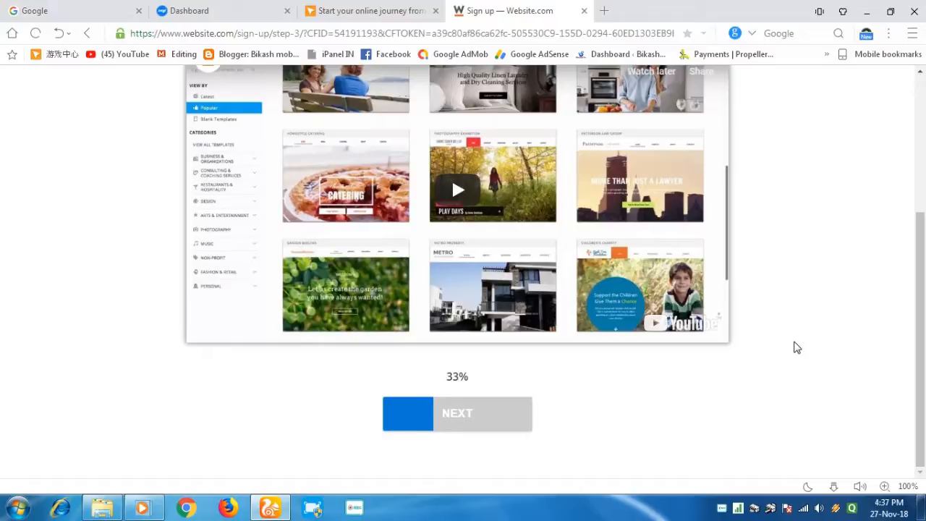
scroll(796, 348, up, 1)
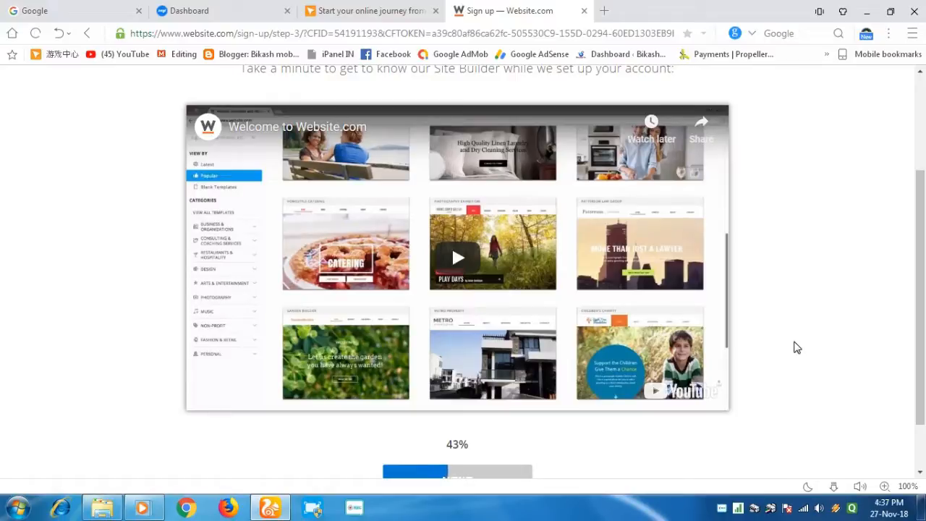
scroll(797, 348, up, 2)
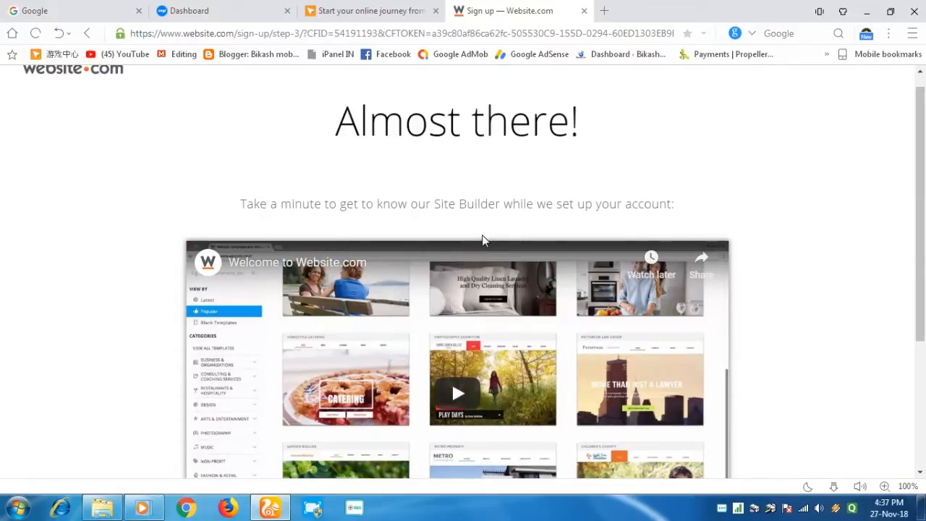
scroll(482, 245, down, 3)
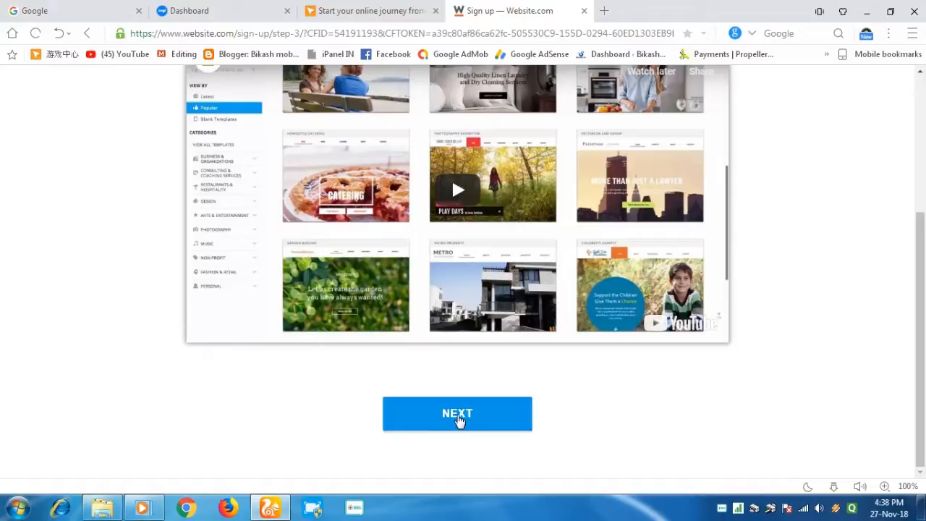
click(457, 418)
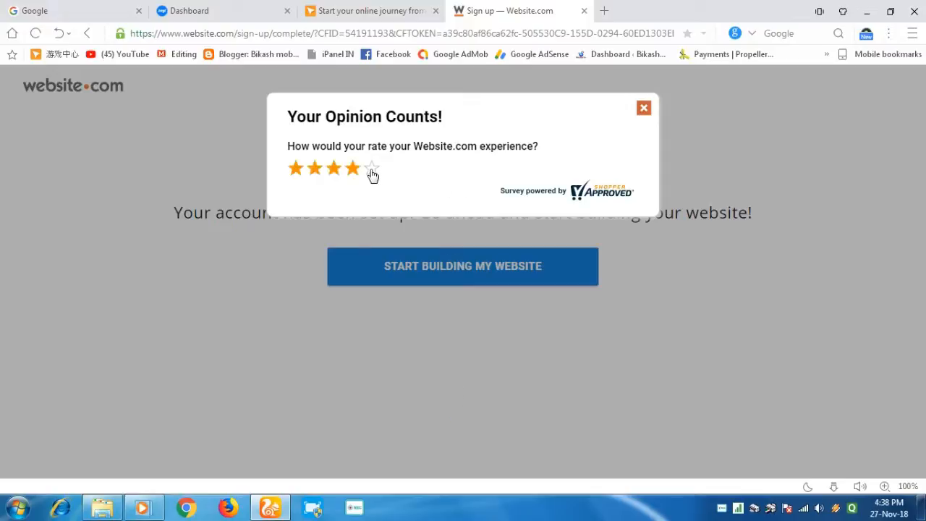
Rate the Website.com experience five stars in the survey and enter the message "good platform"
click(371, 171)
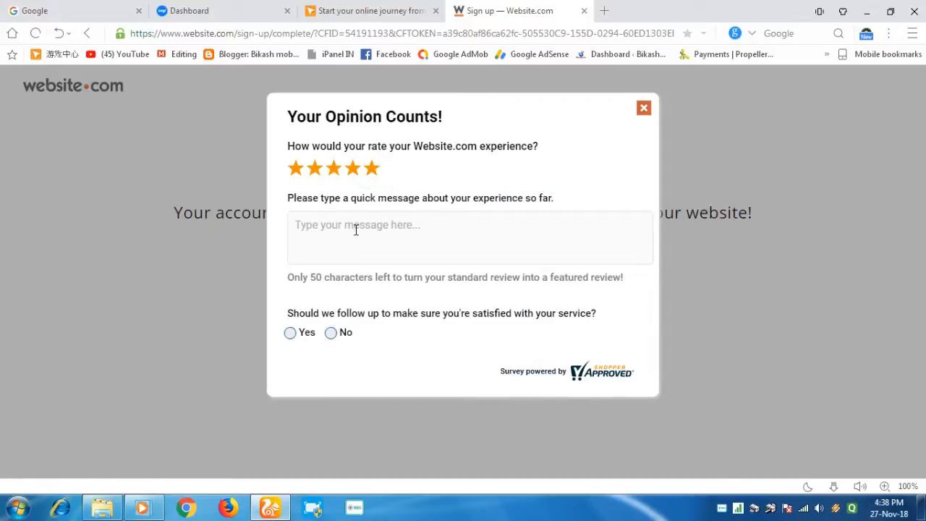
click(355, 229)
text(good plat)
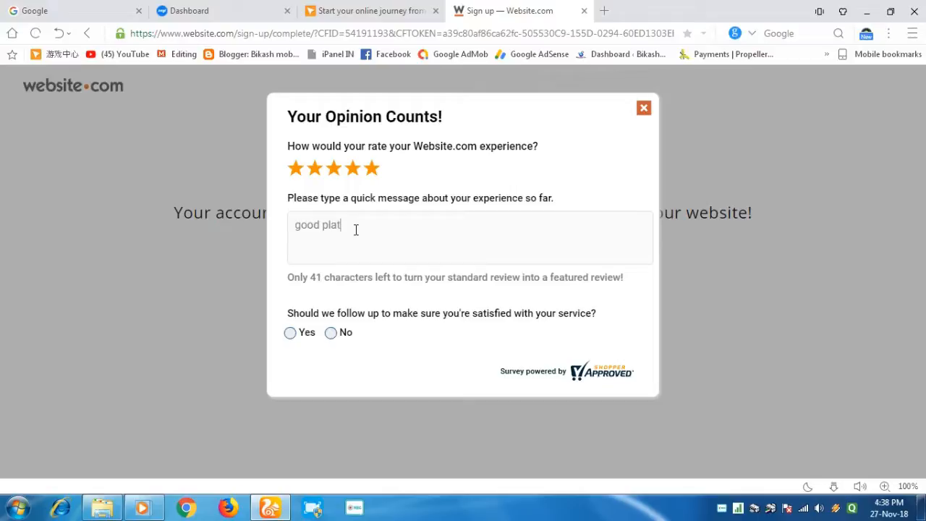
text(form)
Try to submit the survey with follow-up set to Yes, leaving the name and email blank
click(290, 333)
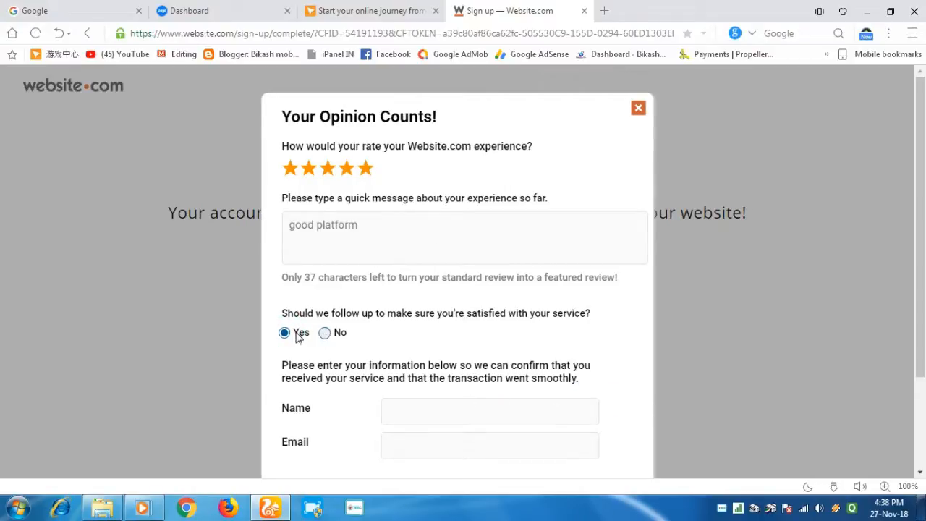
click(296, 332)
click(326, 334)
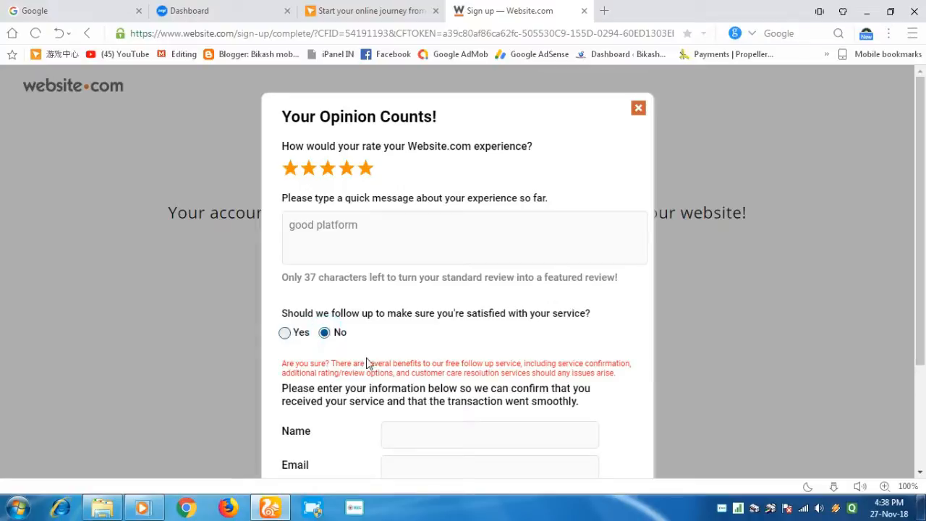
click(324, 334)
click(287, 333)
scroll(523, 352, down, 2)
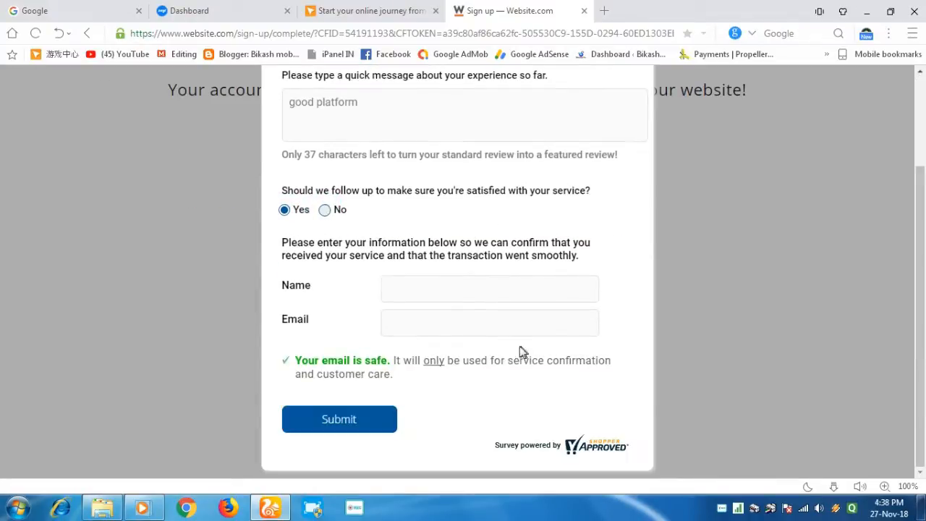
click(332, 417)
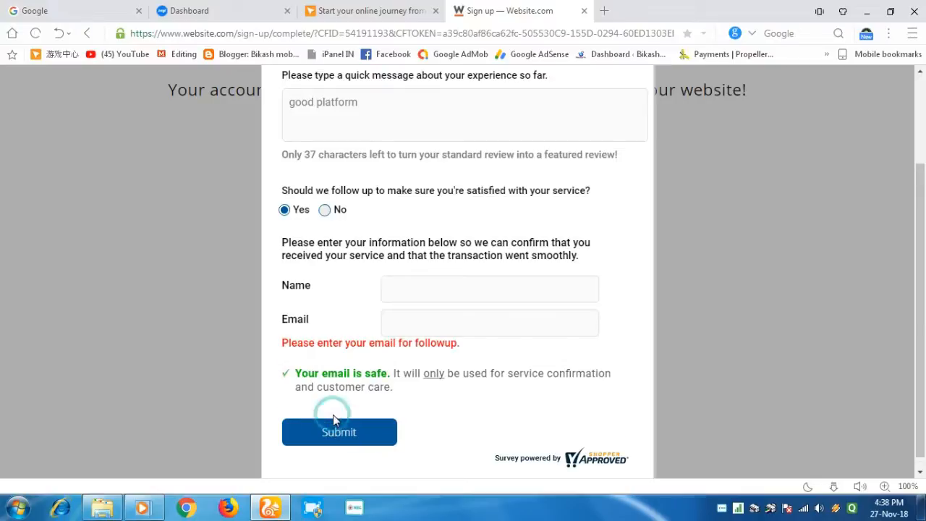
click(283, 213)
click(413, 115)
click(341, 431)
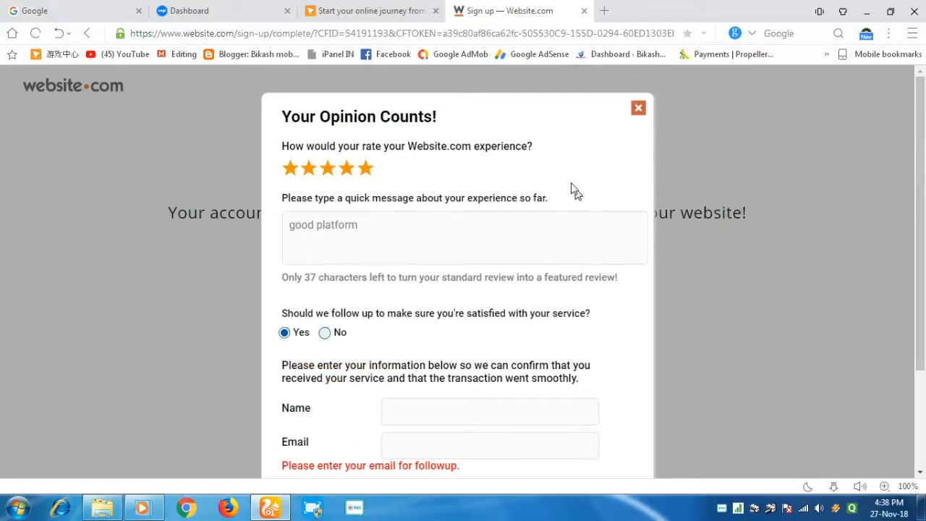
Dismiss the opinion survey and start building the website as an Online Store
click(636, 106)
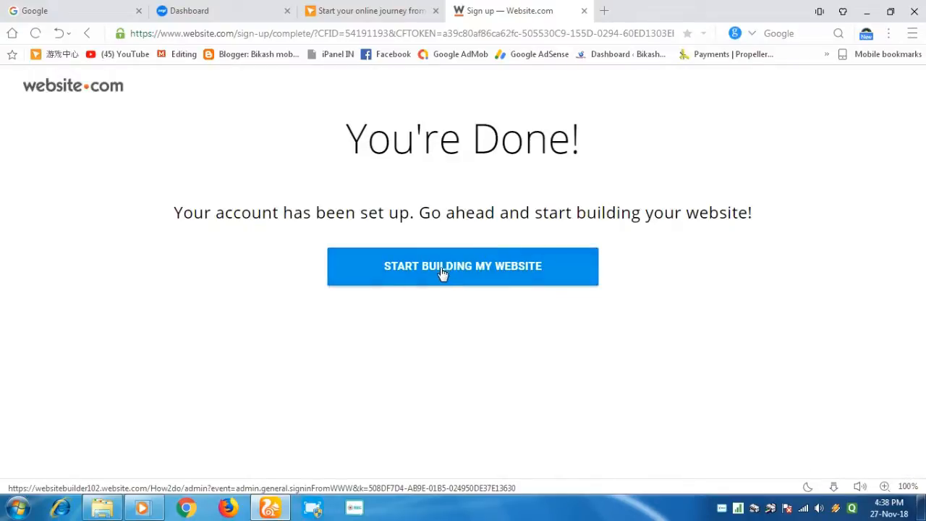
click(439, 267)
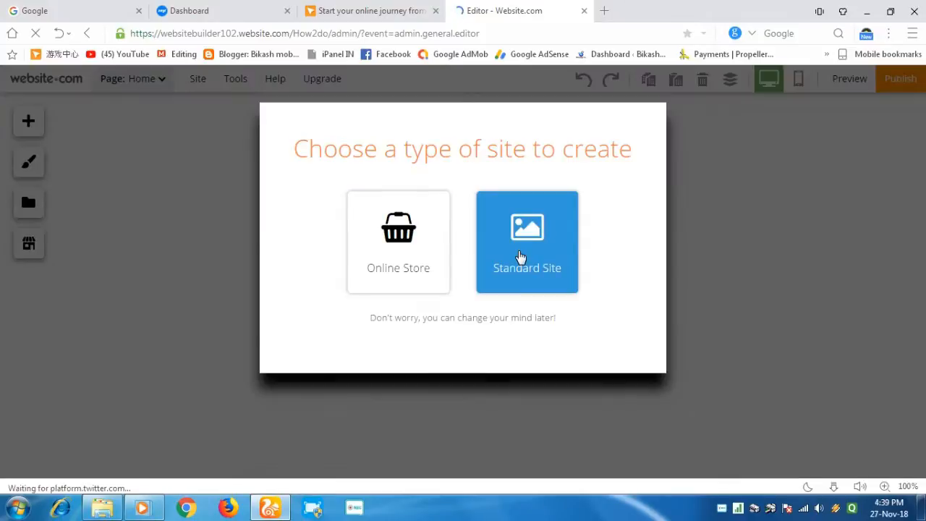
click(414, 246)
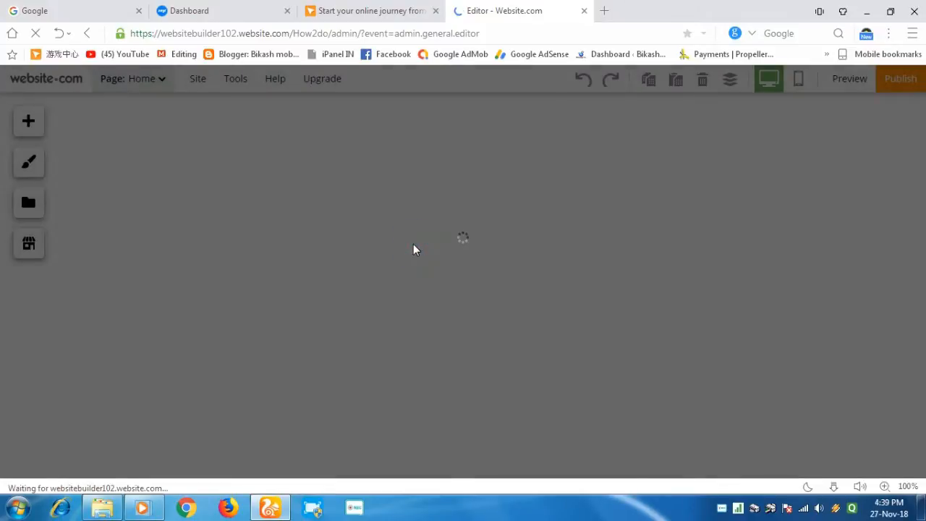
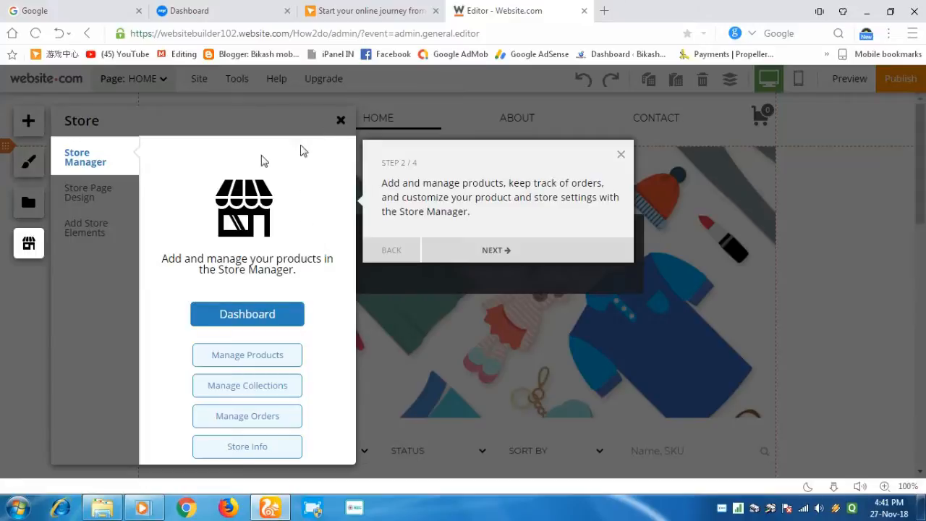
Advance the guided store tour past the Store Manager step and close the tour
click(497, 249)
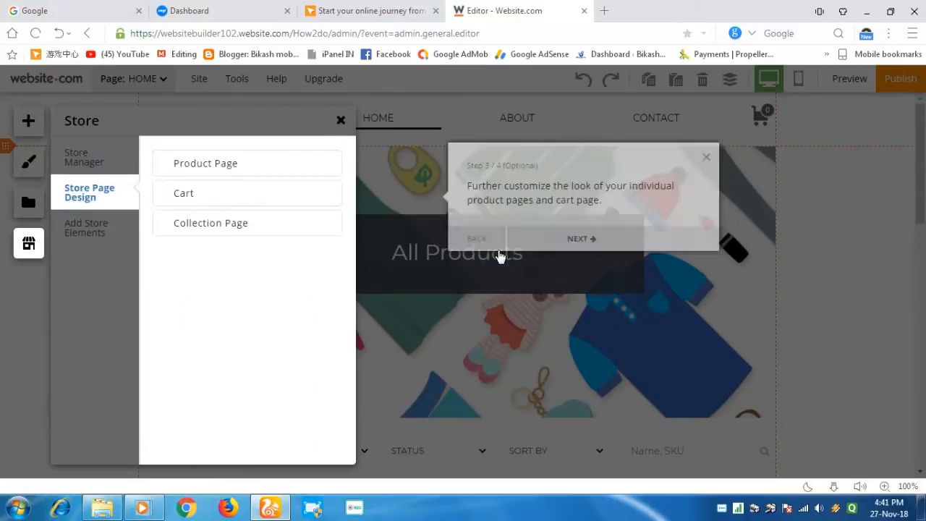
click(620, 158)
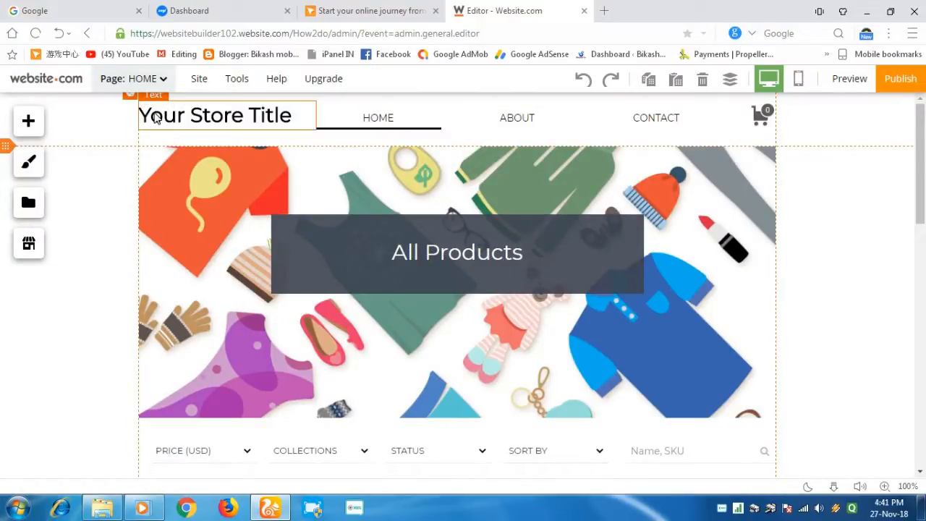
Open the text settings of the "Your Store Title" heading in the page header
click(292, 114)
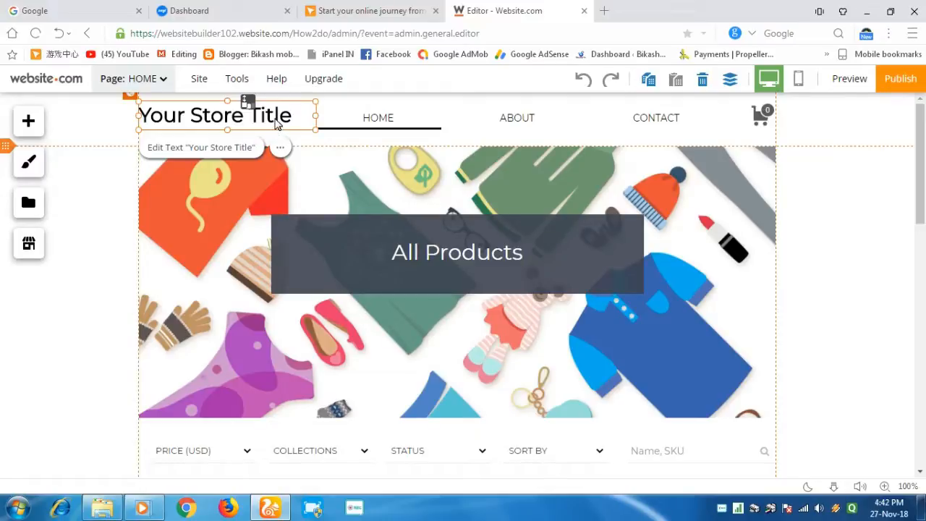
click(242, 152)
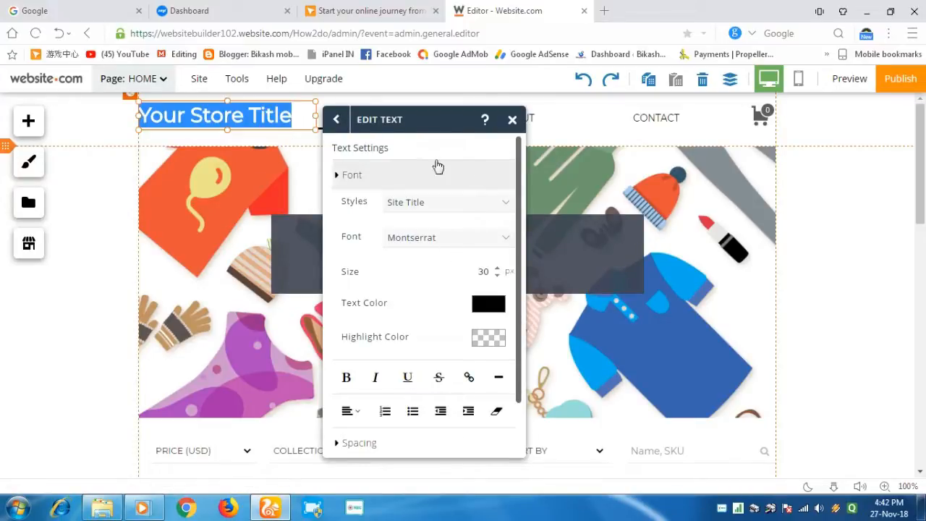
click(389, 148)
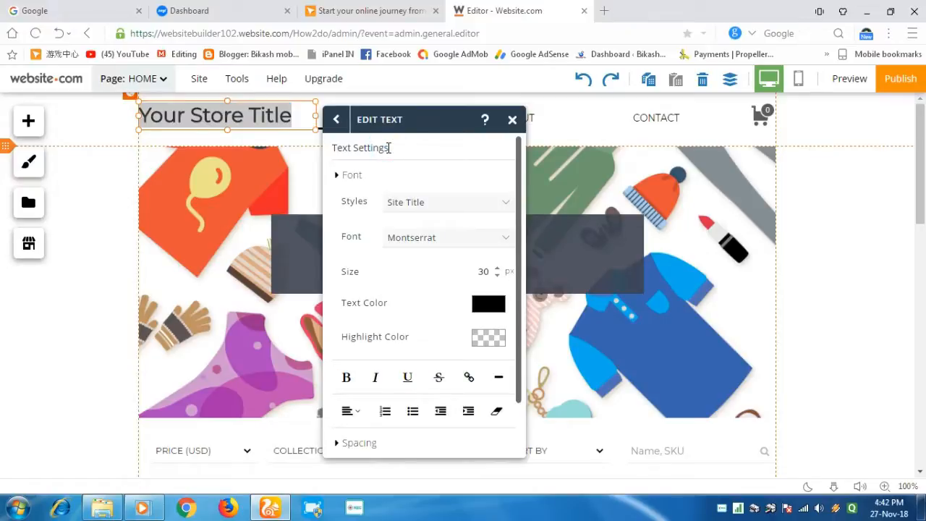
drag(389, 148, 329, 149)
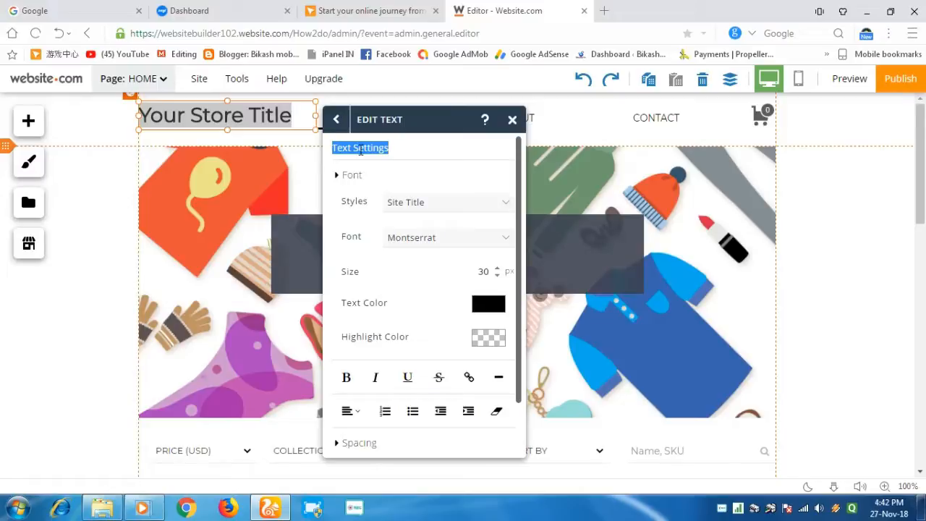
click(426, 149)
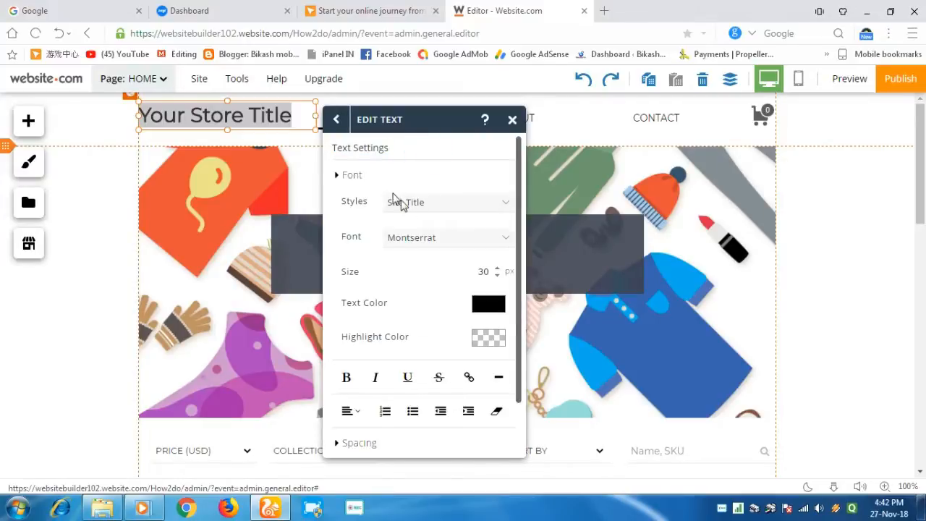
Apply the Page Title style to the "Your Store Title" heading
click(353, 176)
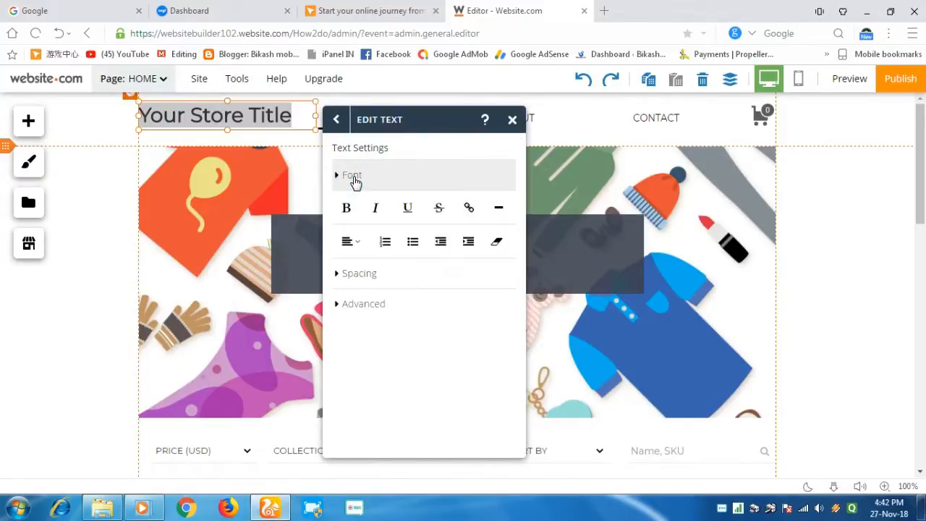
click(353, 175)
click(422, 206)
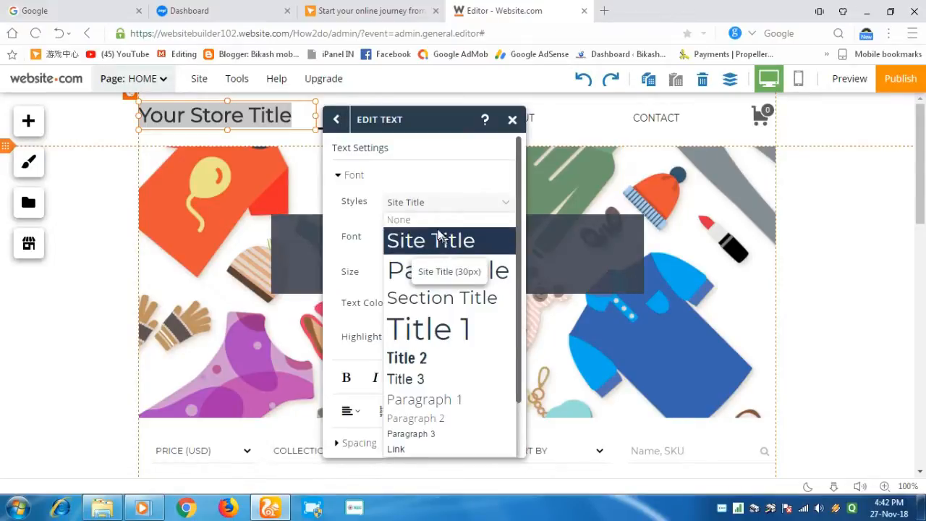
click(481, 193)
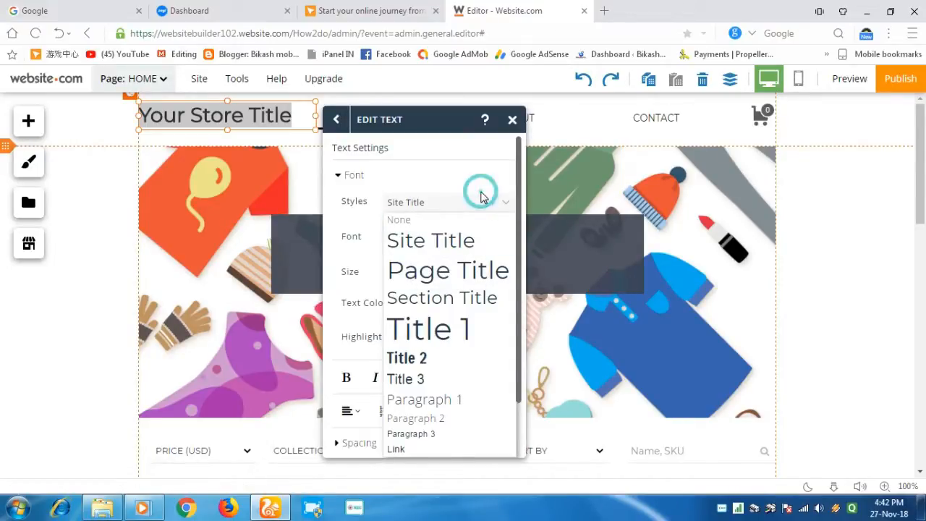
click(474, 181)
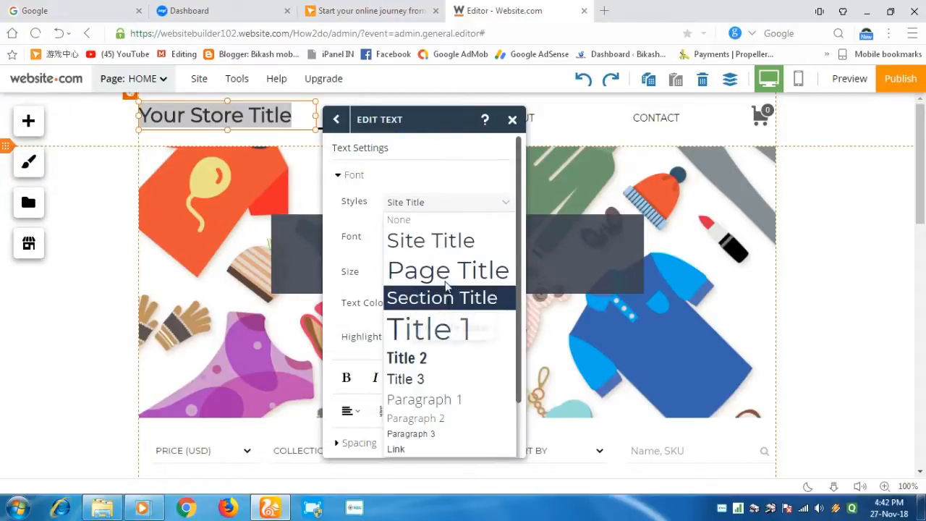
click(446, 281)
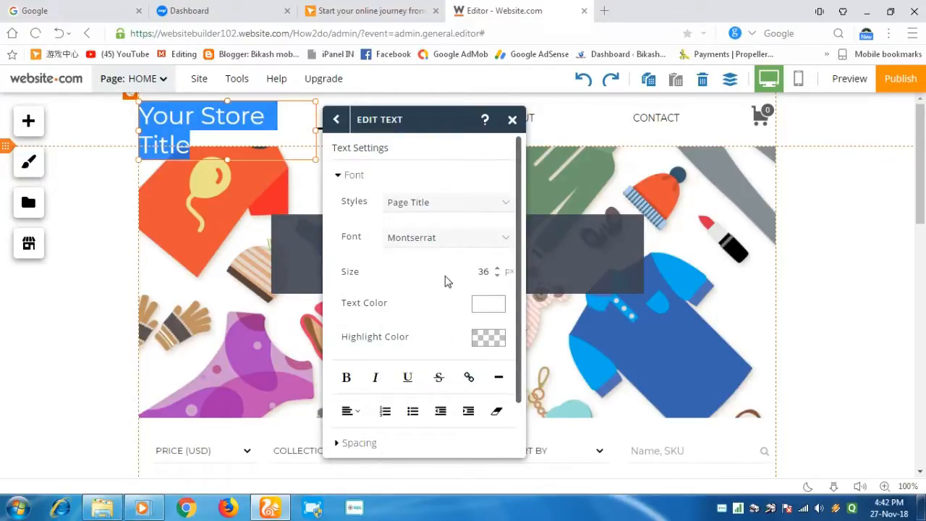
Replace the heading text in the page header with "How2do" and reopen its text settings
click(506, 242)
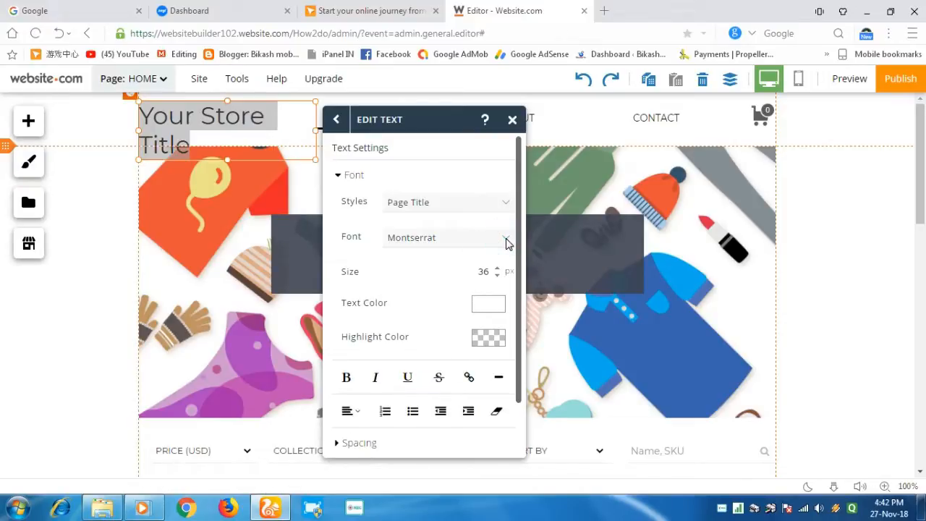
click(191, 140)
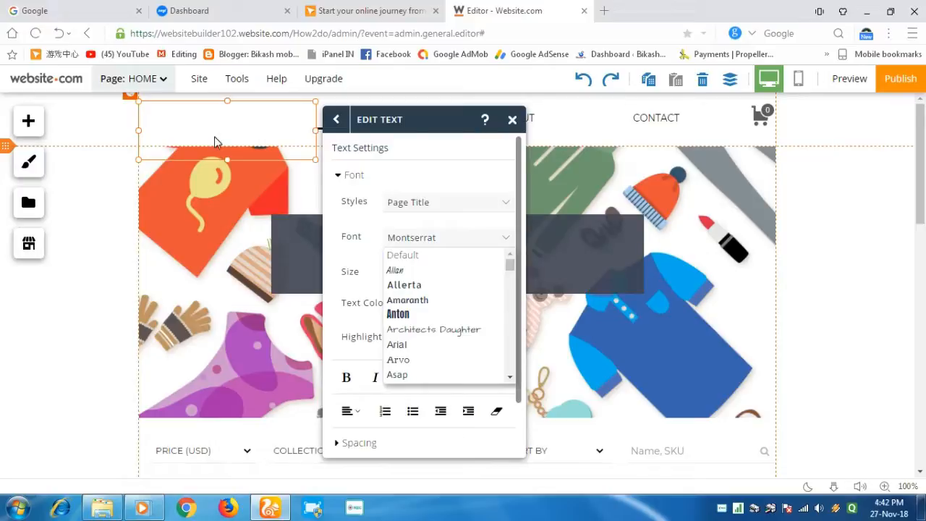
click(426, 203)
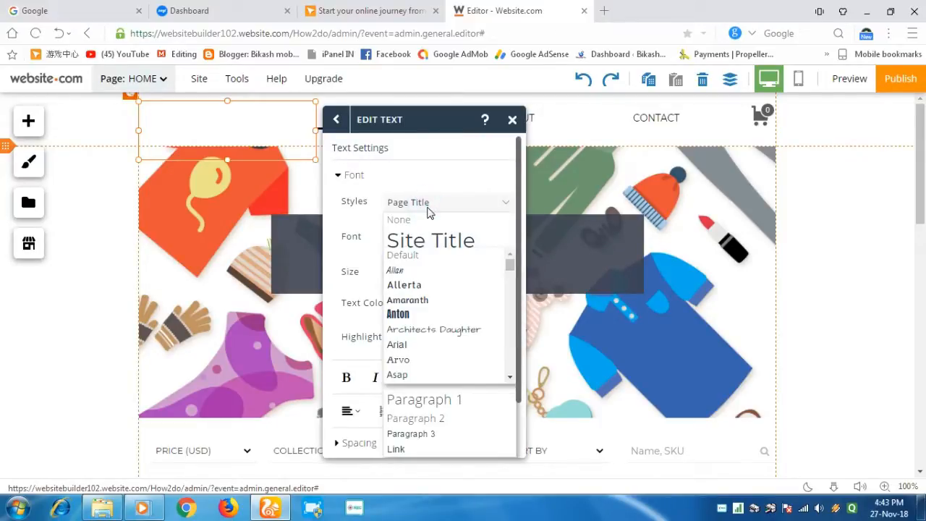
click(449, 178)
click(421, 181)
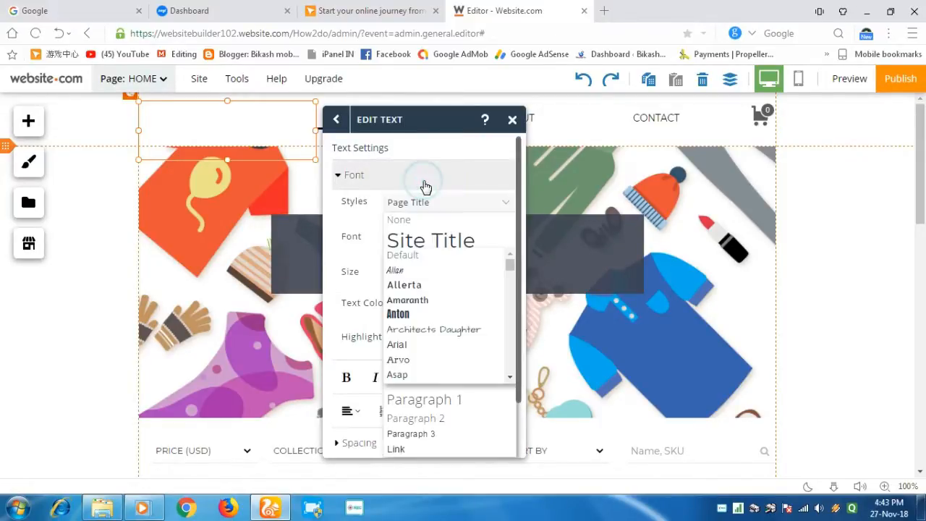
click(335, 120)
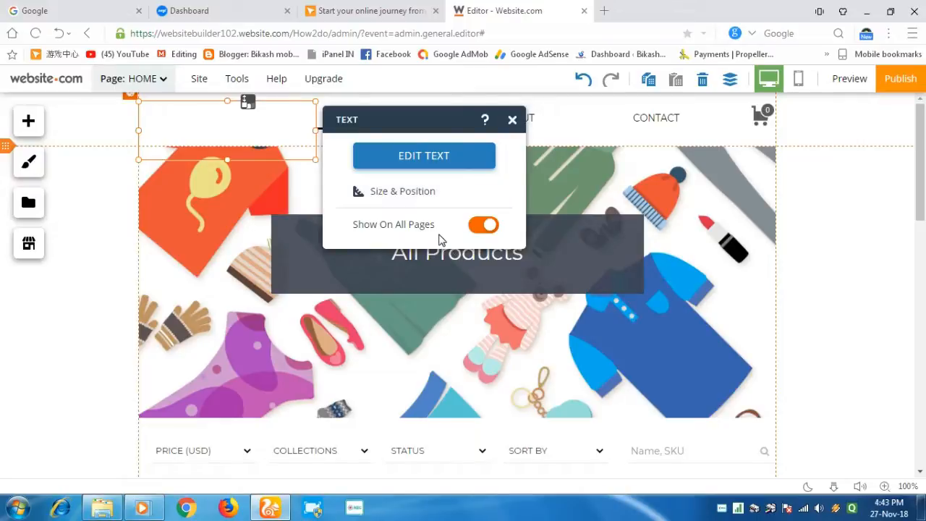
click(435, 162)
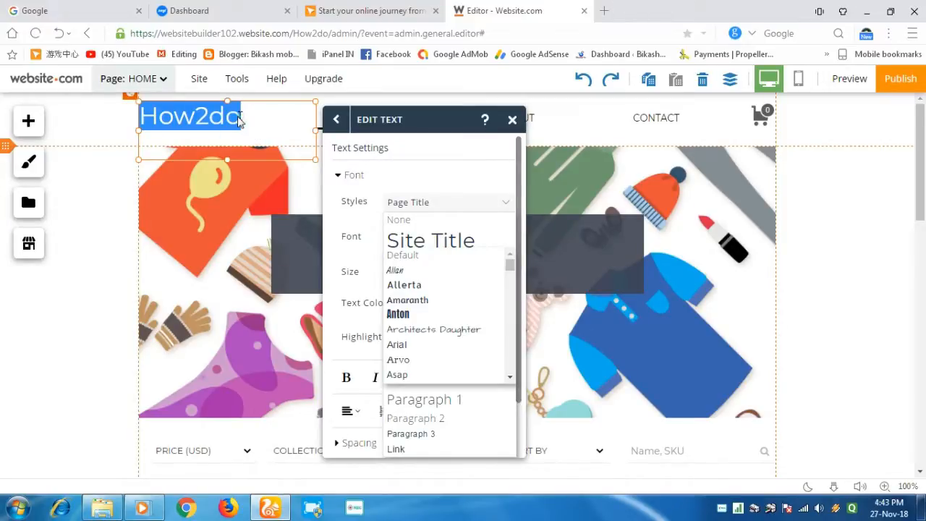
drag(240, 117, 227, 121)
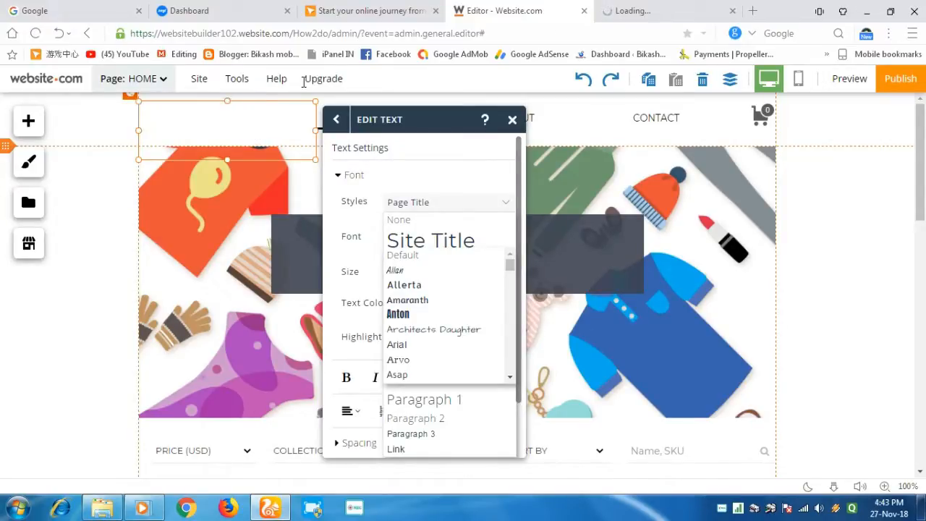
click(732, 11)
click(227, 122)
click(257, 123)
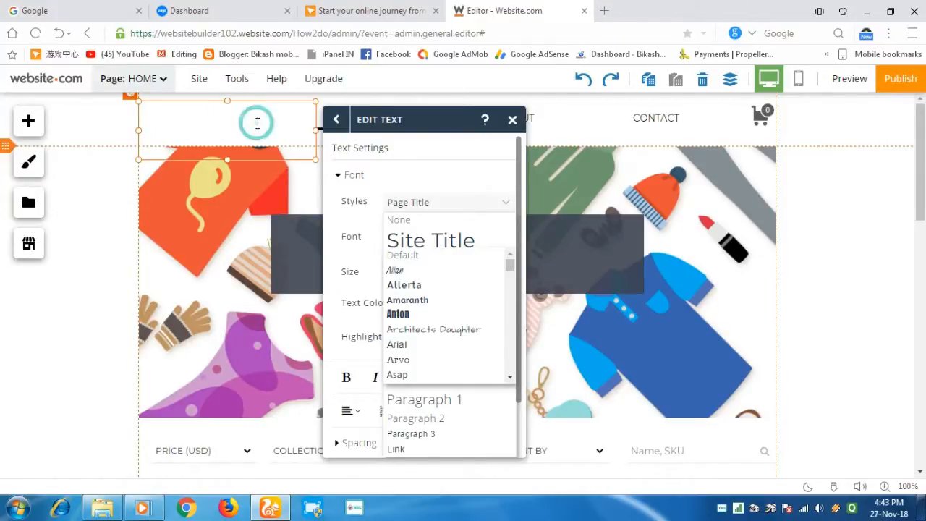
click(357, 178)
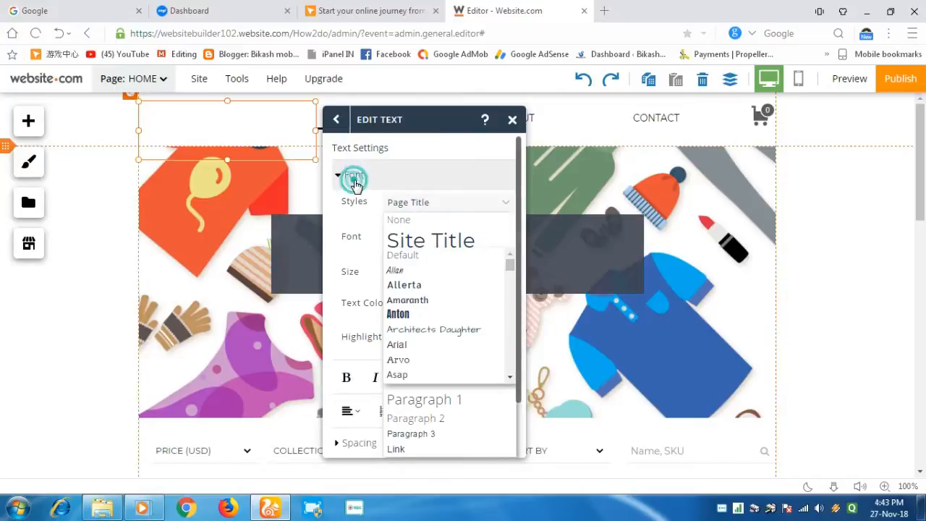
click(354, 181)
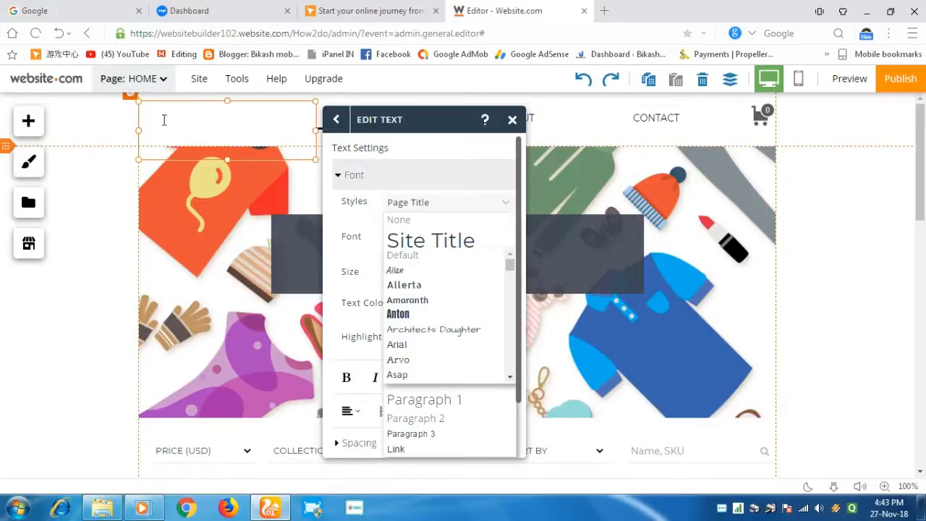
Reopen the header title for editing and replace its text with "How 2 Do"
click(138, 100)
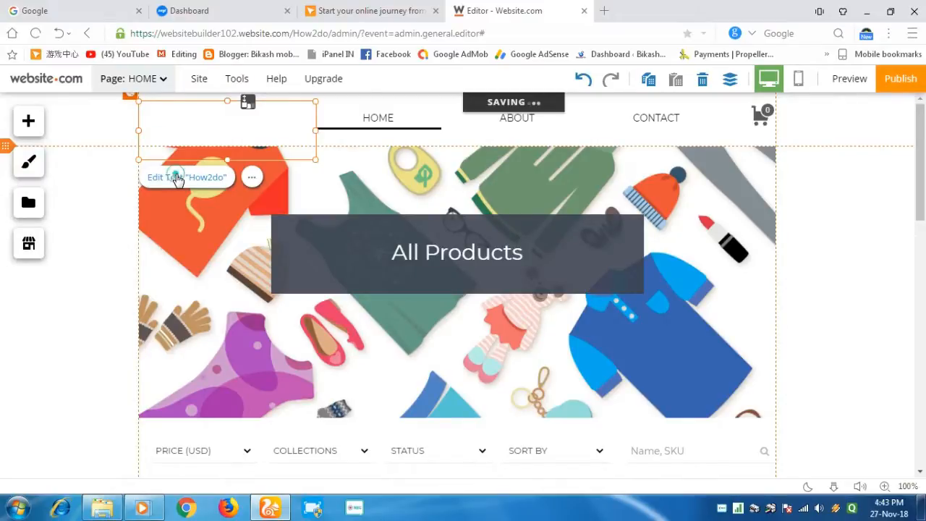
click(175, 176)
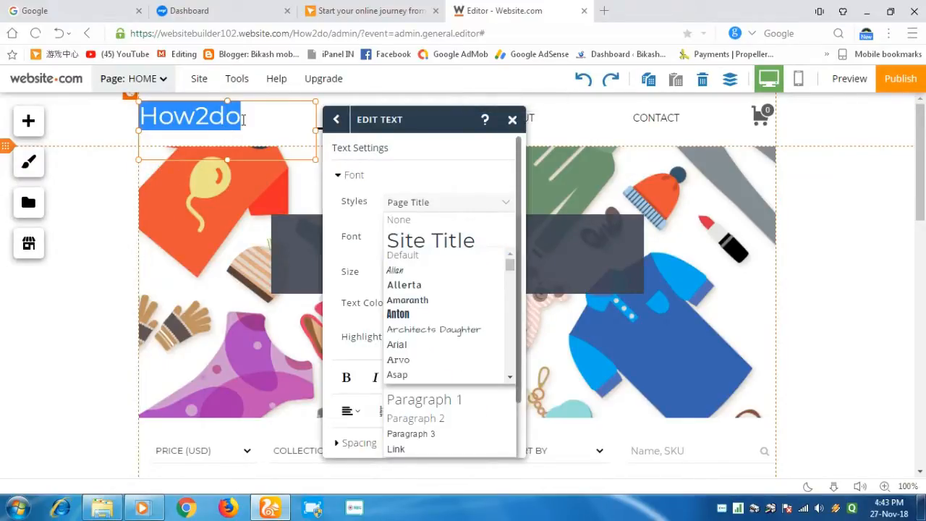
key(BackSpace)
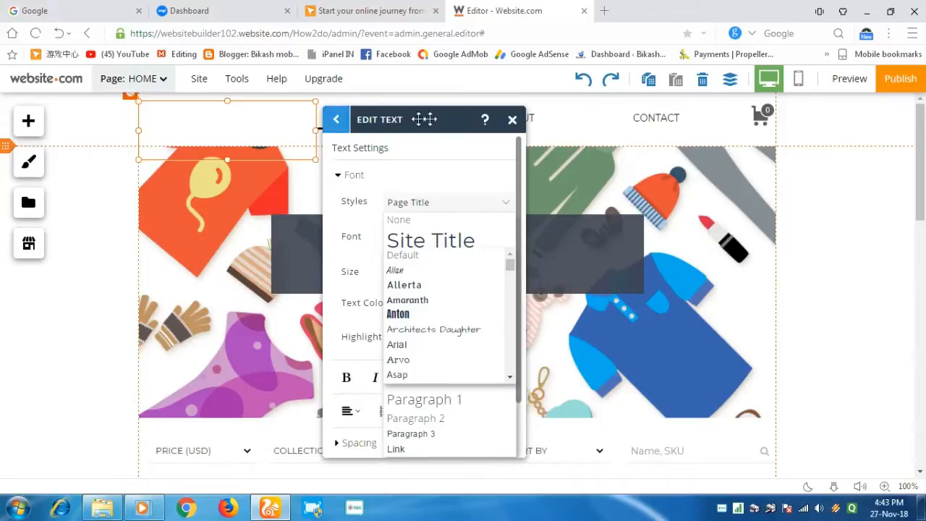
Collapse the font settings and try to make the header title bold
click(424, 173)
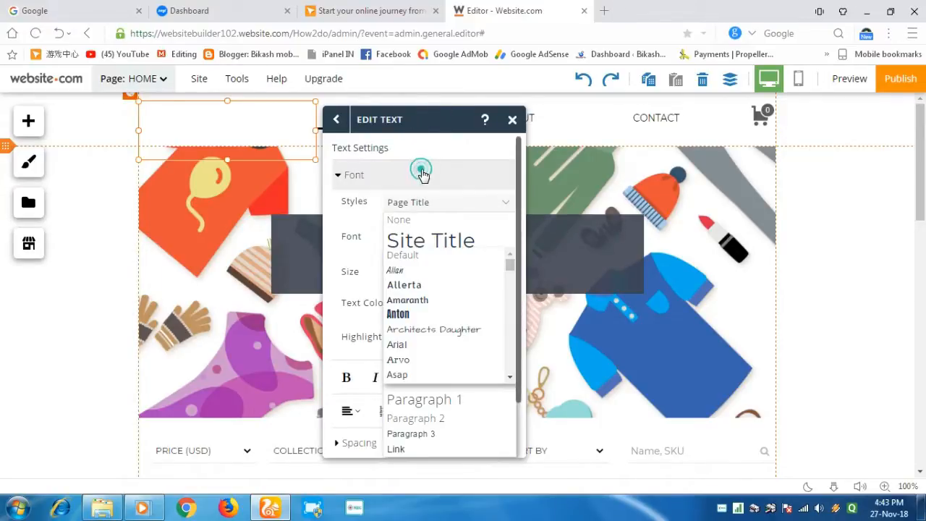
click(422, 175)
click(422, 175)
click(349, 209)
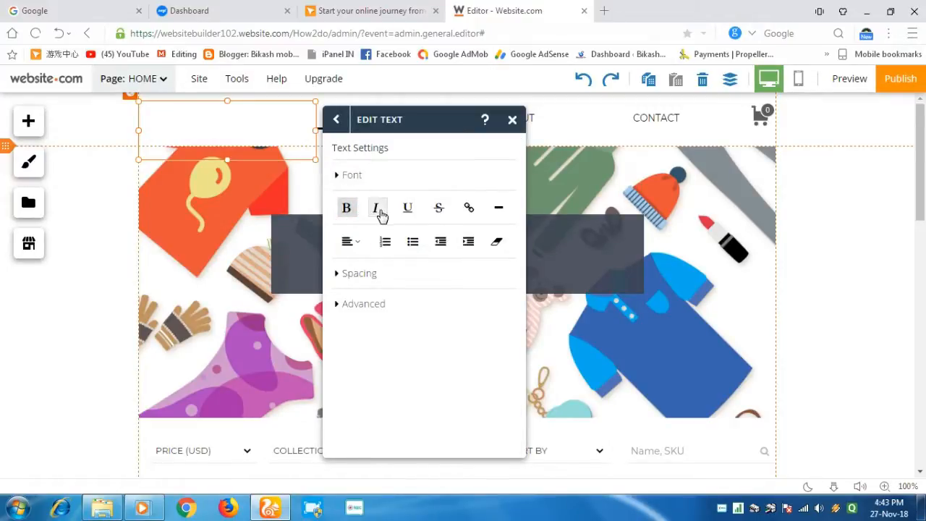
Try to set the header title's text color to blue, rgb(19, 60, 229), after closing the open style and font lists
click(357, 180)
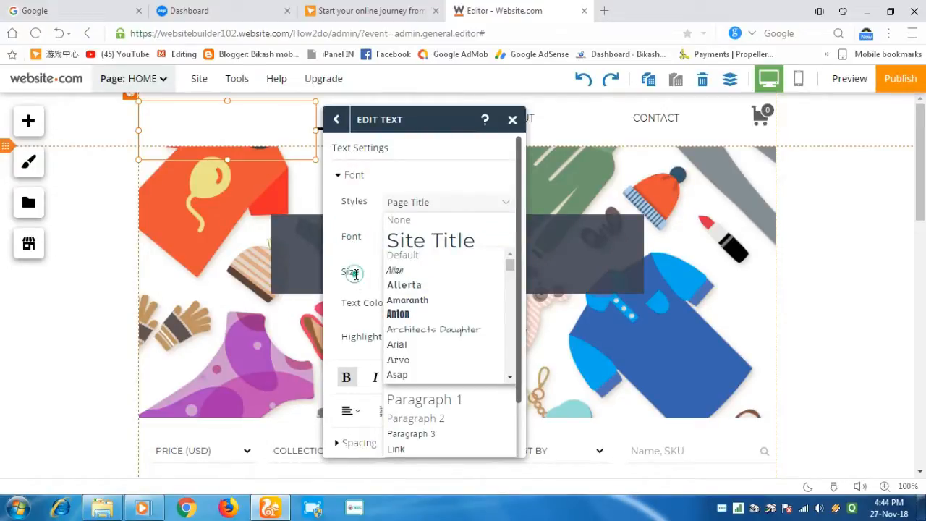
click(505, 206)
click(433, 444)
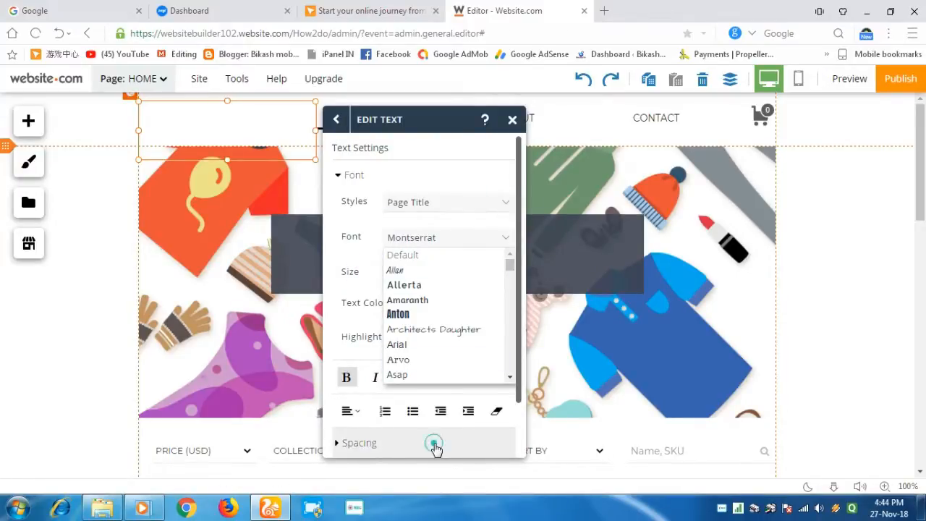
click(435, 443)
click(447, 240)
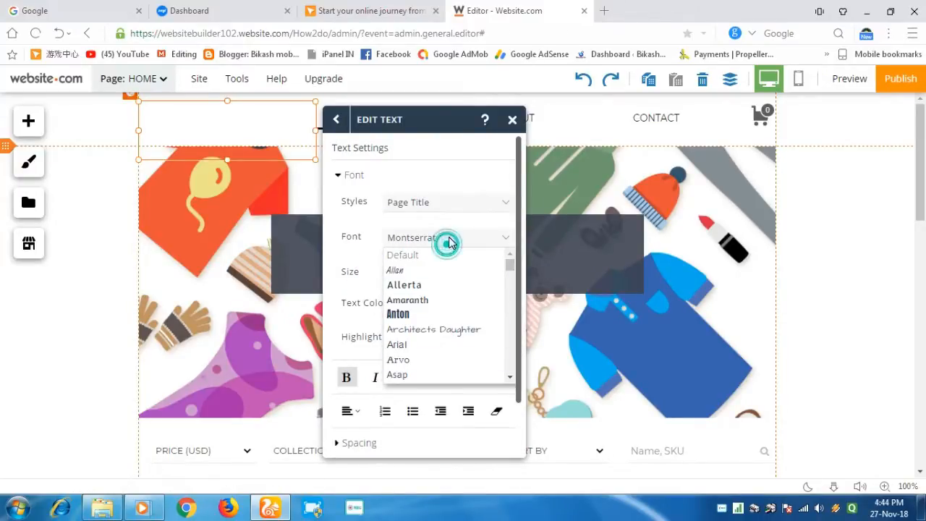
click(450, 240)
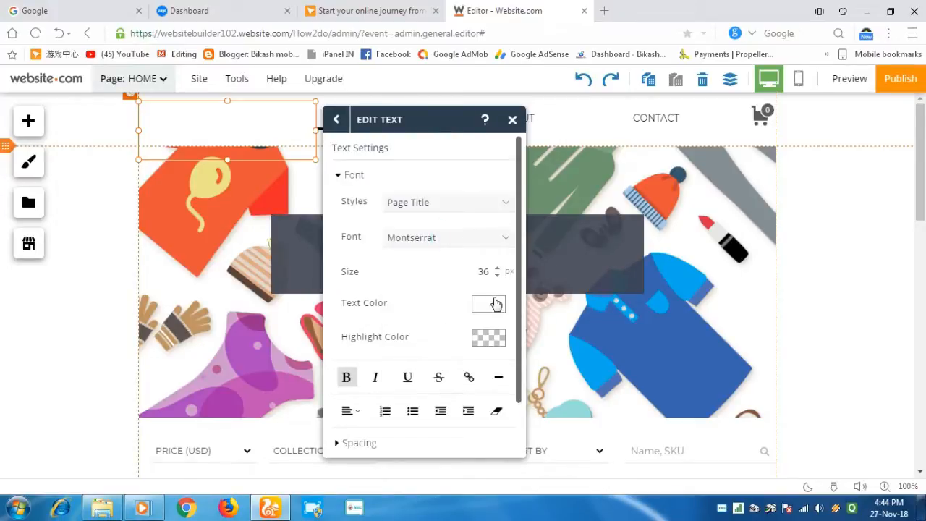
click(492, 308)
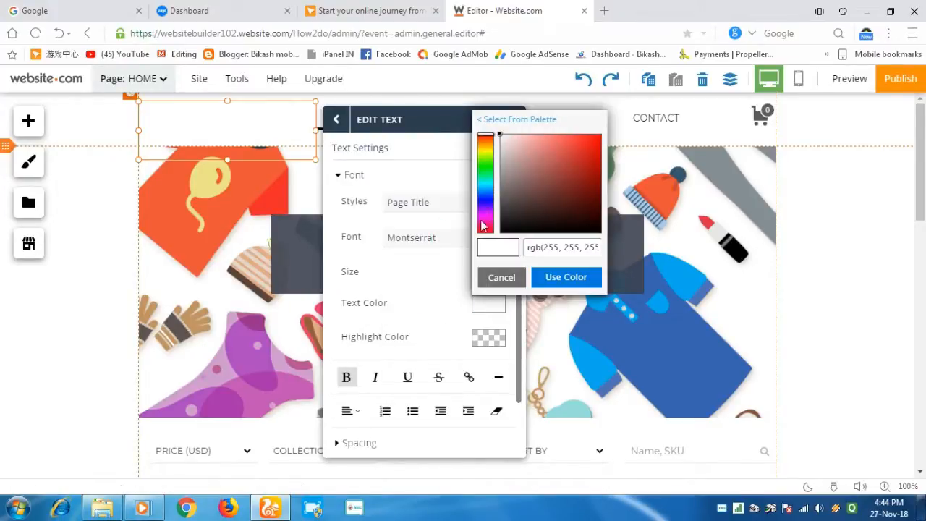
click(485, 224)
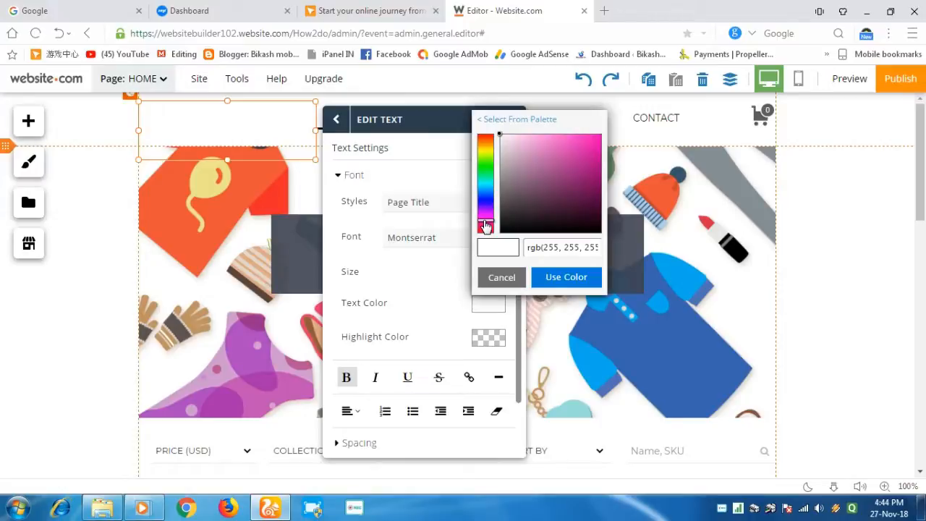
click(592, 146)
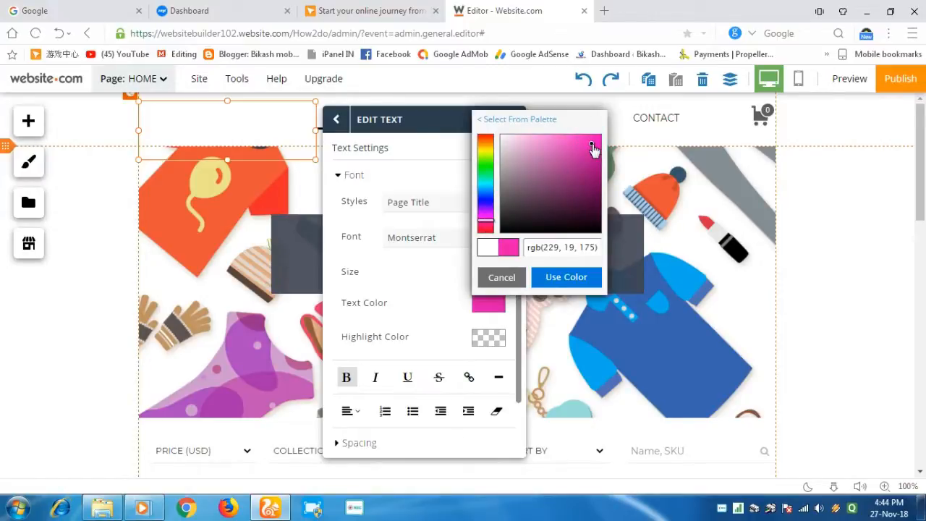
click(488, 196)
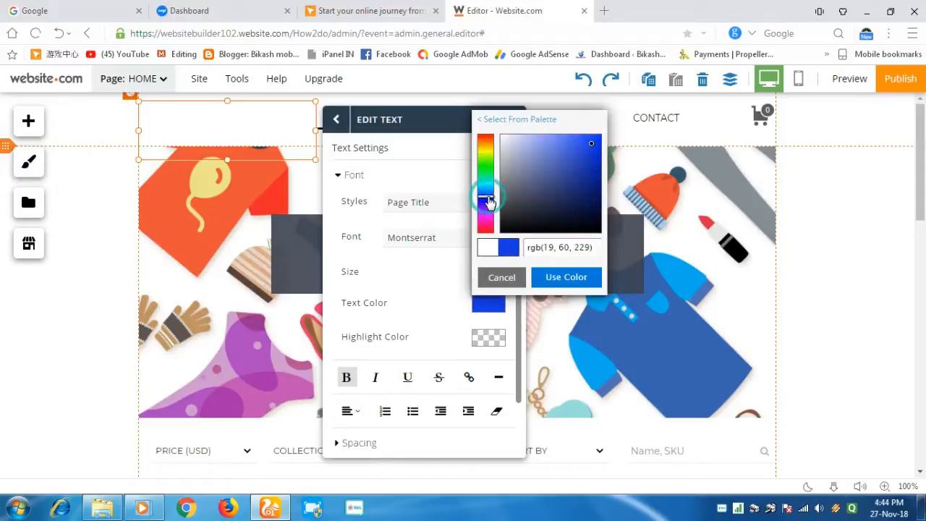
click(555, 278)
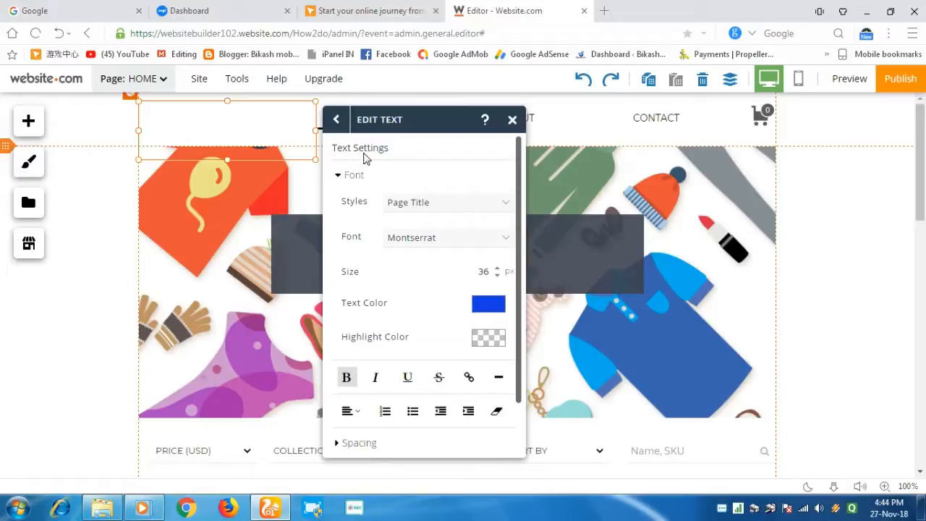
Reopen the "How 2 Do" title's text settings and set its text color to a violet-blue
click(338, 121)
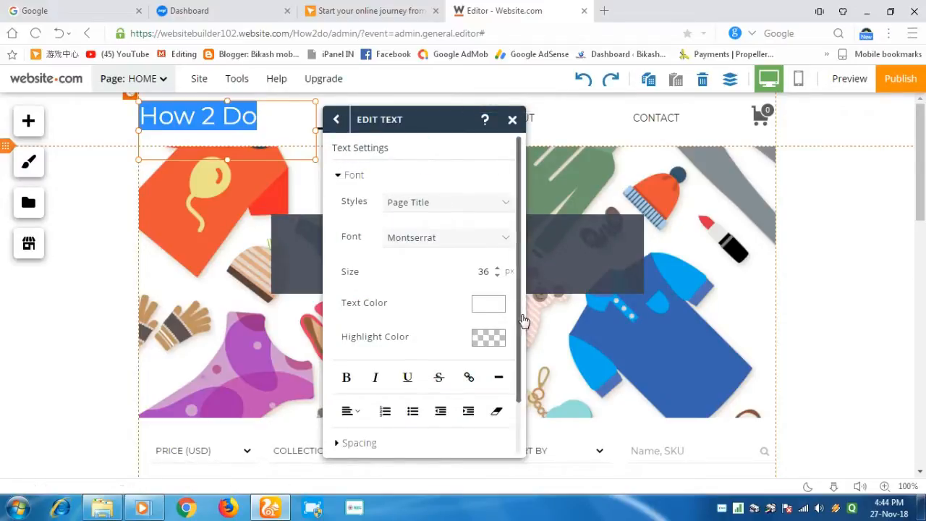
click(259, 118)
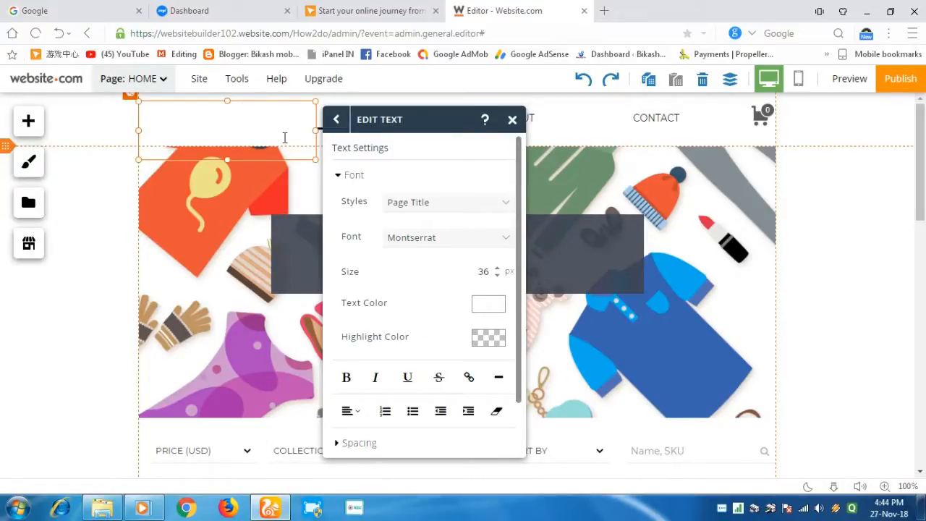
click(489, 304)
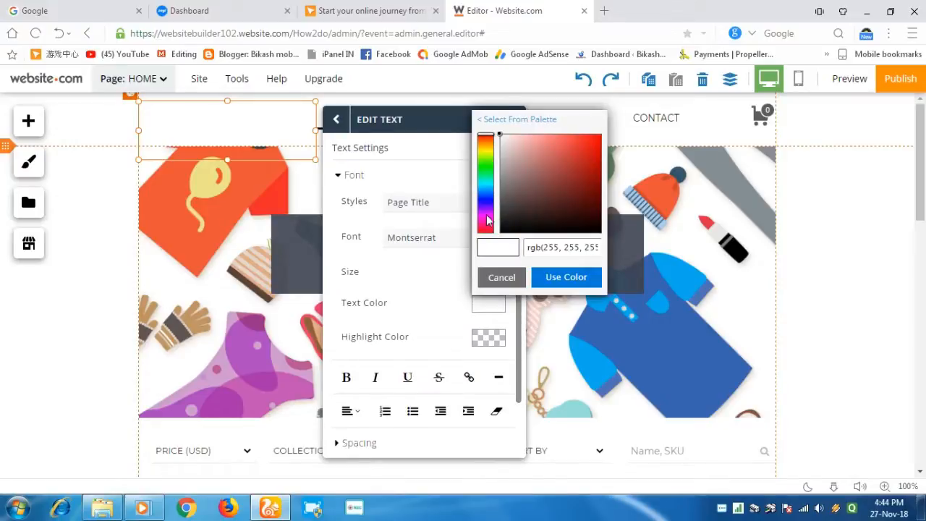
click(486, 202)
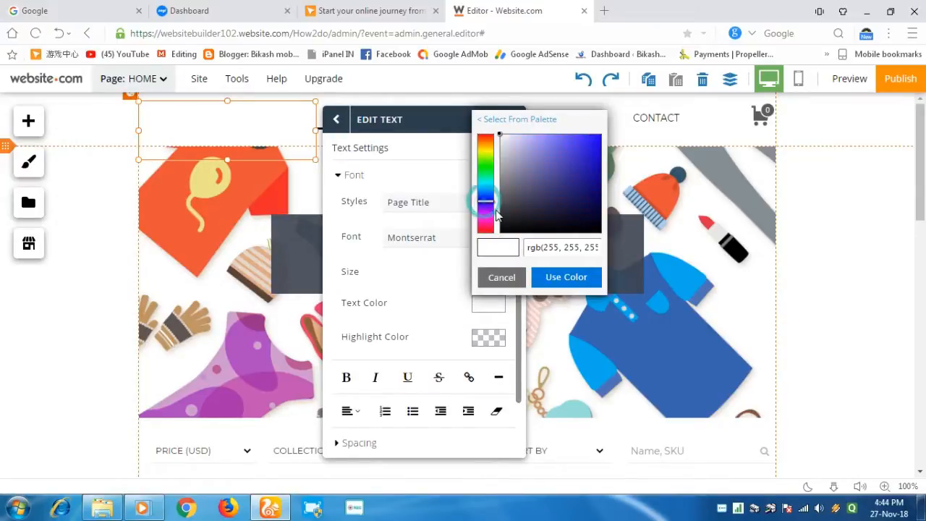
click(569, 143)
click(563, 279)
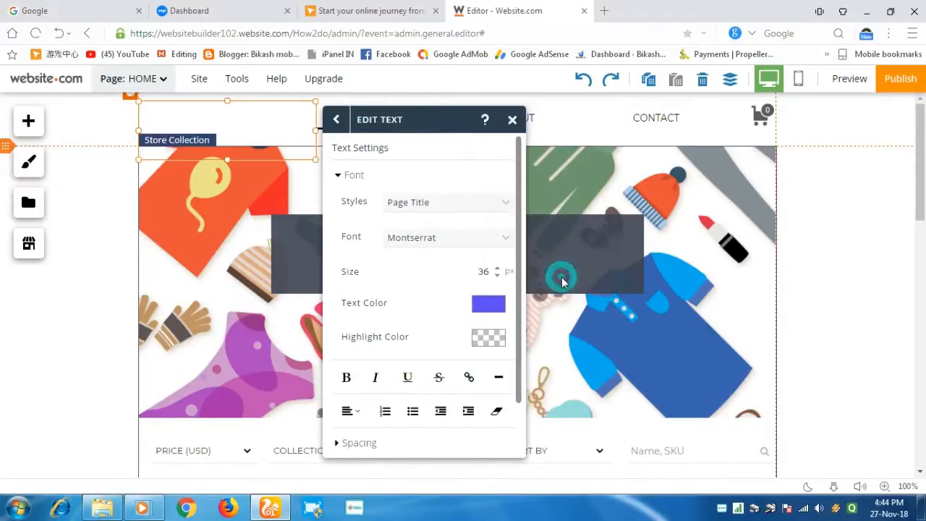
click(430, 292)
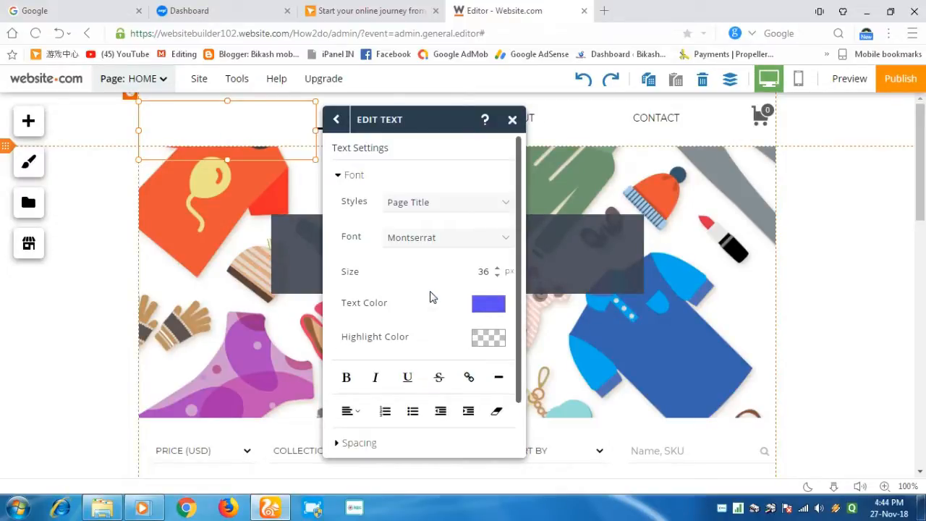
Apply the transparent highlight color rgba(0, 0, 0, 0) to the header title and close its text settings
click(482, 340)
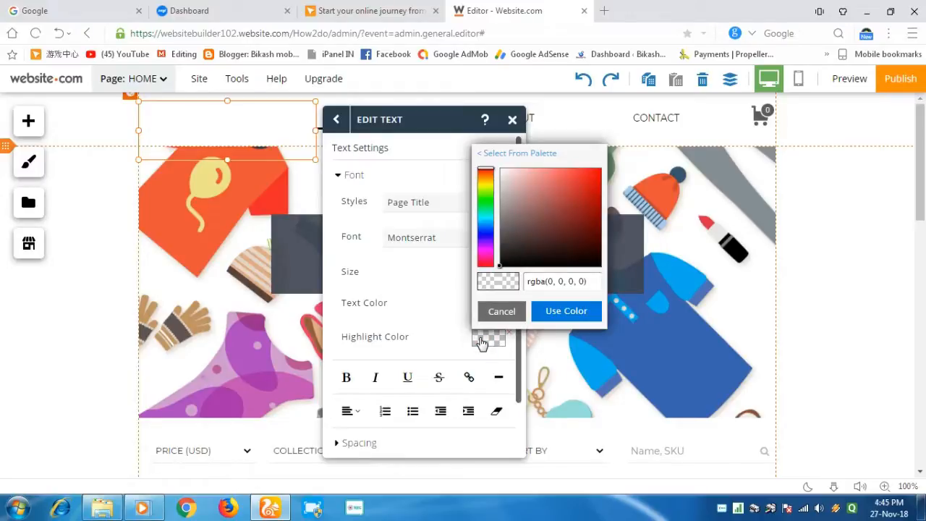
click(553, 313)
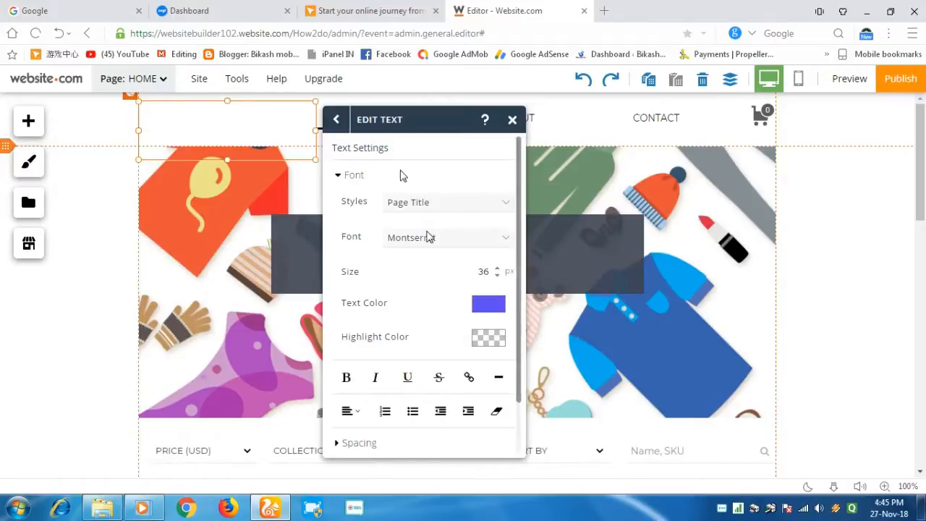
click(336, 120)
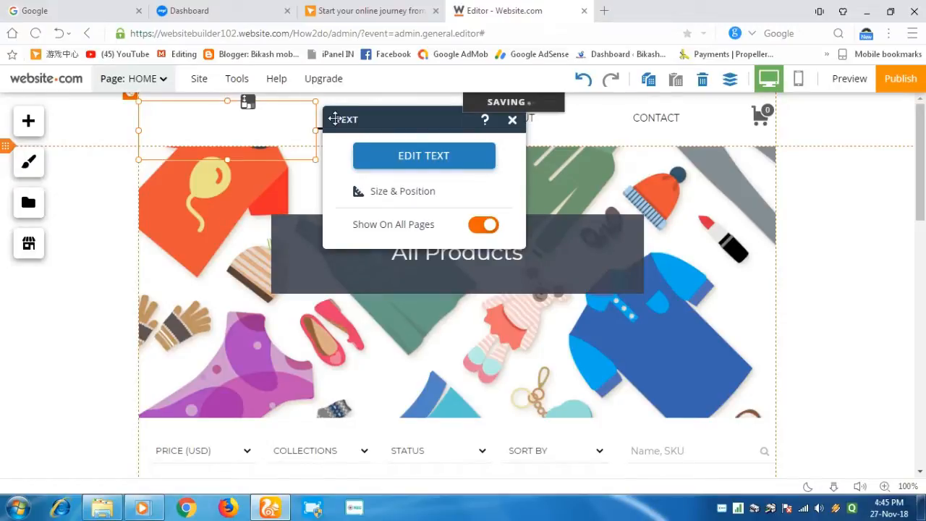
click(512, 120)
click(365, 121)
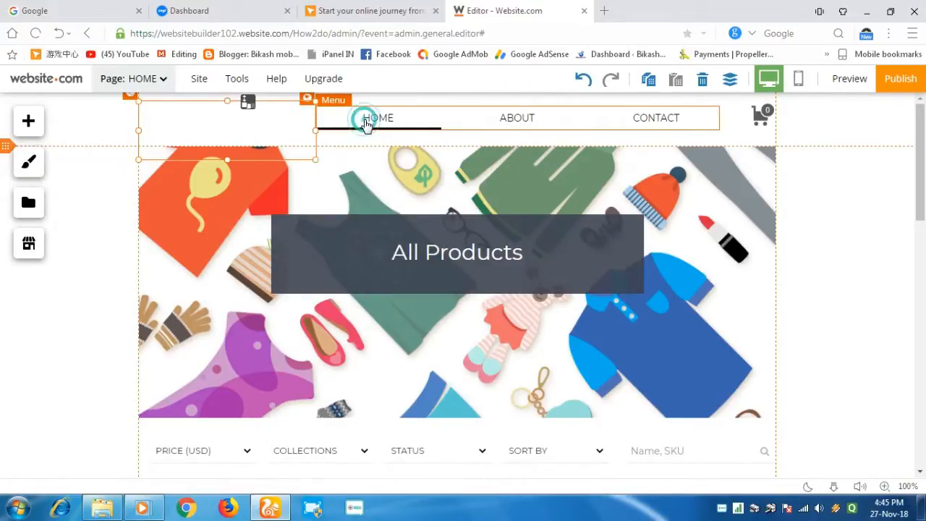
click(822, 127)
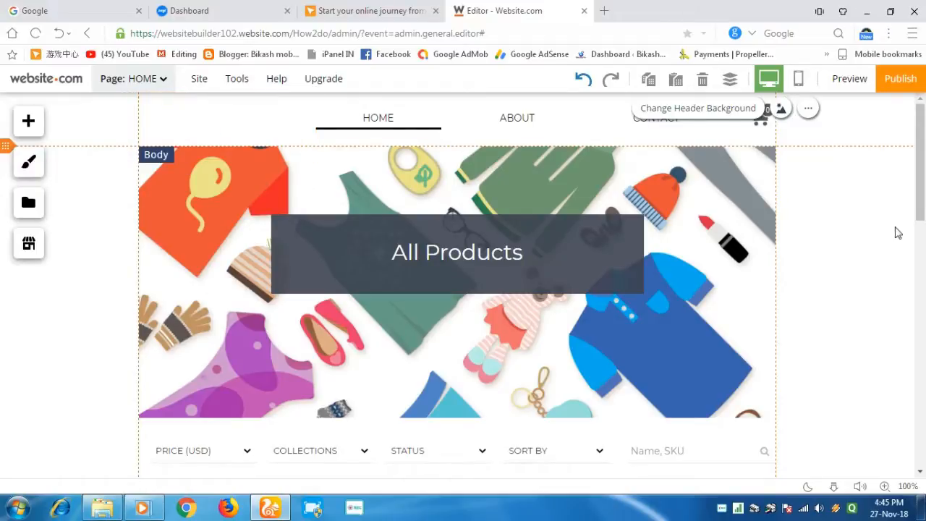
Look through the home page's product grid down to the footer and return to the header
drag(916, 189, 916, 386)
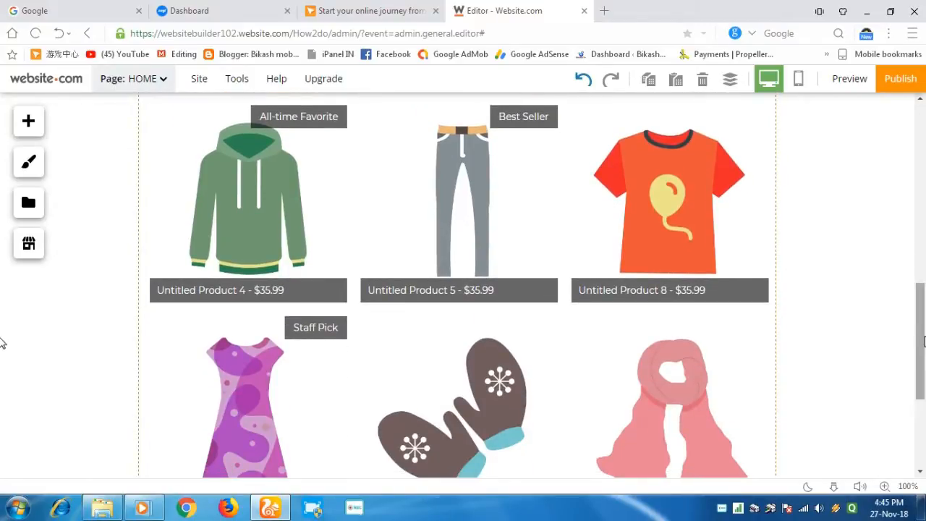
drag(921, 340, 924, 417)
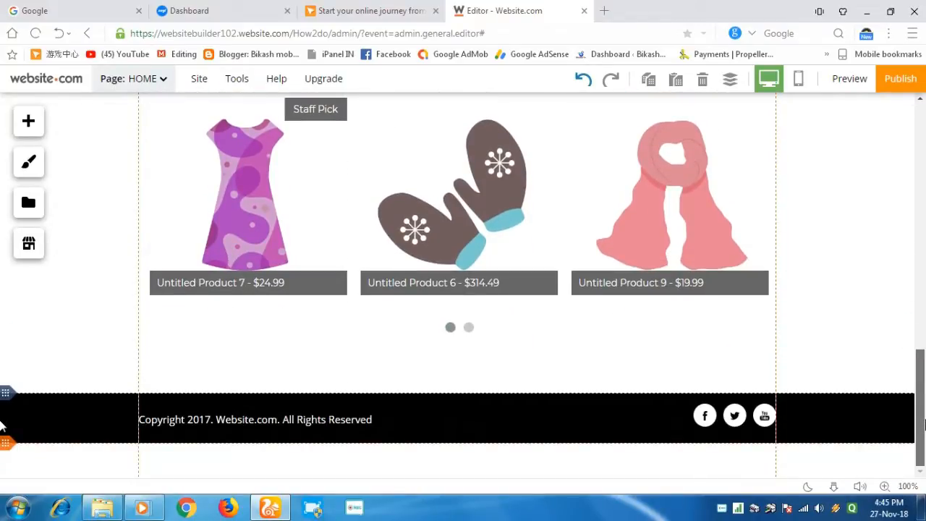
scroll(909, 256, up, 10)
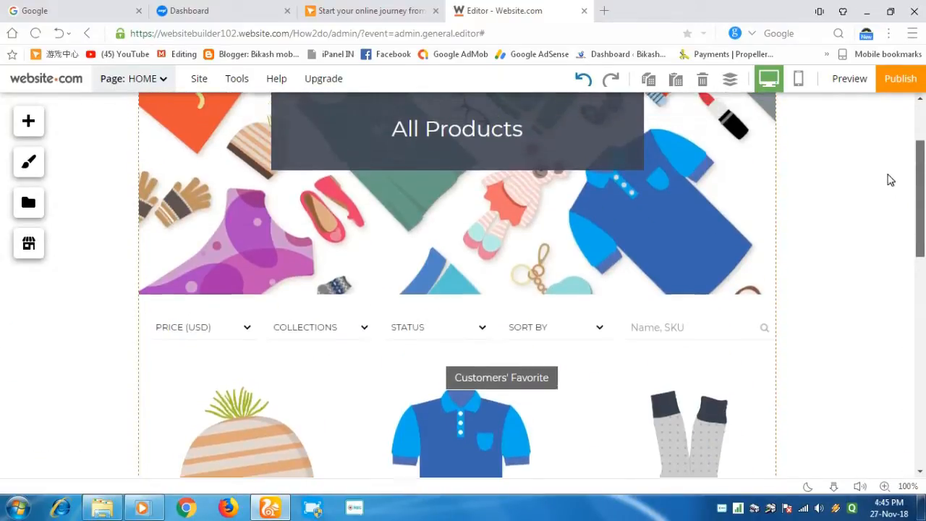
scroll(891, 167, up, 3)
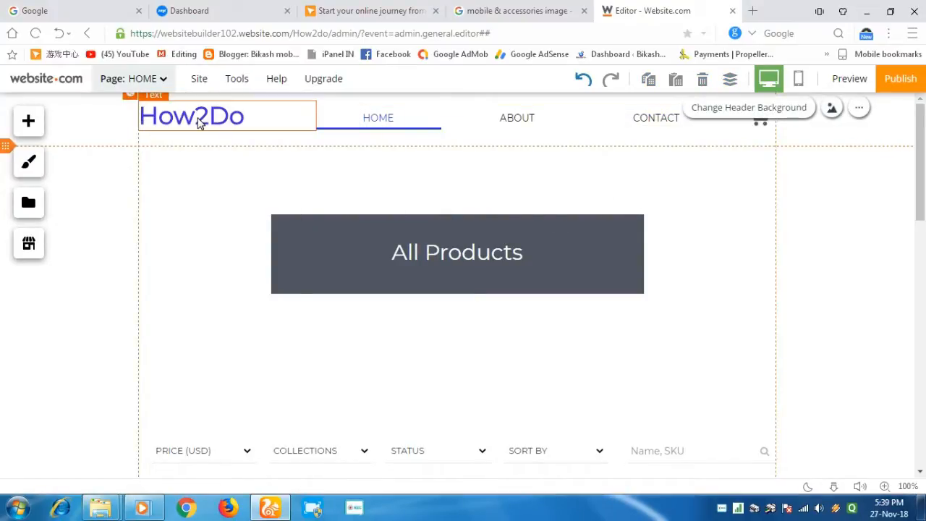
Check the layout, column and row options in the design settings of the All Products collection section
click(176, 170)
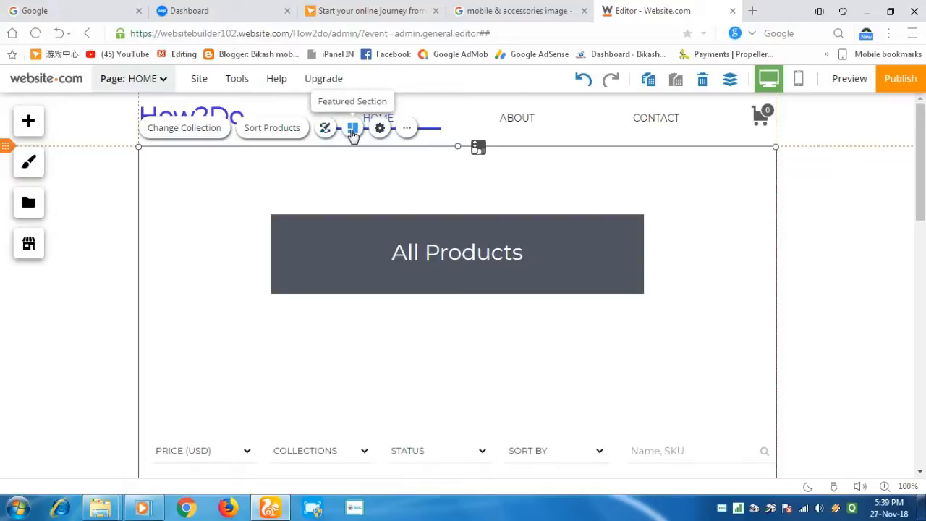
click(328, 132)
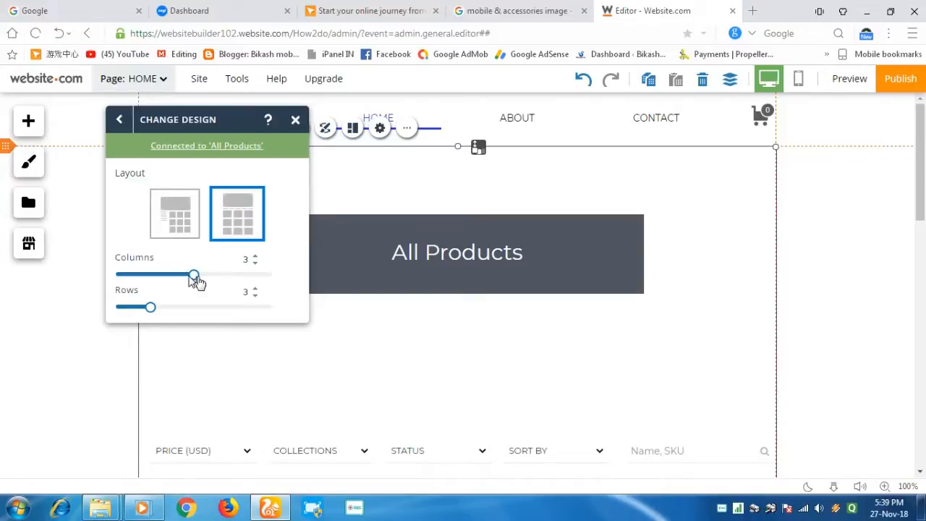
click(295, 119)
Open the file manager to change the background image of the collection's featured section
click(351, 128)
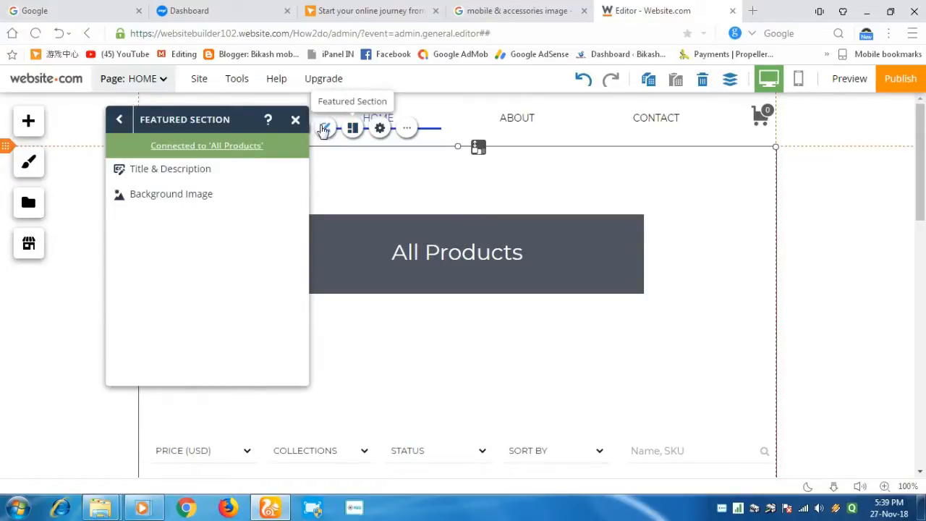
click(177, 200)
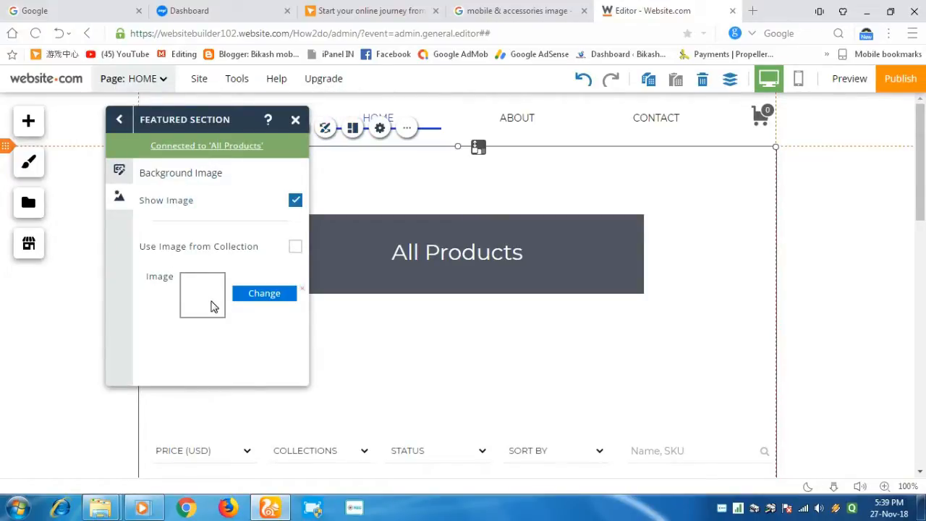
click(214, 307)
click(268, 294)
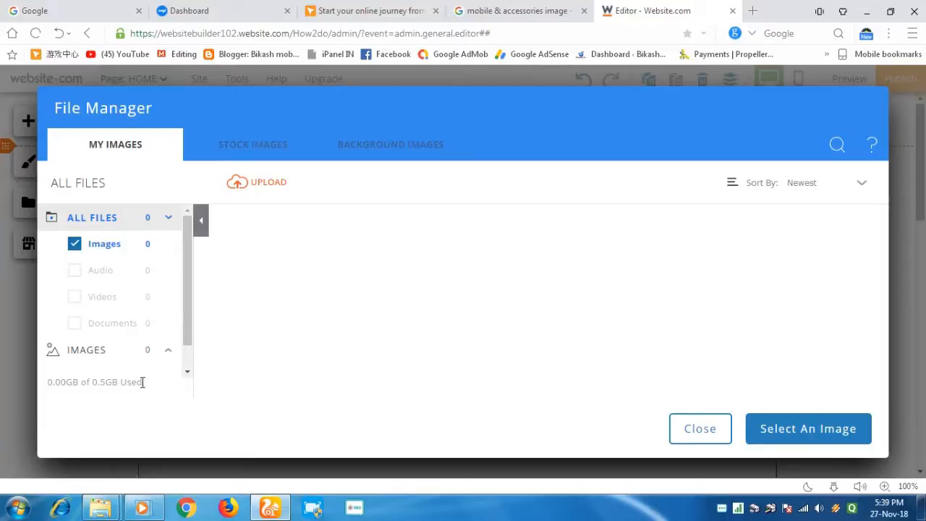
Browse the file categories in the file manager and clear the Images filter
click(185, 376)
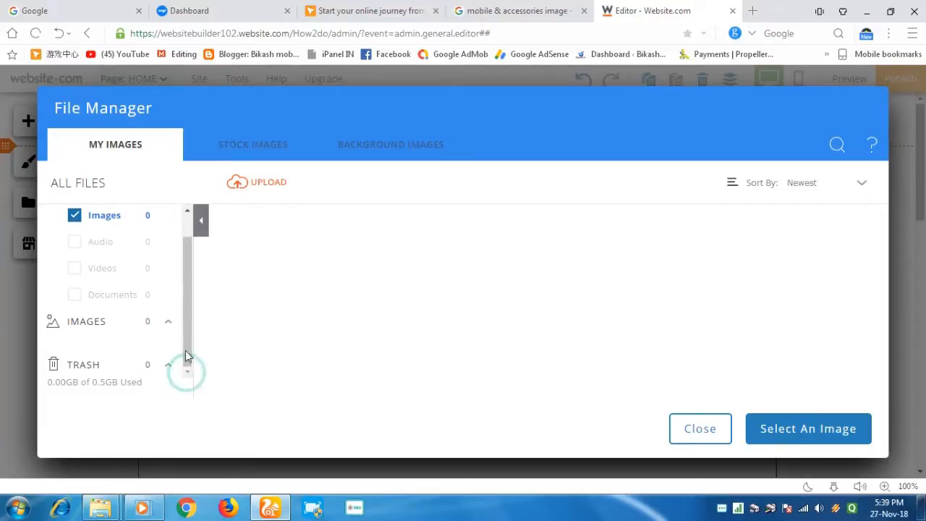
drag(182, 320, 185, 271)
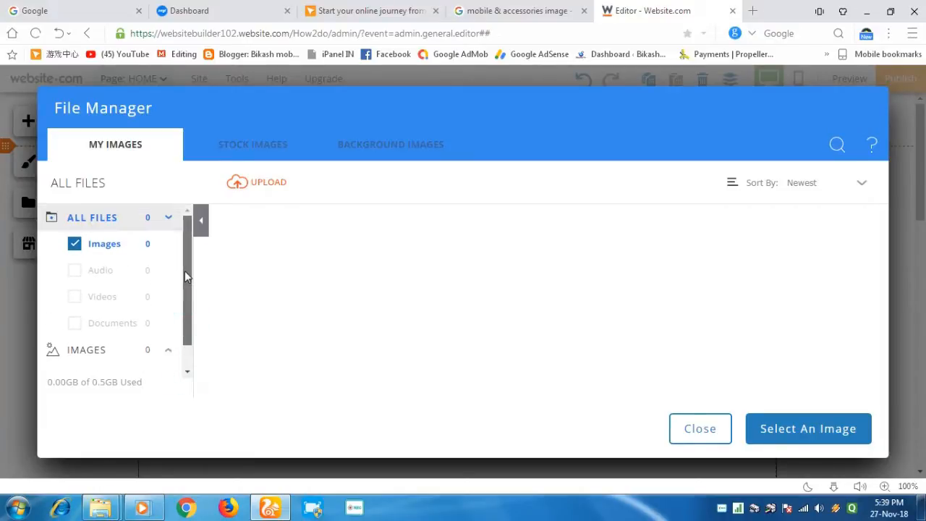
click(86, 249)
click(85, 250)
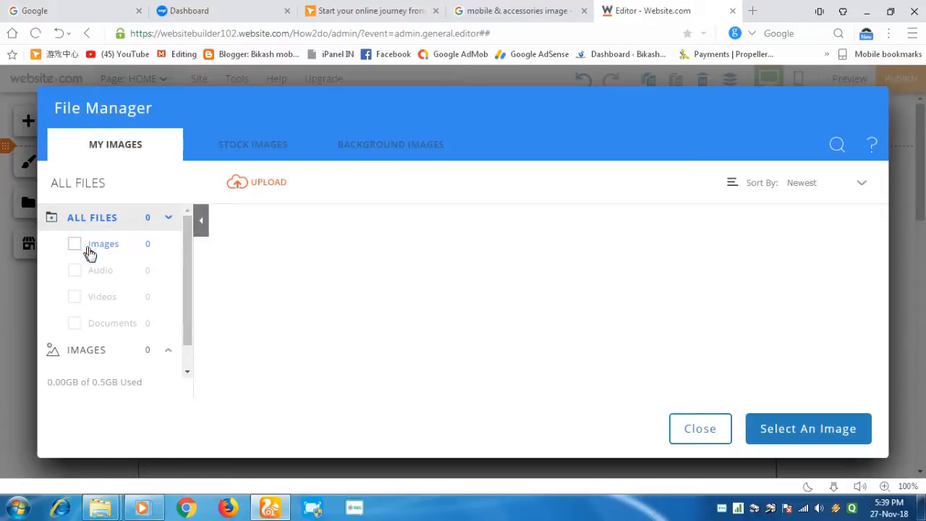
click(166, 219)
click(167, 219)
Upload Dynamic_Online_Shop_Banner_3-770x470 from the Downloads folder and use it as the featured section's background image
click(242, 184)
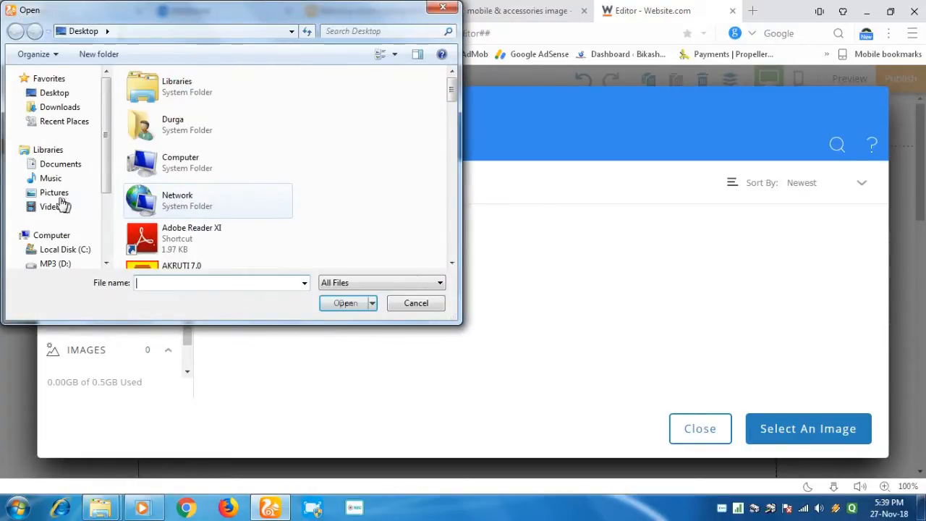
click(60, 109)
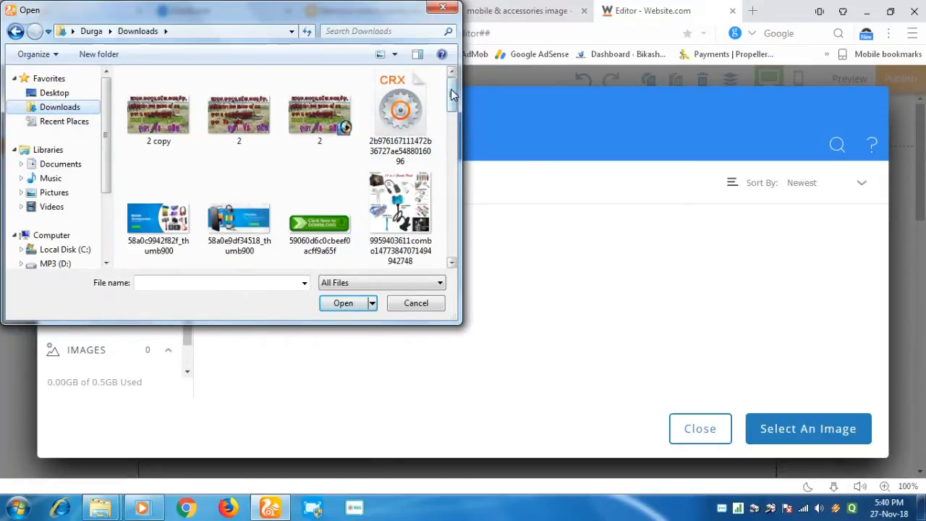
drag(452, 94, 455, 112)
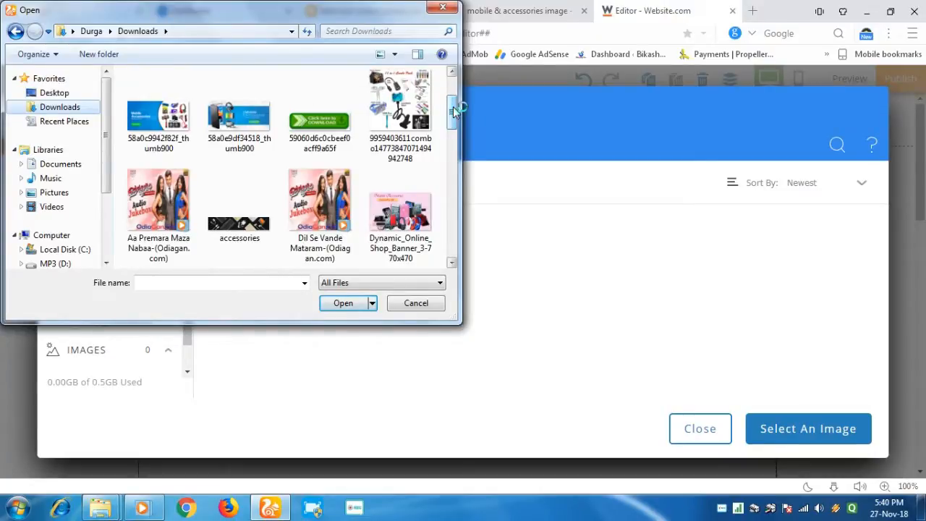
click(400, 217)
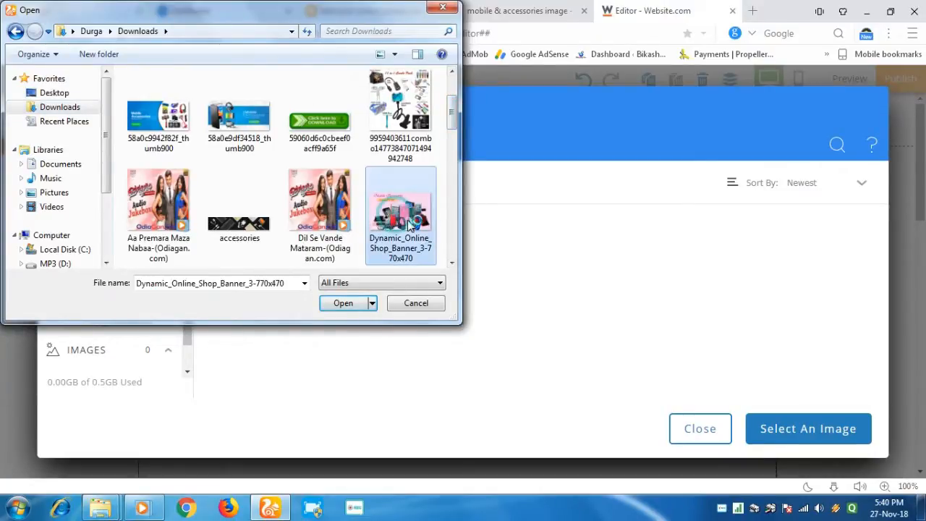
click(345, 304)
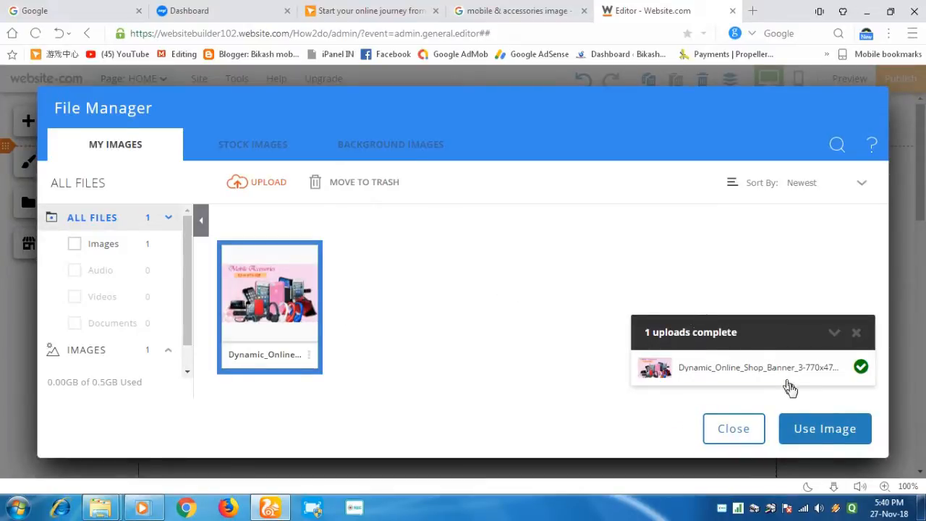
click(818, 430)
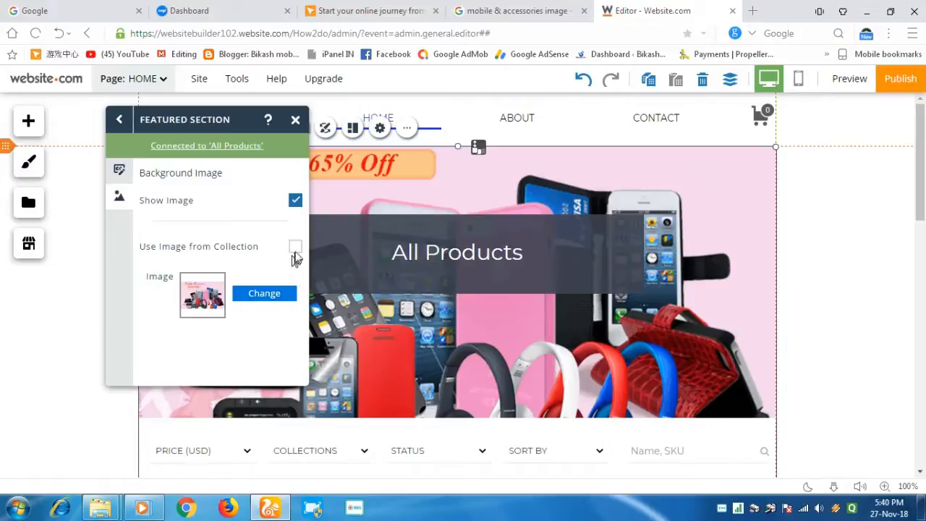
Switch the featured section's background to the image from the collection and close its settings
click(296, 247)
click(297, 247)
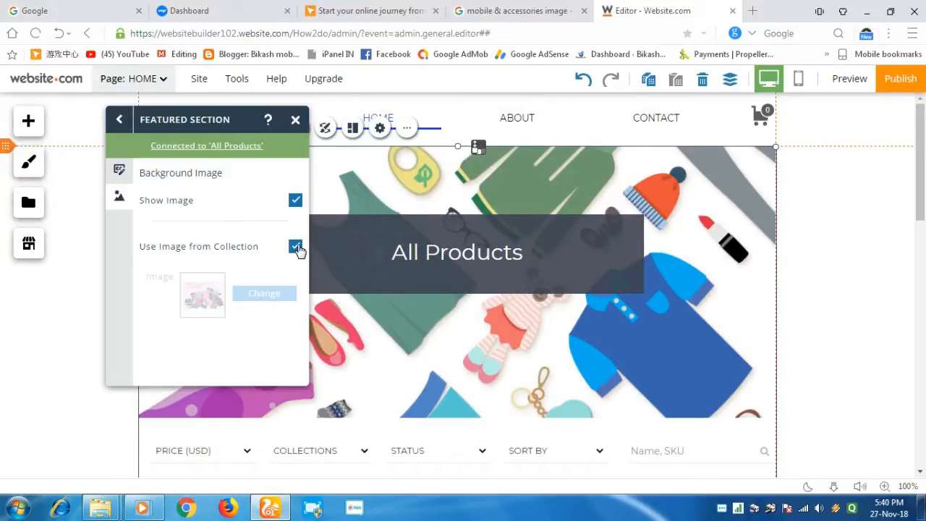
click(295, 121)
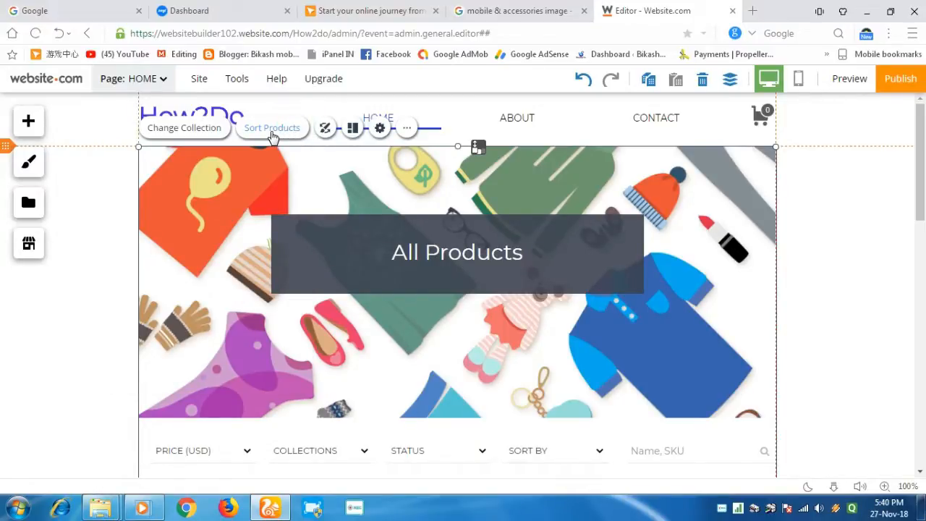
Review the store collection's filter and sorting options and the collections that can be selected for it
click(379, 129)
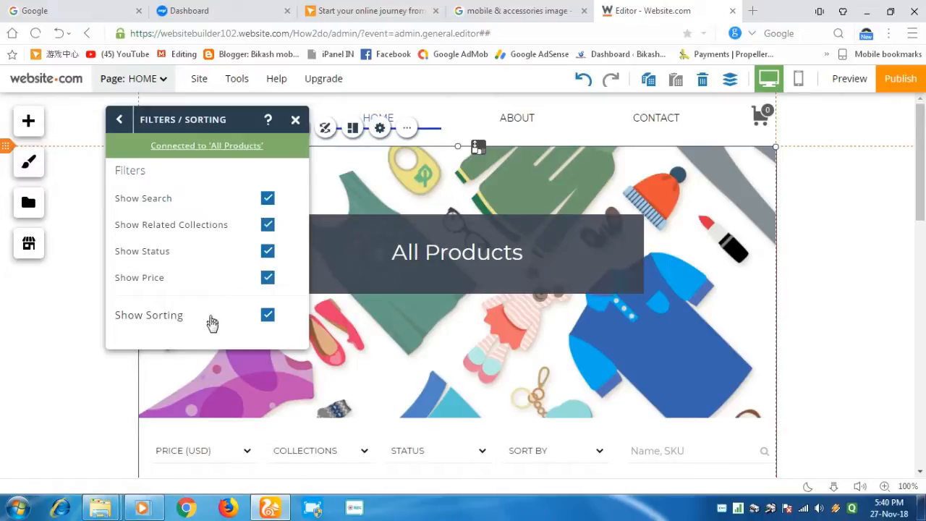
click(295, 120)
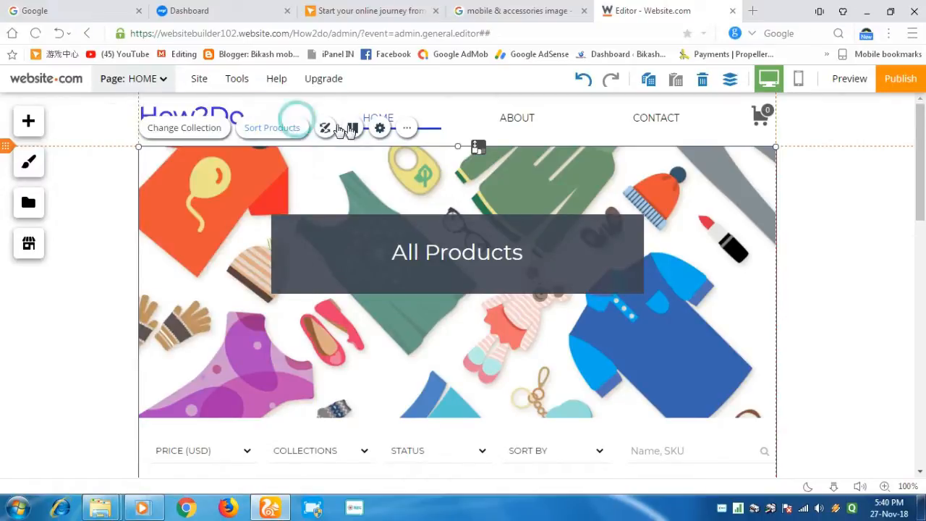
click(407, 127)
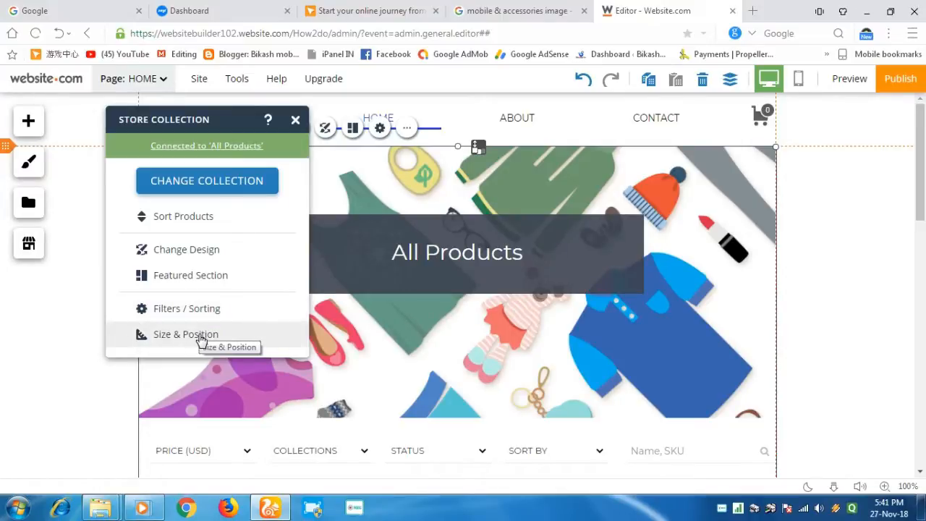
click(197, 187)
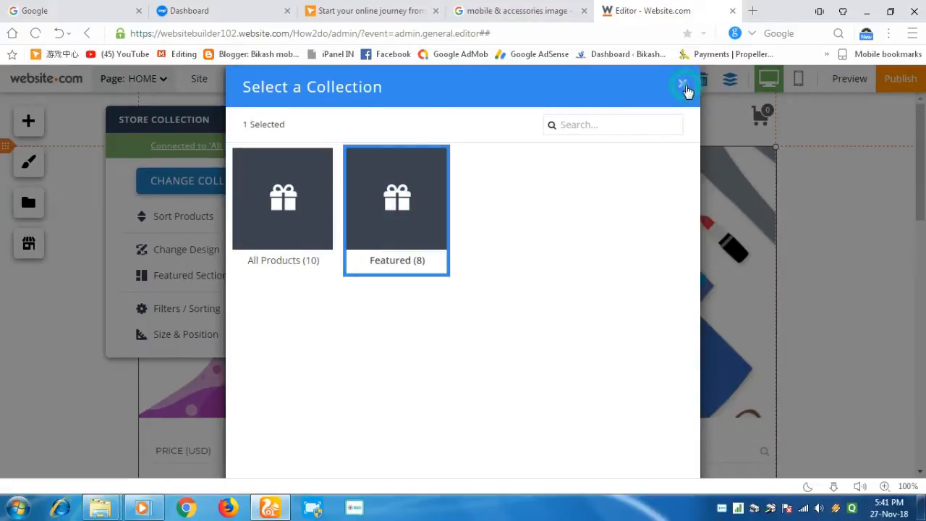
click(684, 87)
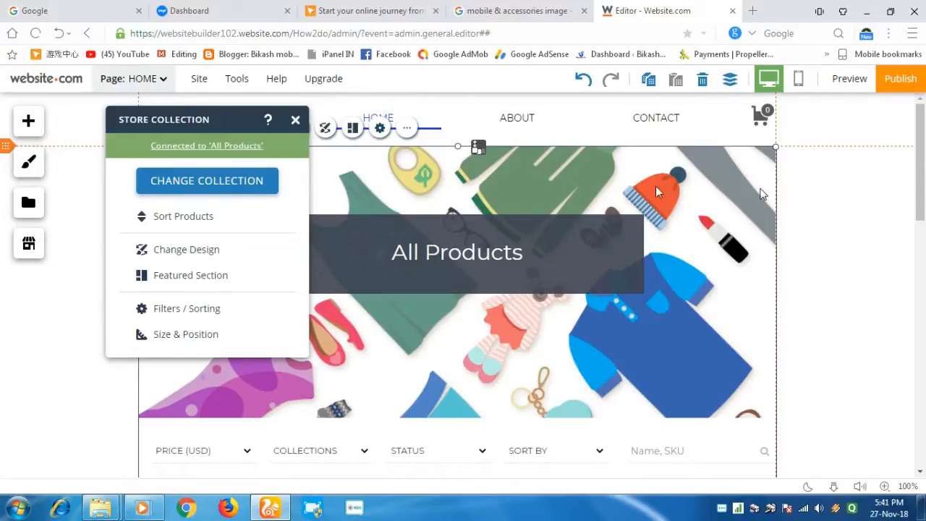
click(296, 121)
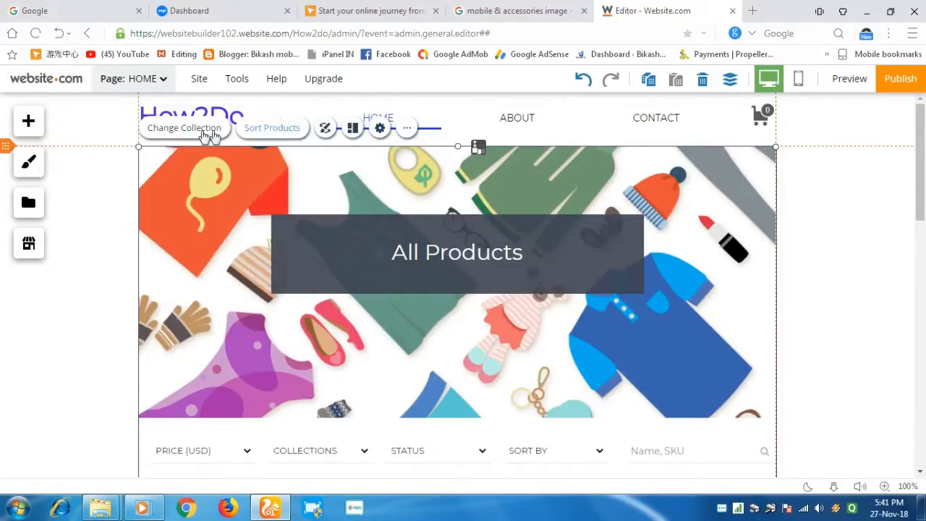
Set the display order of the collection's products to Custom
click(271, 128)
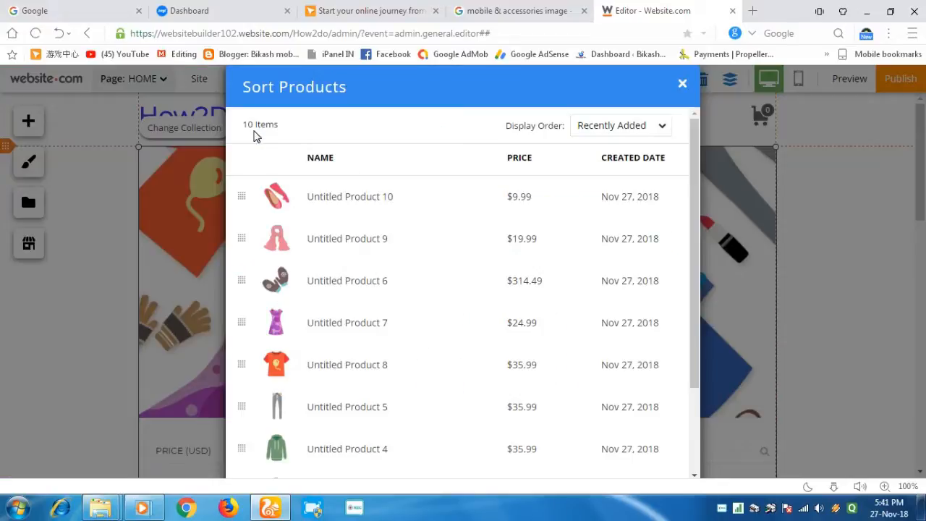
click(637, 160)
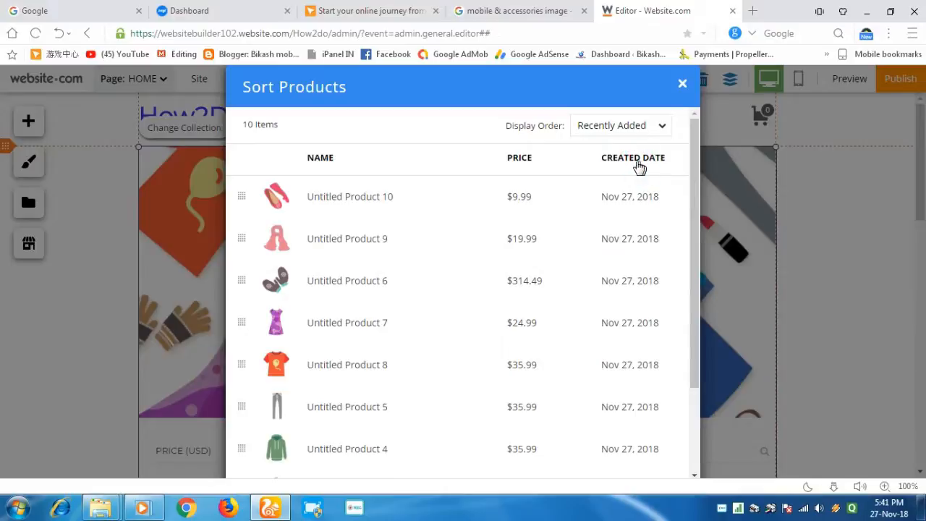
click(662, 127)
click(664, 133)
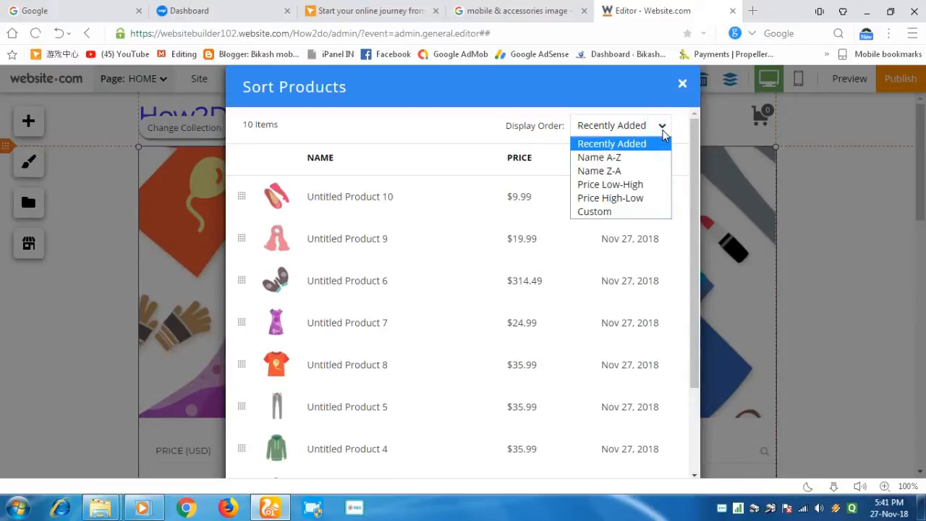
click(594, 212)
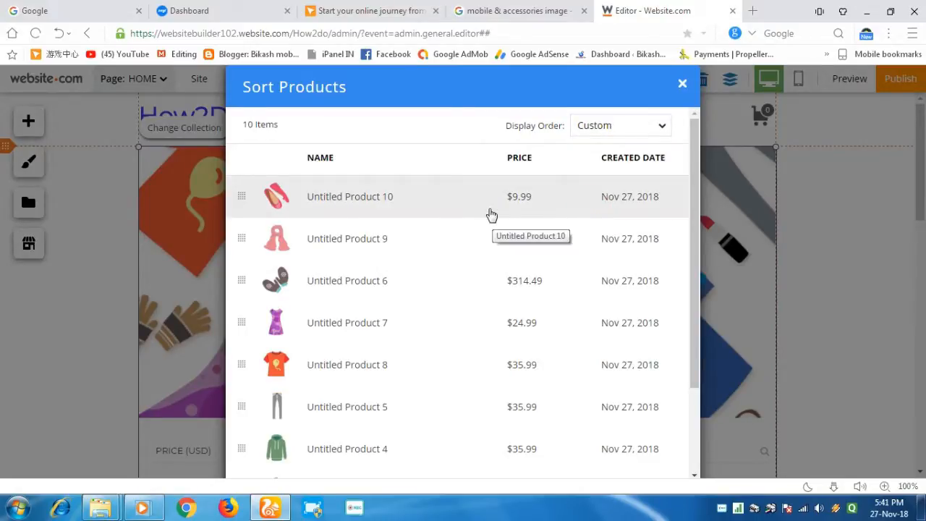
Inspect the name and price of the first product in the sorting list, and close the list
click(286, 202)
right_click(322, 198)
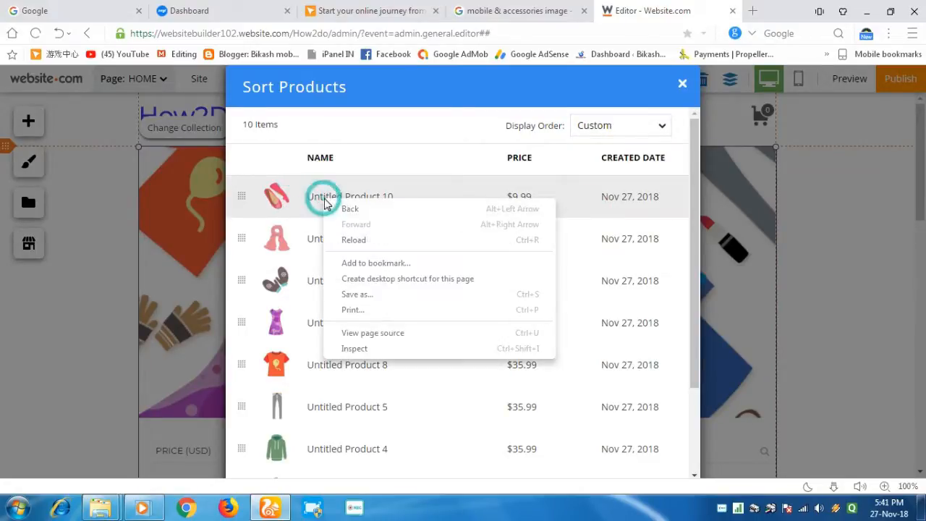
click(398, 196)
double_click(525, 194)
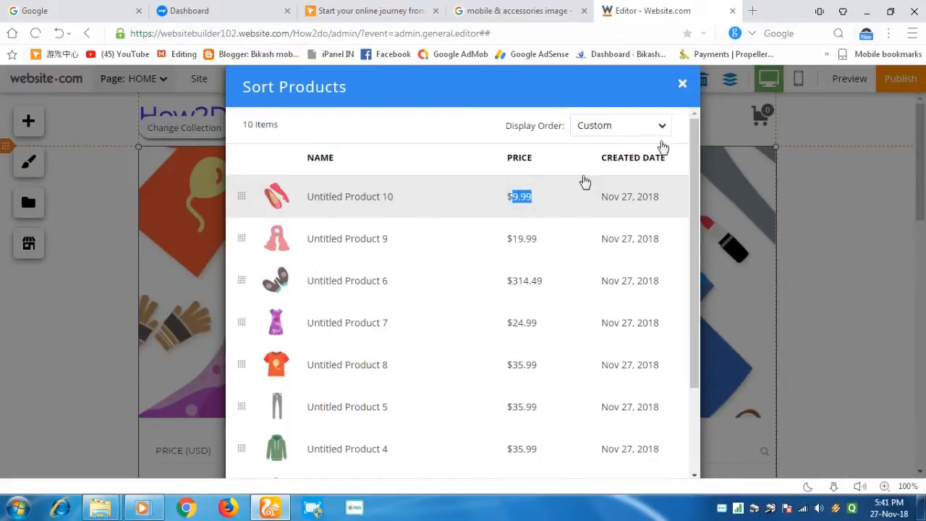
click(683, 84)
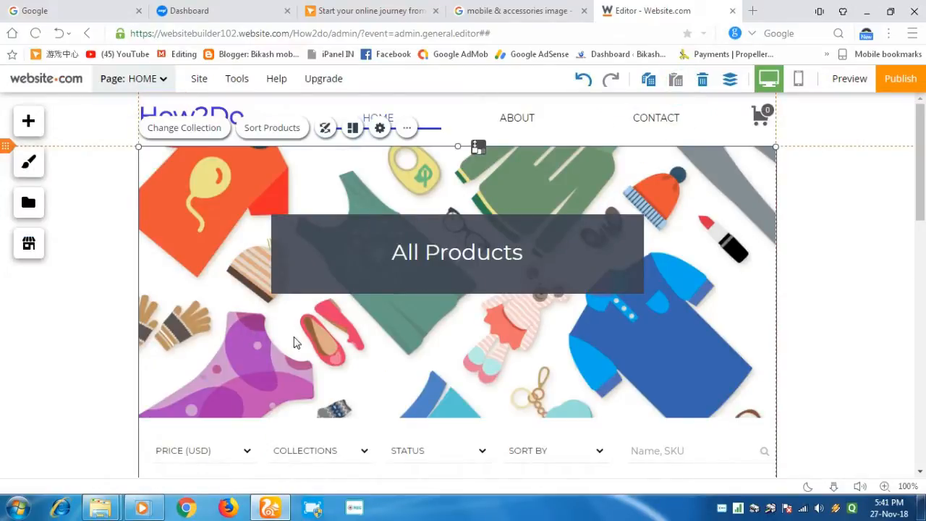
Review the home page's product grid down to the footer, preview the site and return to editing
scroll(296, 340, down, 7)
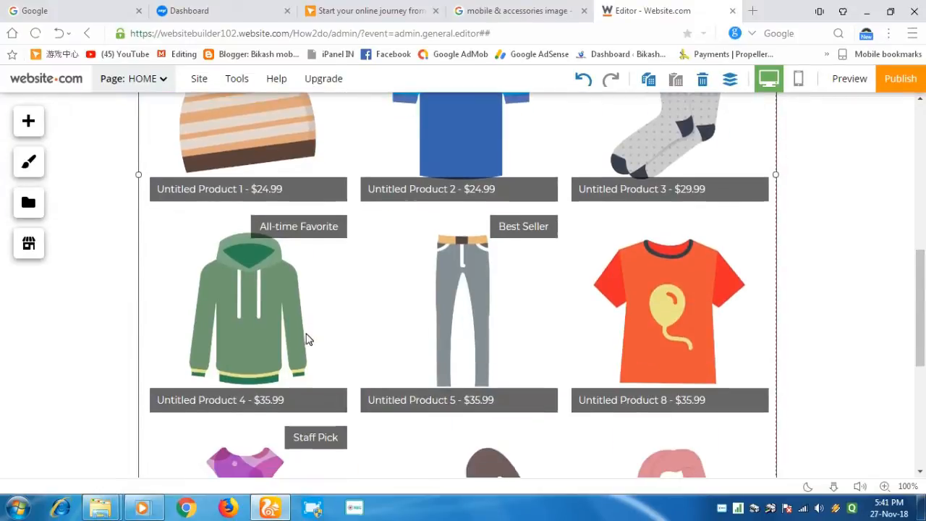
scroll(307, 339, down, 1)
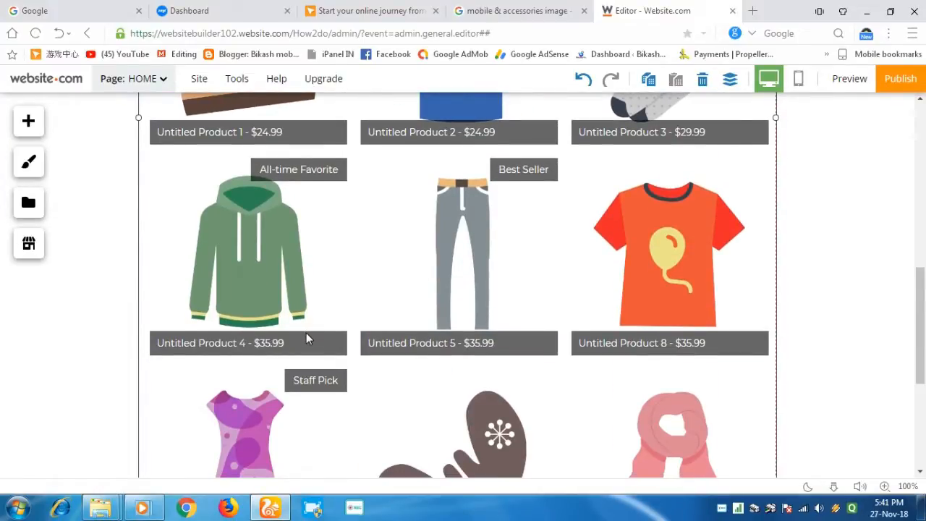
scroll(306, 339, down, 3)
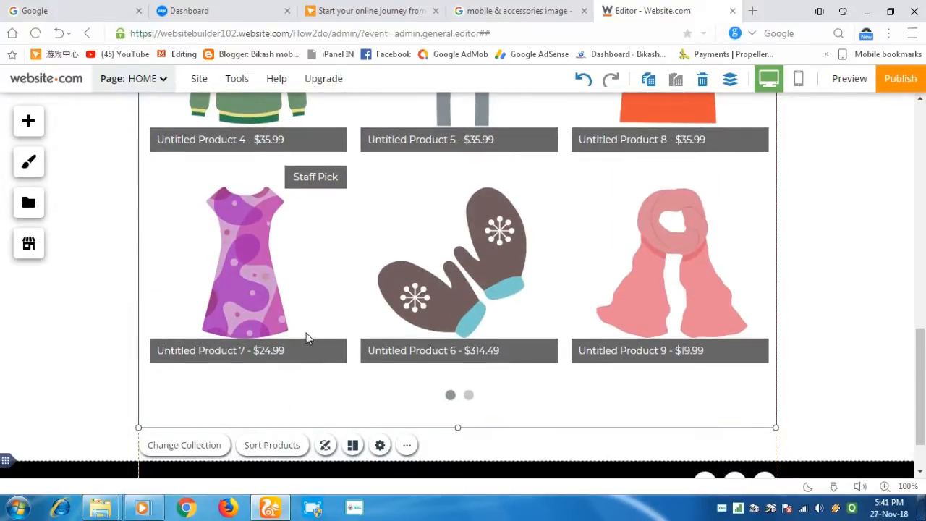
scroll(306, 334, down, 1)
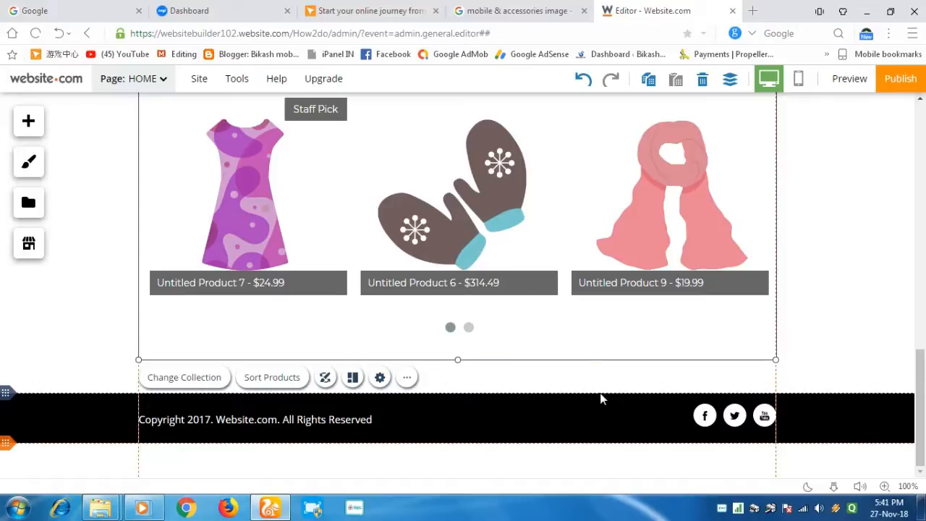
scroll(601, 398, up, 10)
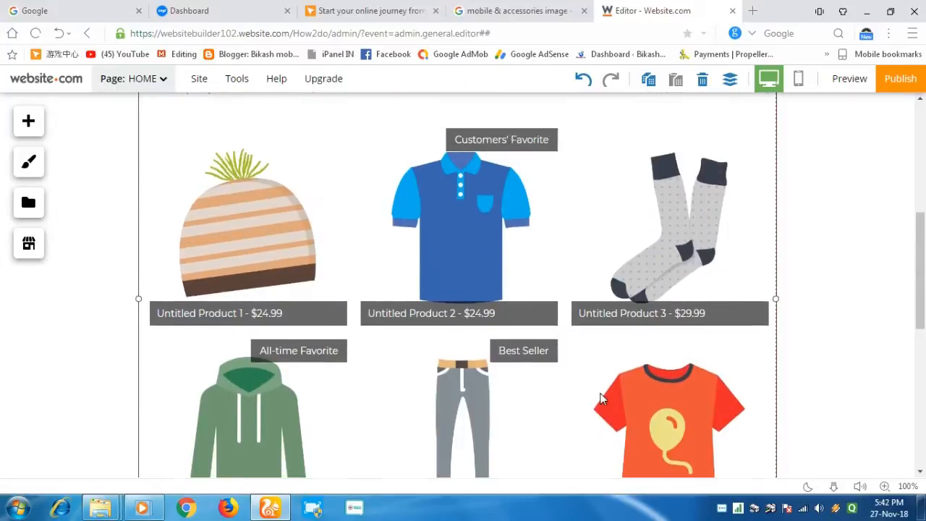
scroll(601, 399, up, 1)
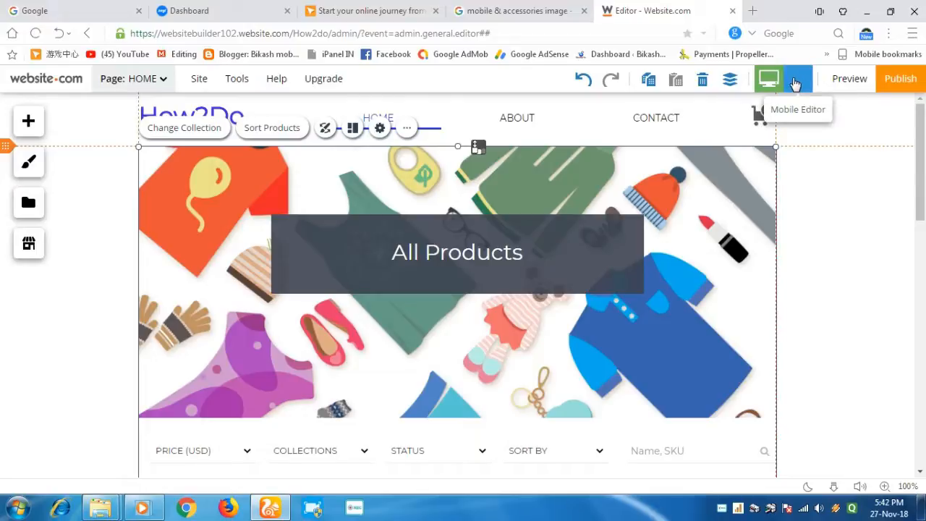
click(849, 80)
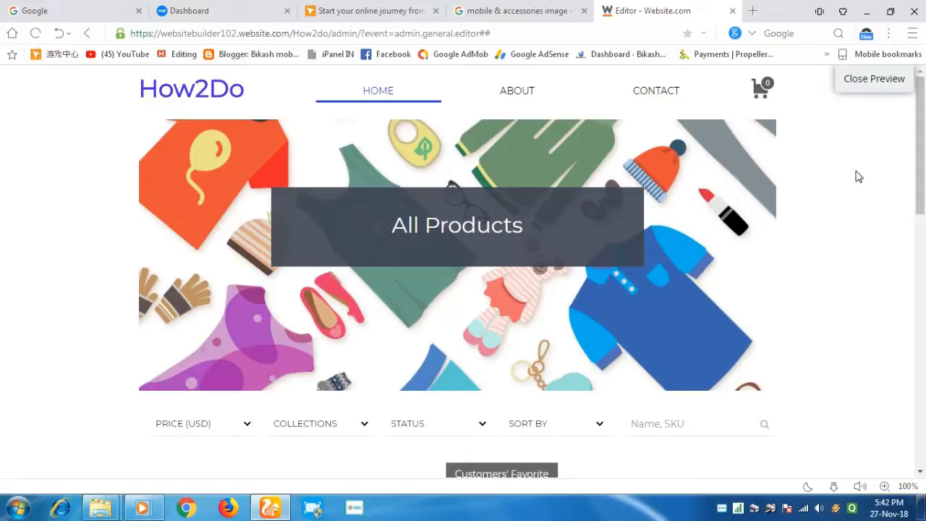
click(874, 79)
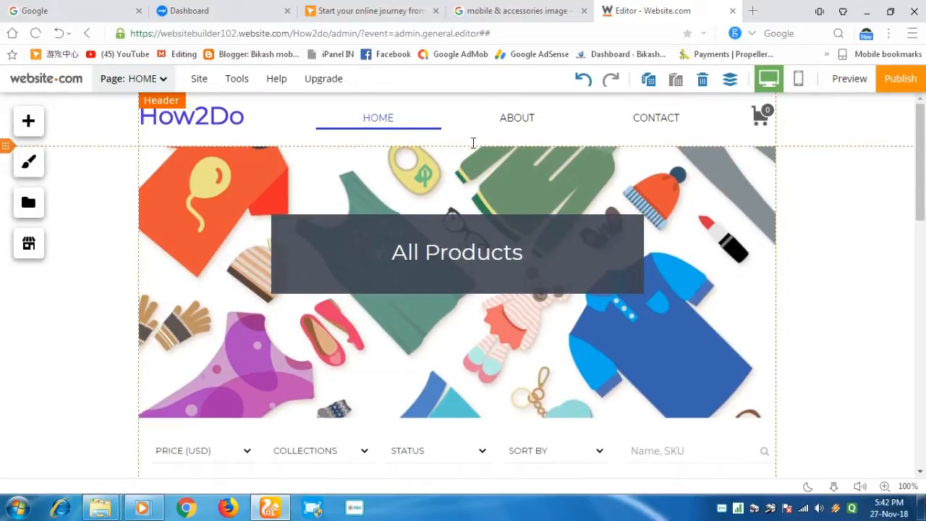
Give the How2Do header title a bright green highlight color and widen its text box slightly
click(233, 120)
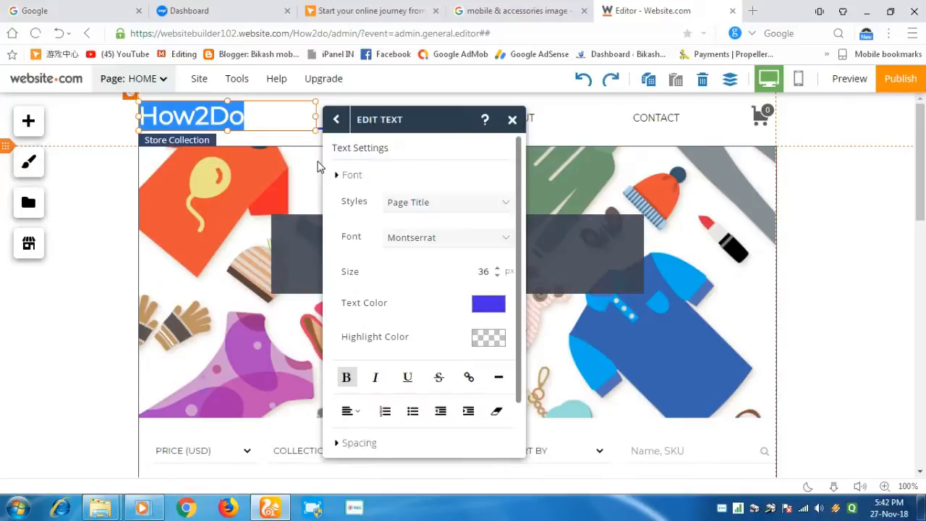
click(489, 340)
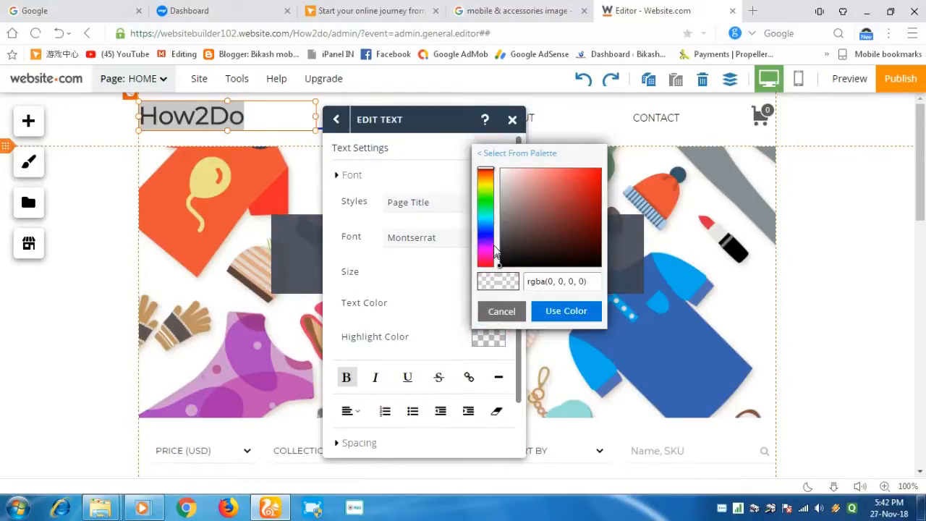
click(485, 208)
click(588, 176)
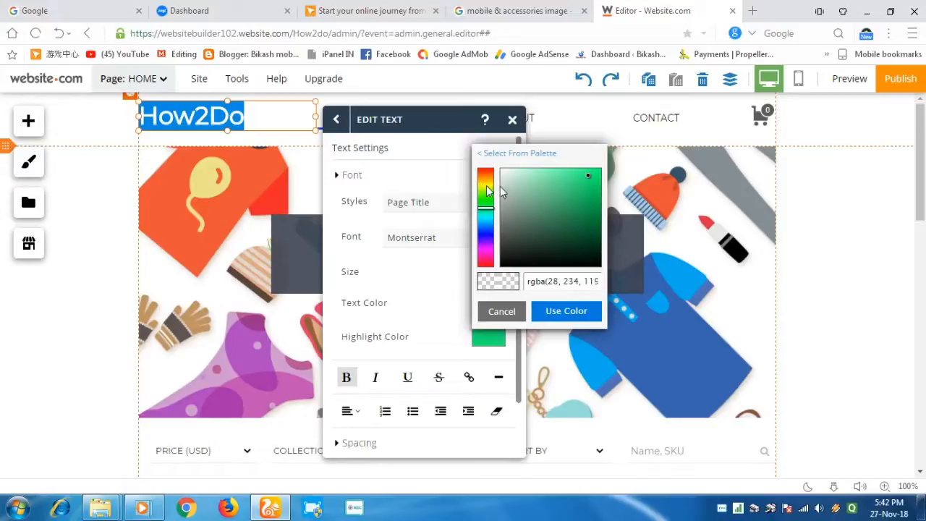
click(572, 172)
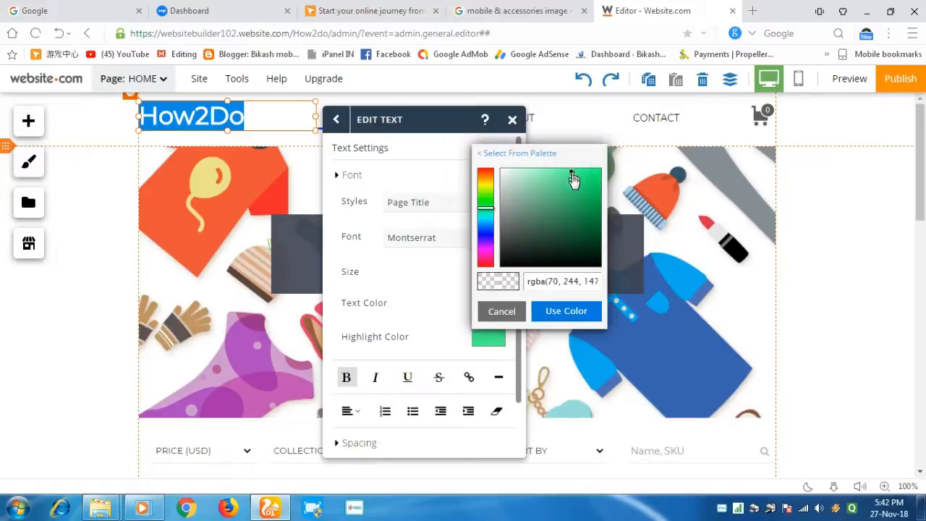
click(566, 311)
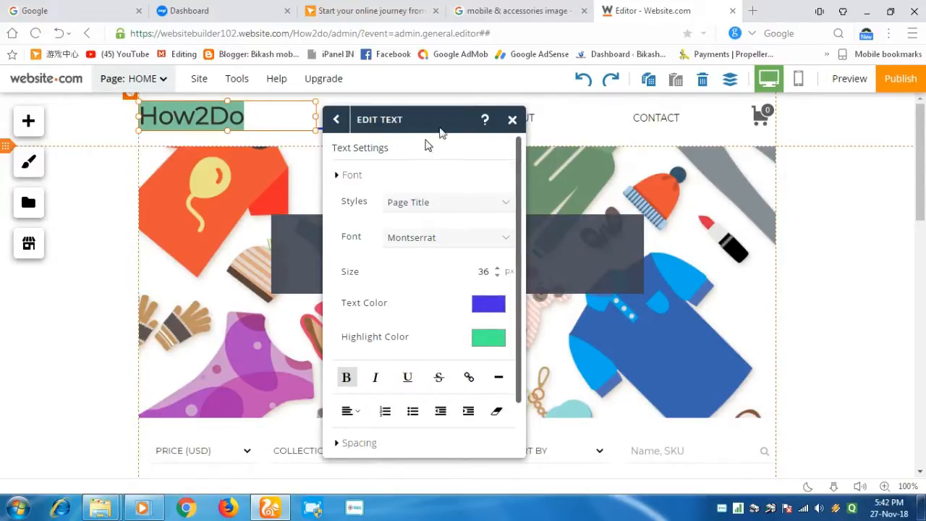
click(512, 122)
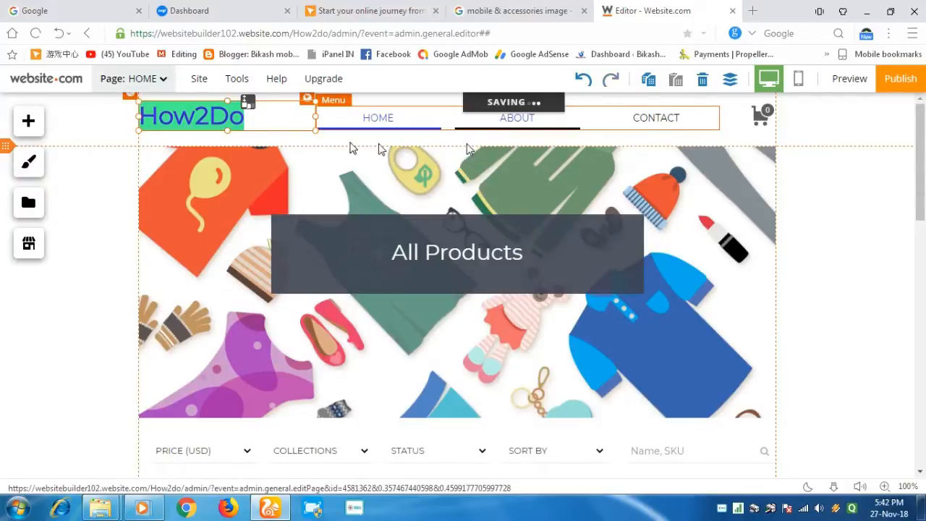
click(288, 122)
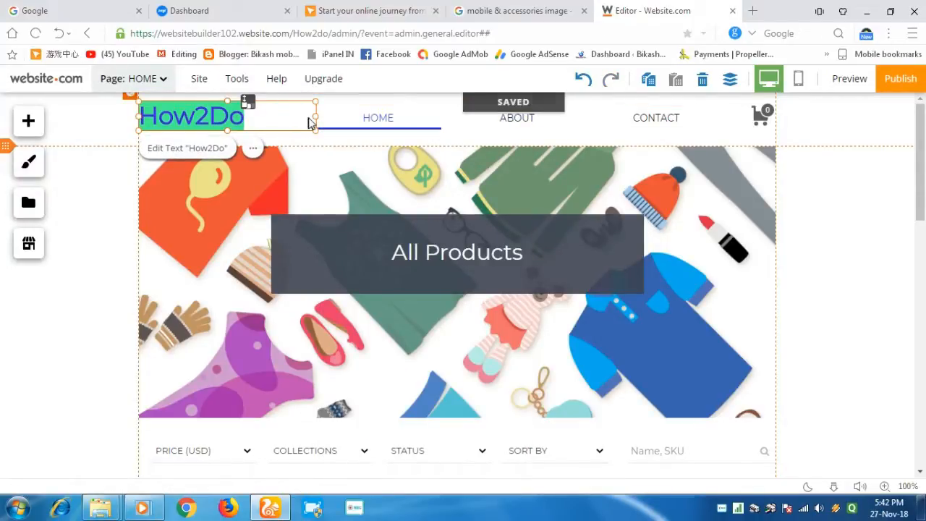
drag(316, 116, 336, 118)
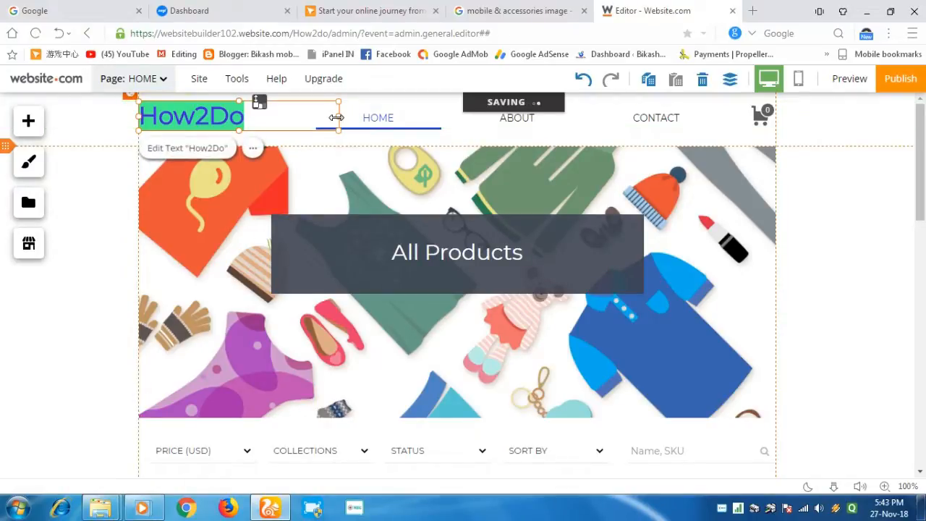
Enable page transitions for the site, preview the Fade effect and close the transition settings
click(834, 191)
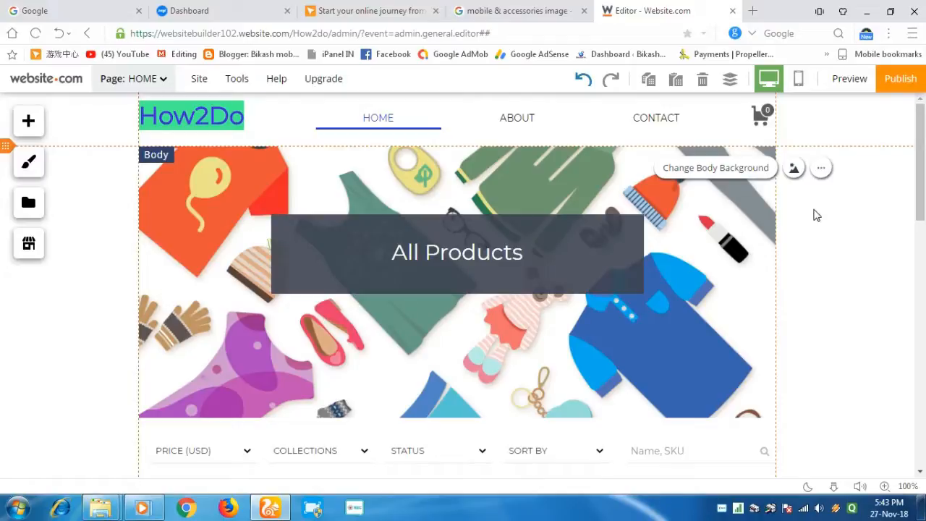
click(796, 170)
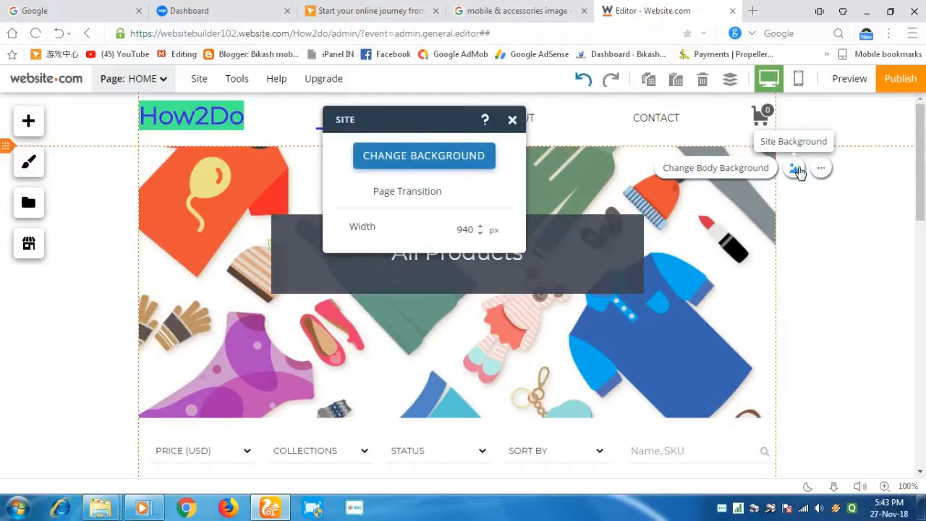
click(403, 193)
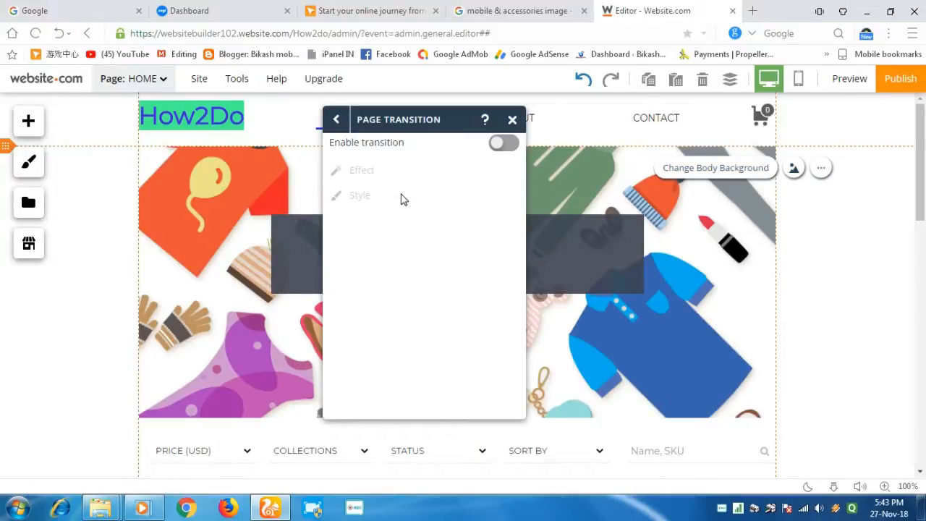
click(505, 145)
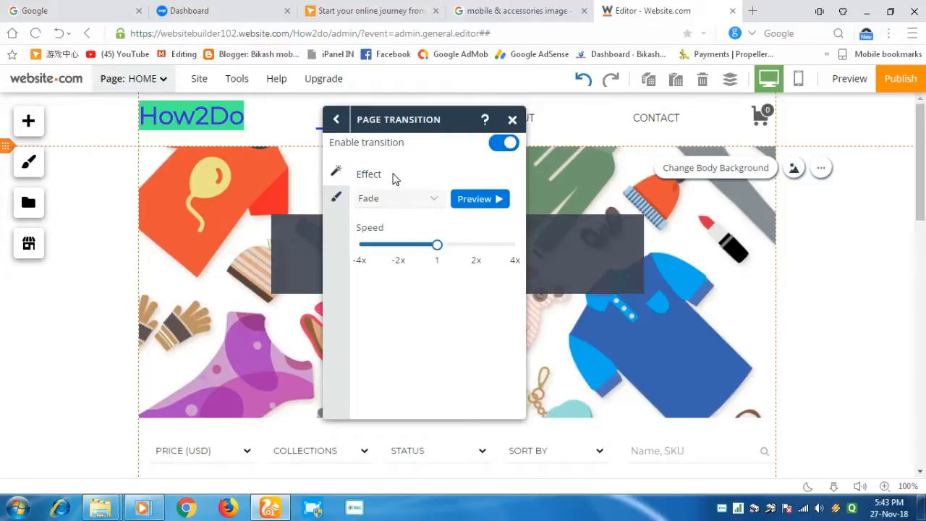
click(489, 200)
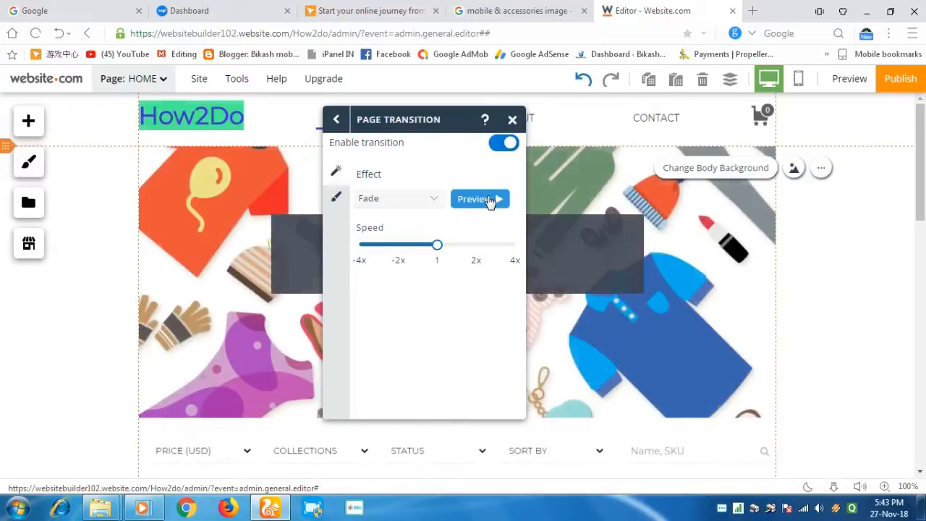
click(512, 120)
Examine the site background's style options and the store collection's price filter
click(794, 168)
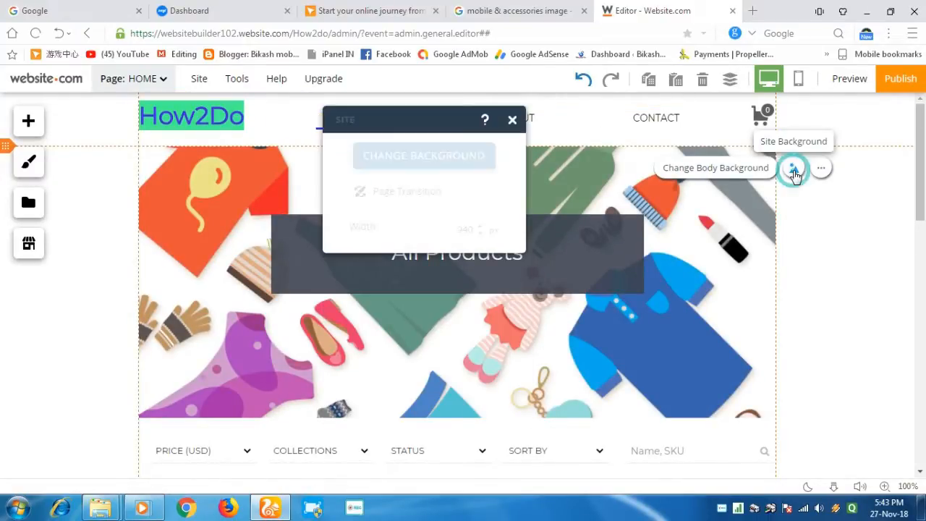
click(440, 158)
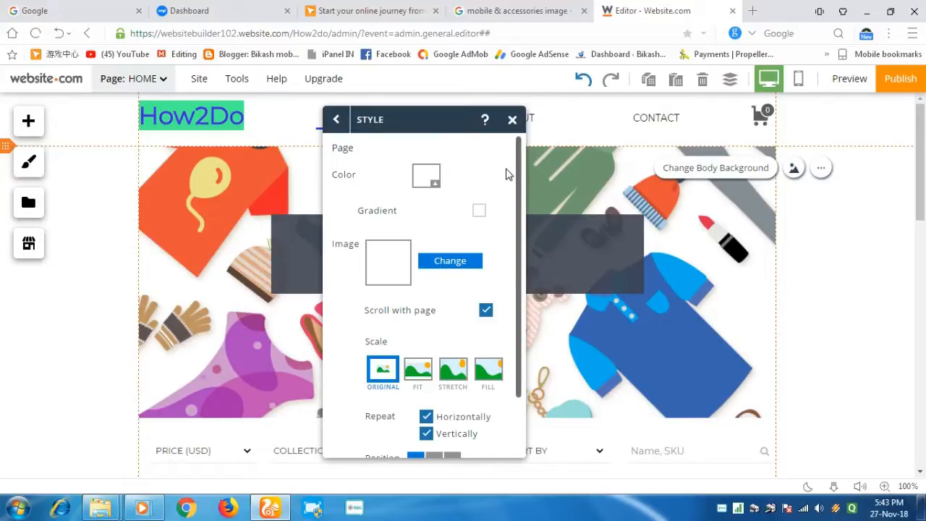
click(512, 122)
scroll(812, 327, down, 3)
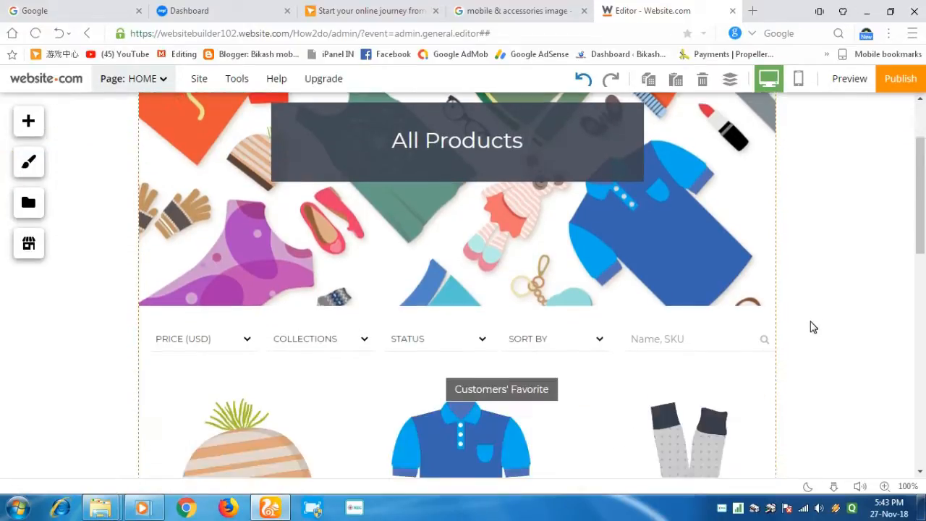
scroll(810, 327, down, 2)
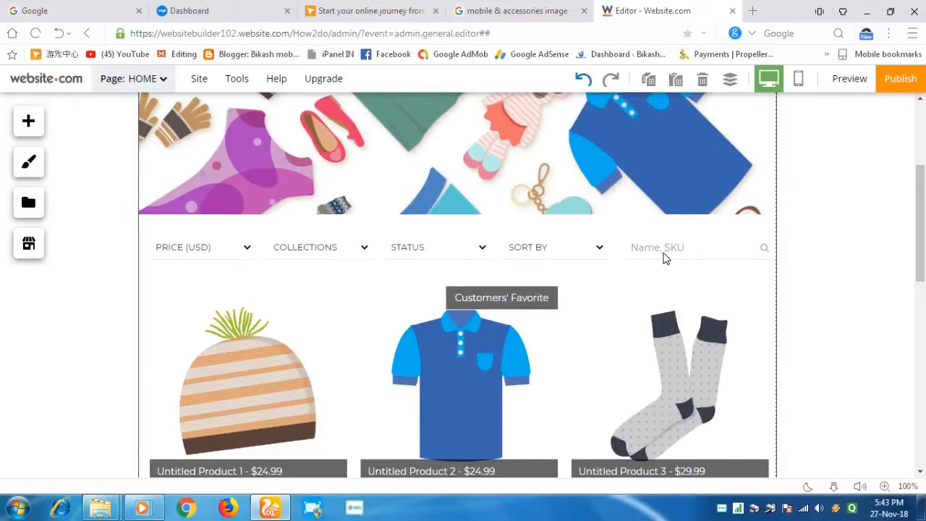
click(248, 248)
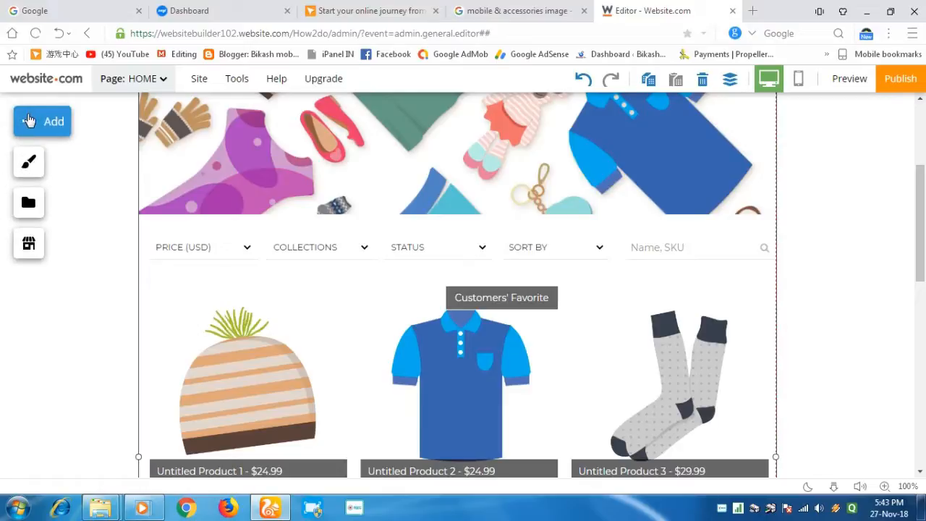
Start a File Manager upload and select the two thumb900 images, the mobile accessories combo image, accessories and headphones-Banner from Downloads
click(29, 203)
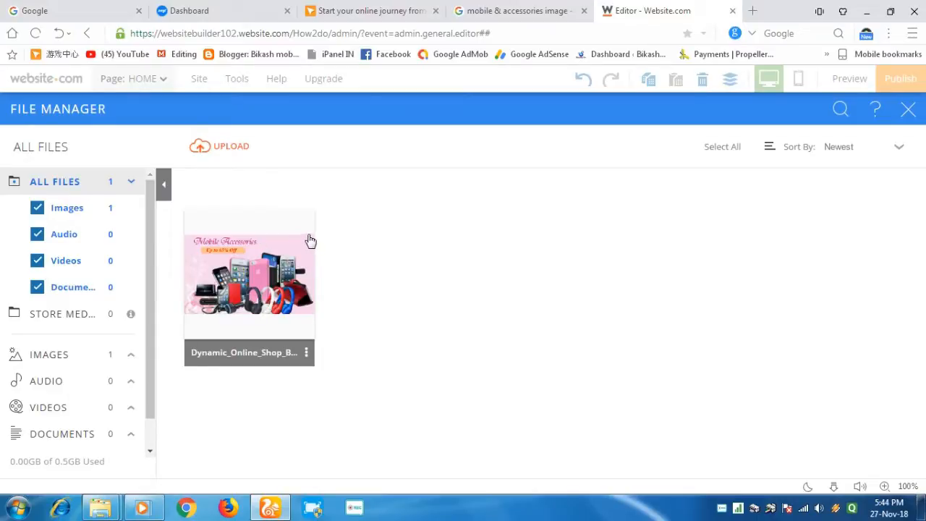
click(209, 148)
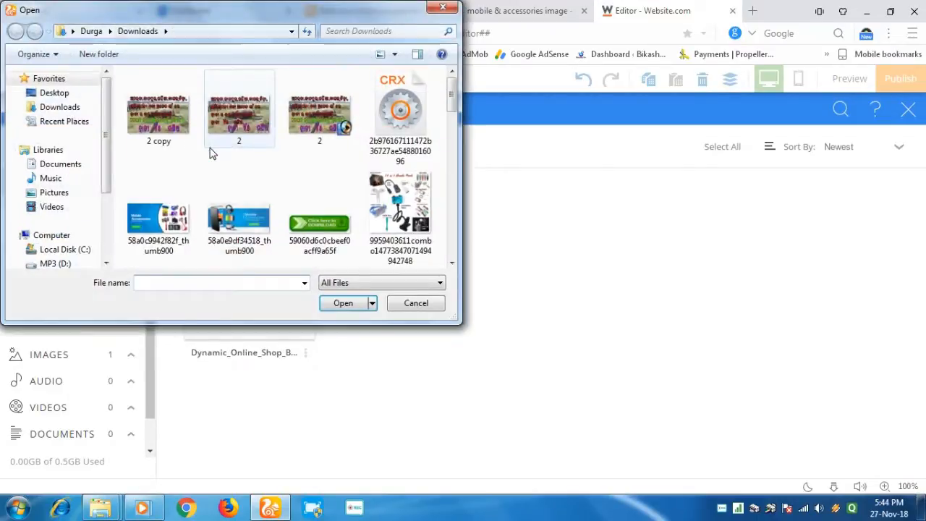
click(422, 225)
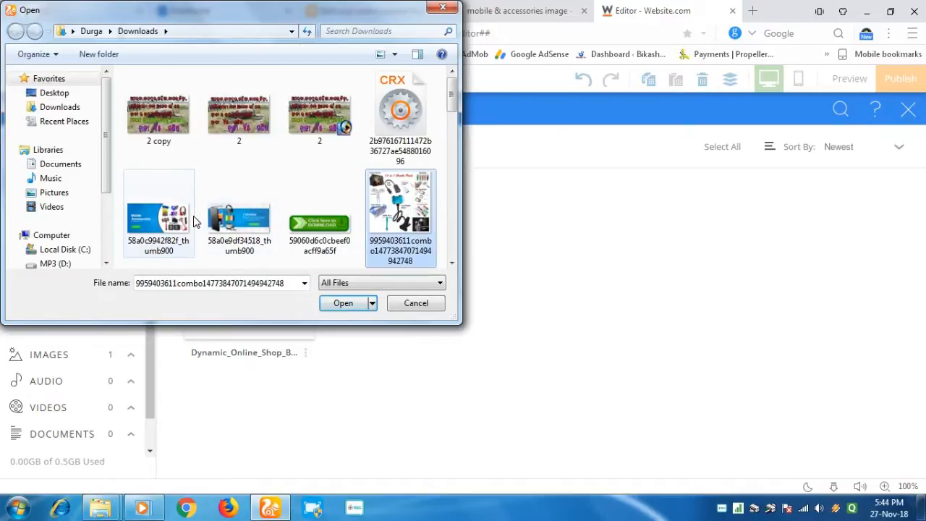
ctrl+click(166, 217)
ctrl+click(238, 217)
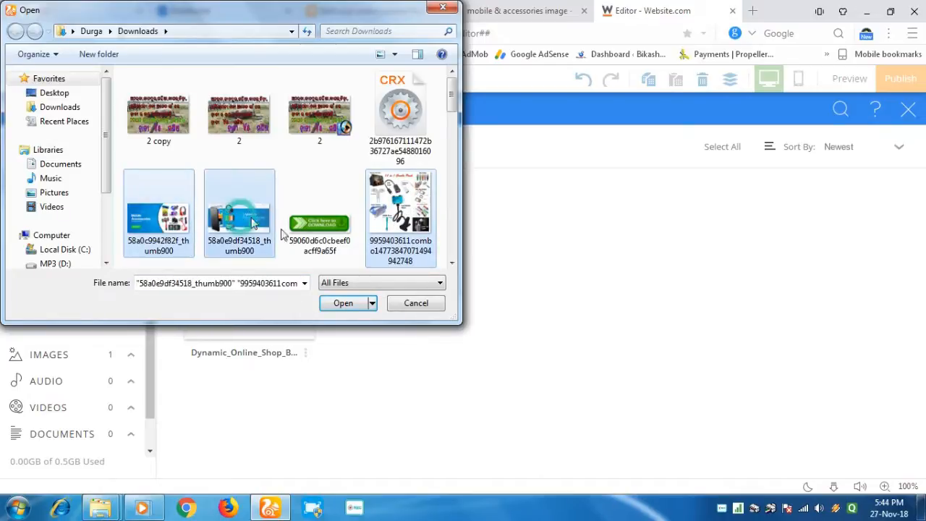
scroll(327, 254, down, 1)
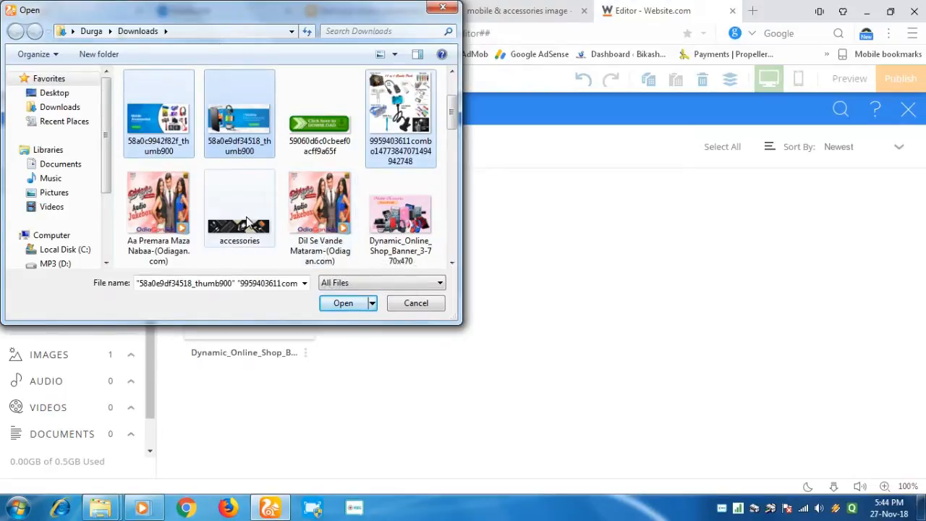
ctrl+click(247, 212)
scroll(418, 225, down, 1)
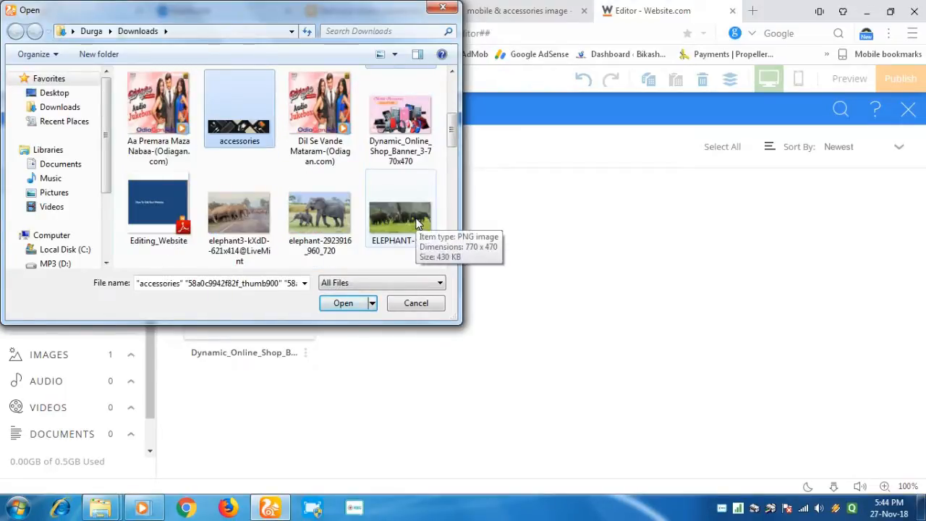
scroll(330, 225, down, 1)
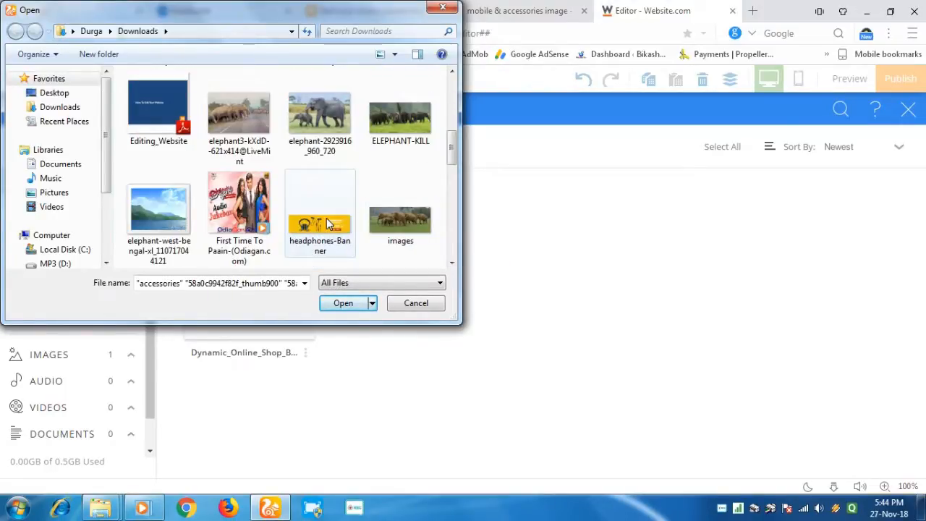
ctrl+click(326, 221)
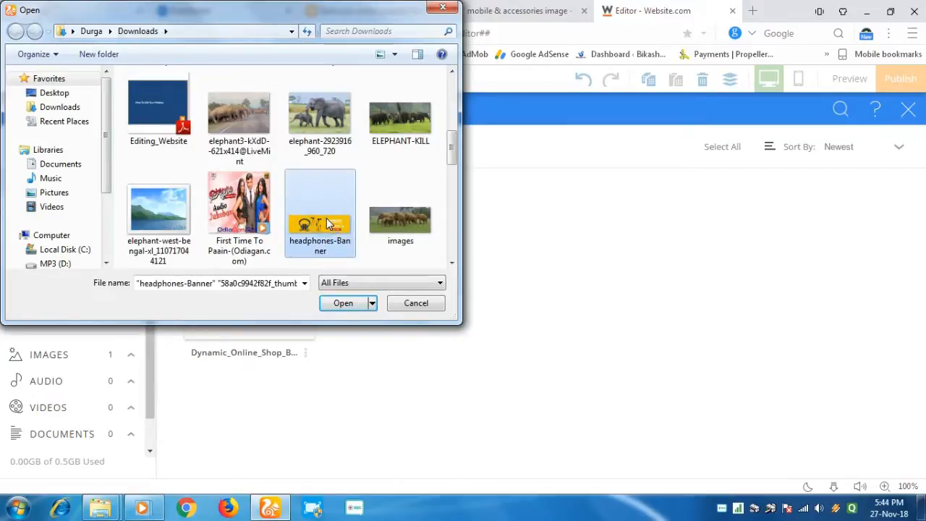
Add mob-accessories-banner-1-1140x380, the s8567… accessories grid image, systems-banner-MobileWirelessAccessories and template_photo_2 to the selection, and upload all selected images
scroll(327, 221, down, 1)
scroll(327, 218, down, 1)
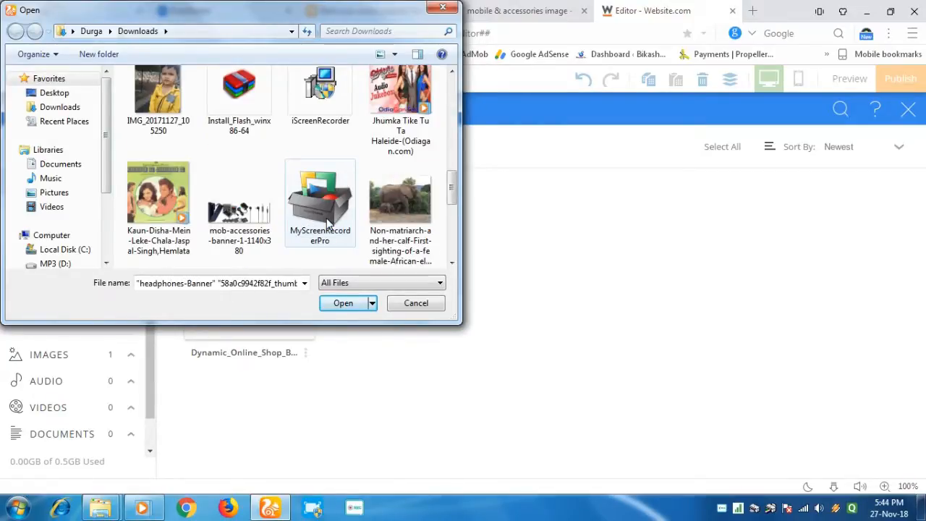
ctrl+click(253, 225)
scroll(253, 226, down, 1)
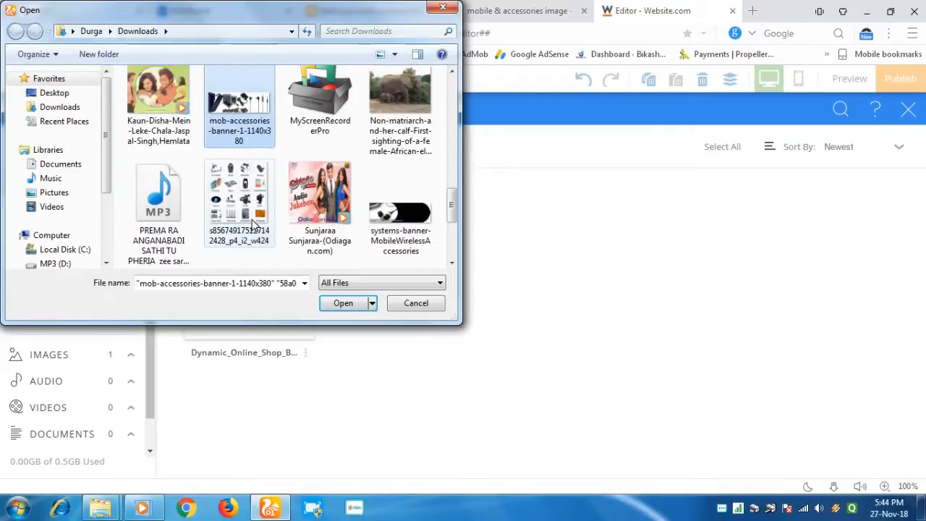
ctrl+click(253, 226)
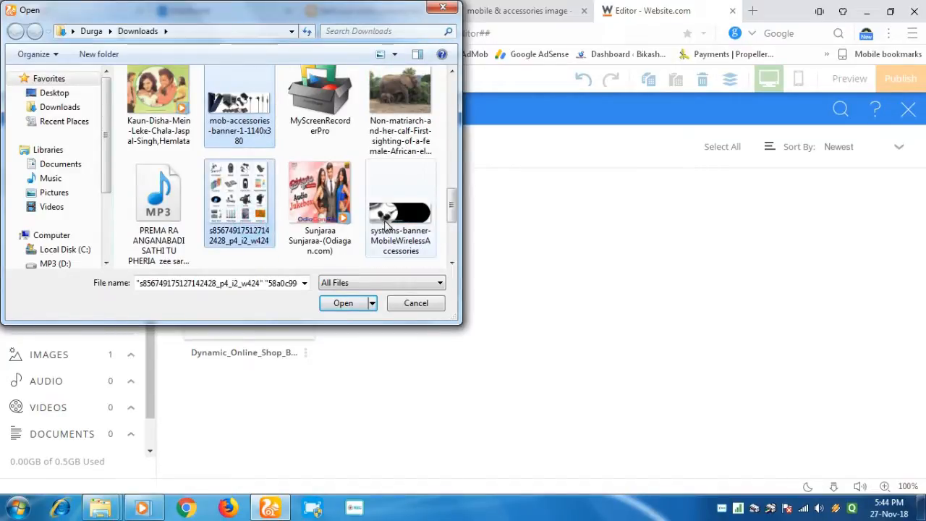
ctrl+click(385, 221)
scroll(386, 226, down, 1)
scroll(386, 226, down, 1)
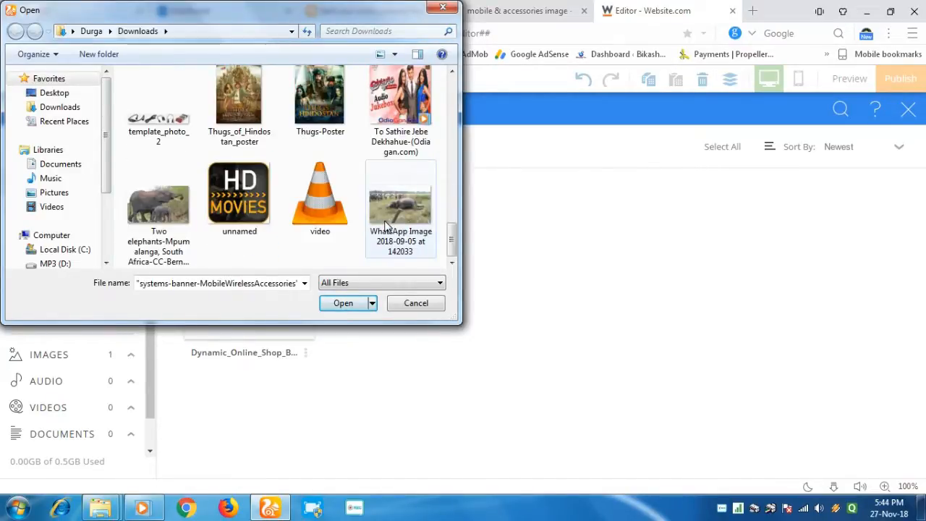
ctrl+click(150, 120)
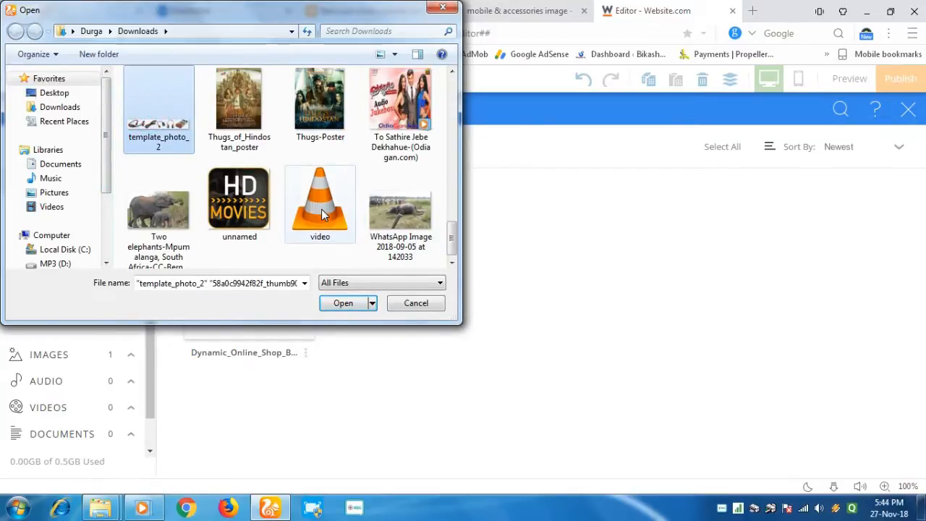
click(350, 307)
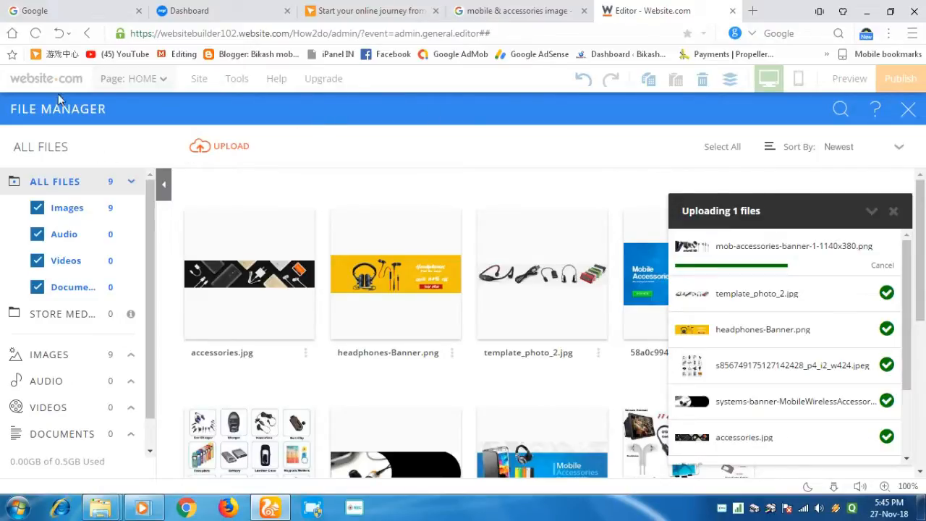
click(908, 112)
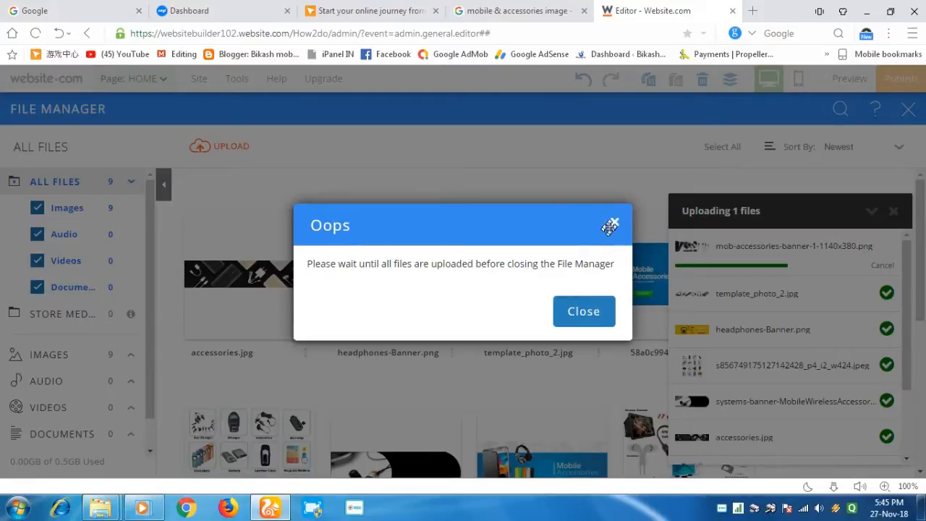
click(614, 224)
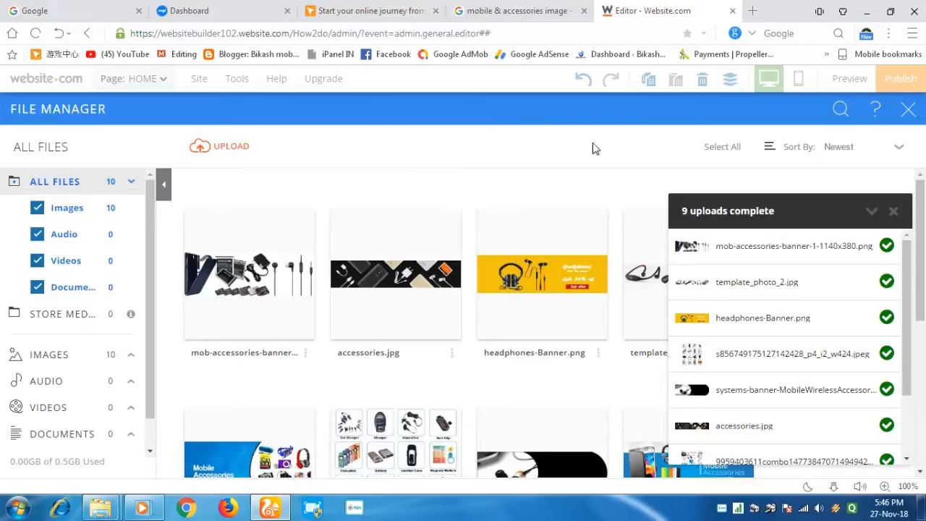
click(894, 212)
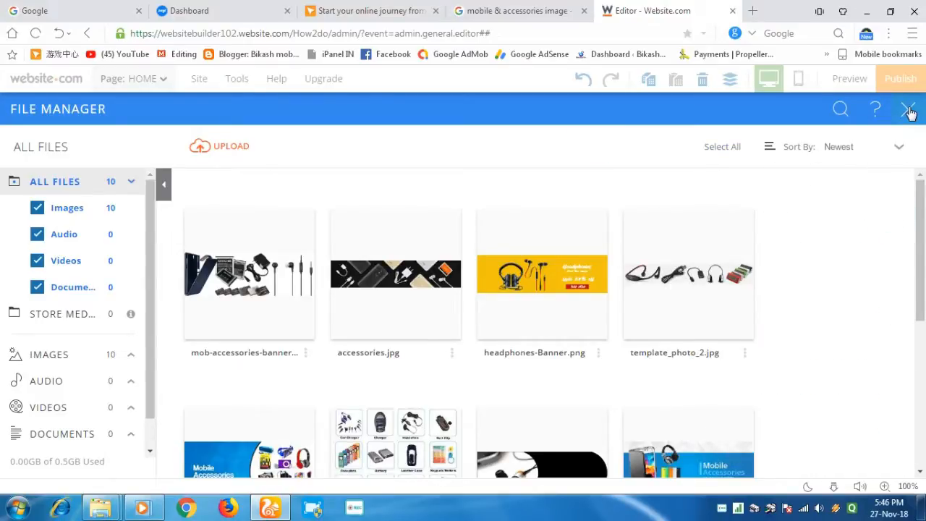
Review the File Manager's store media and images folders, and return to the page editor
click(70, 209)
click(63, 211)
click(44, 314)
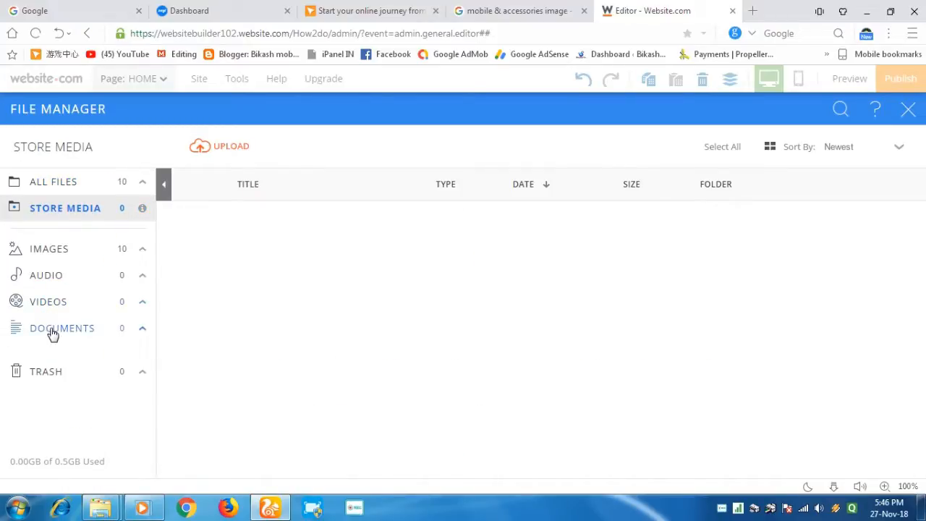
click(56, 253)
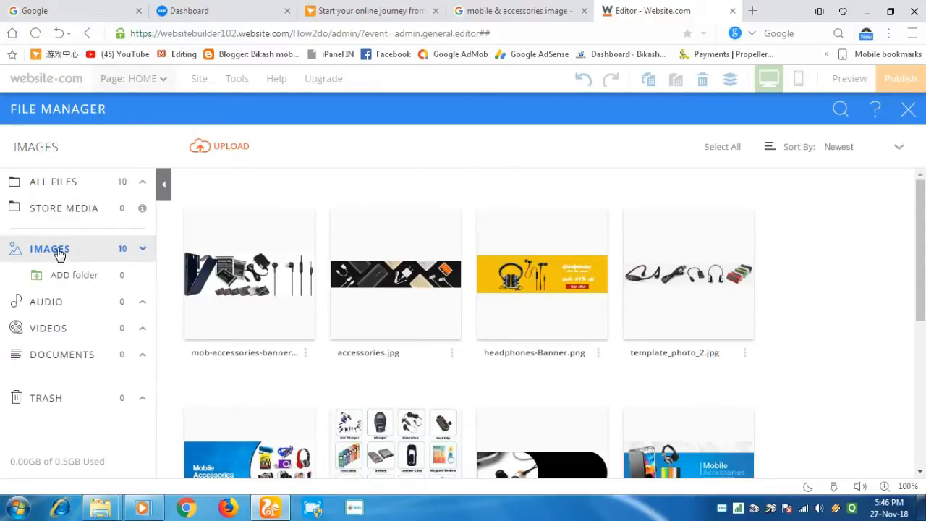
click(908, 108)
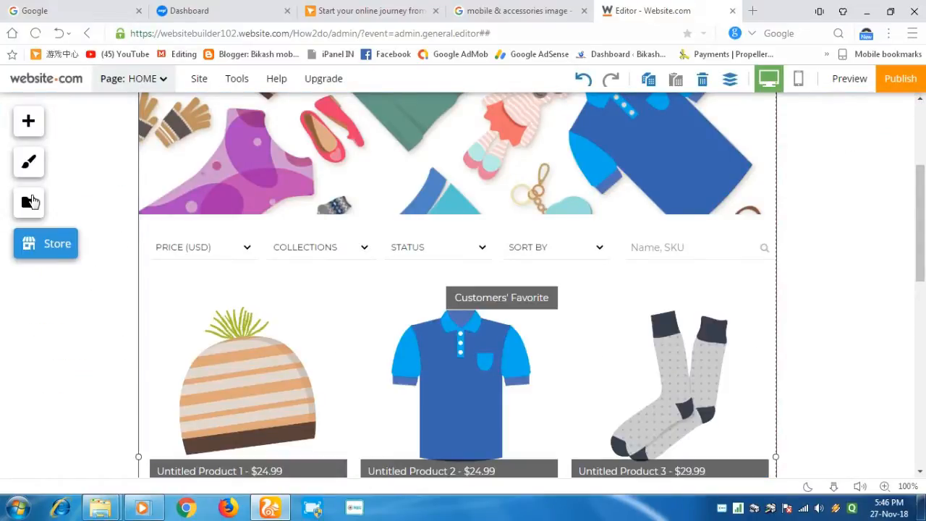
Examine the design options for color schemes, font styles and site settings without changing them
click(26, 172)
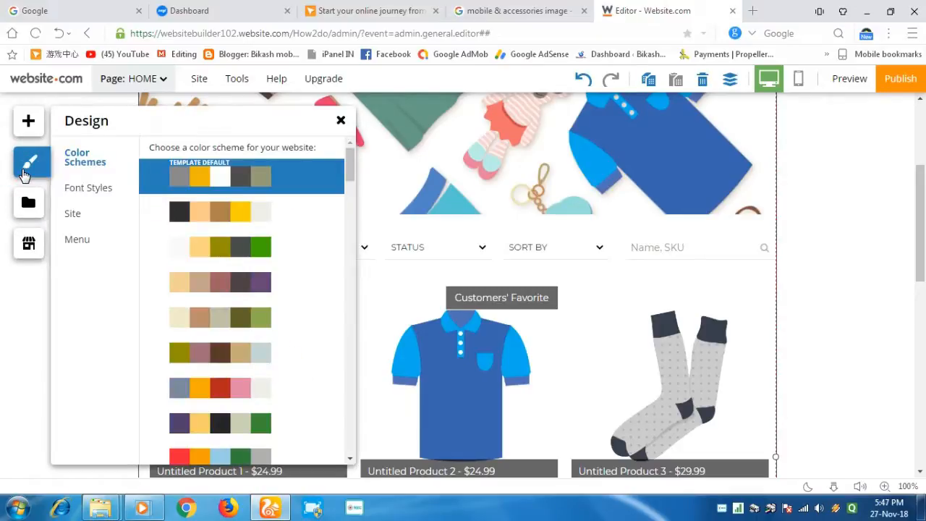
mouse_move(237, 186)
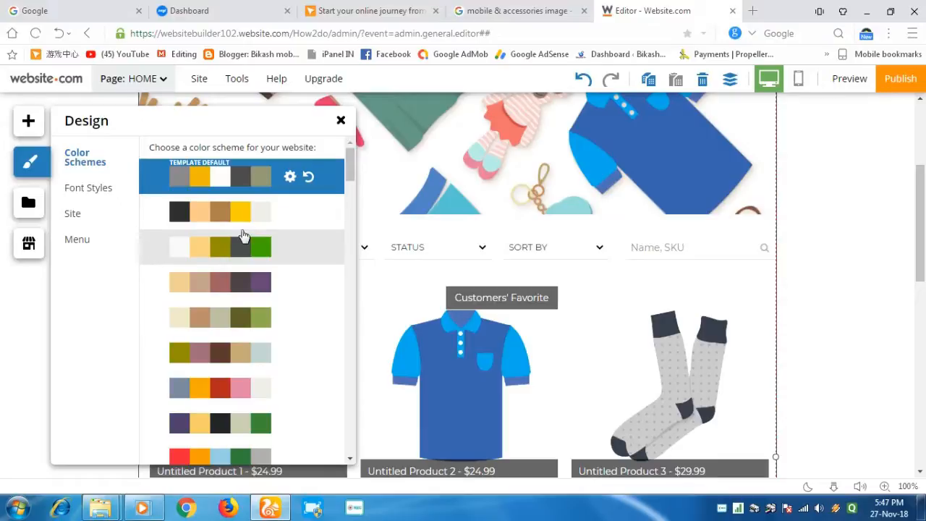
click(93, 190)
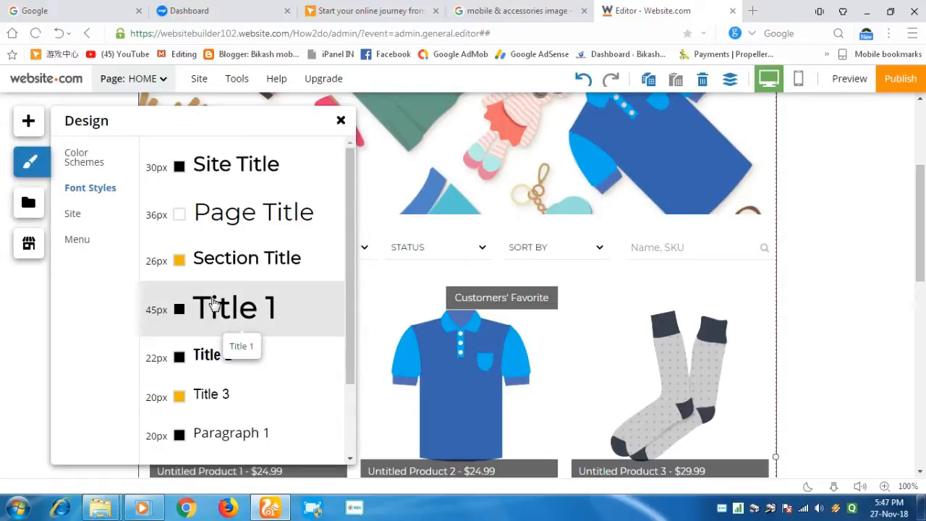
scroll(215, 302, down, 3)
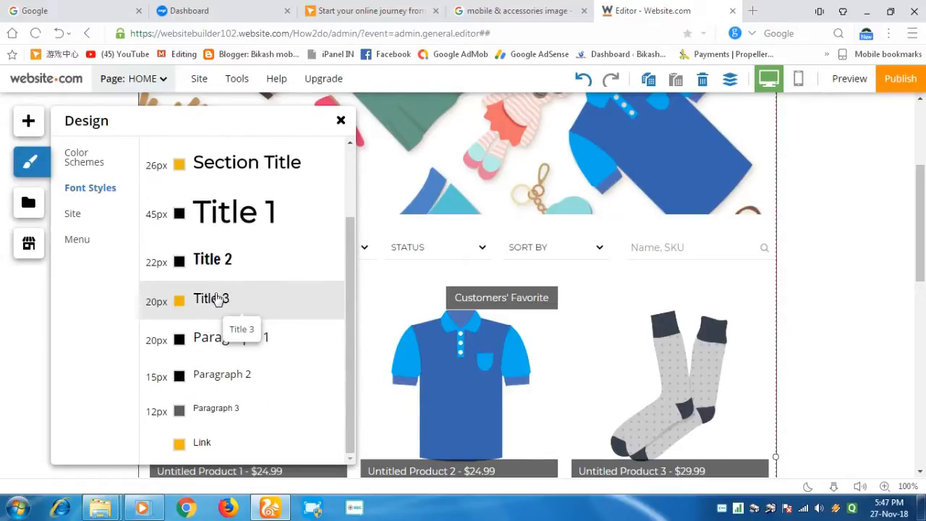
click(82, 224)
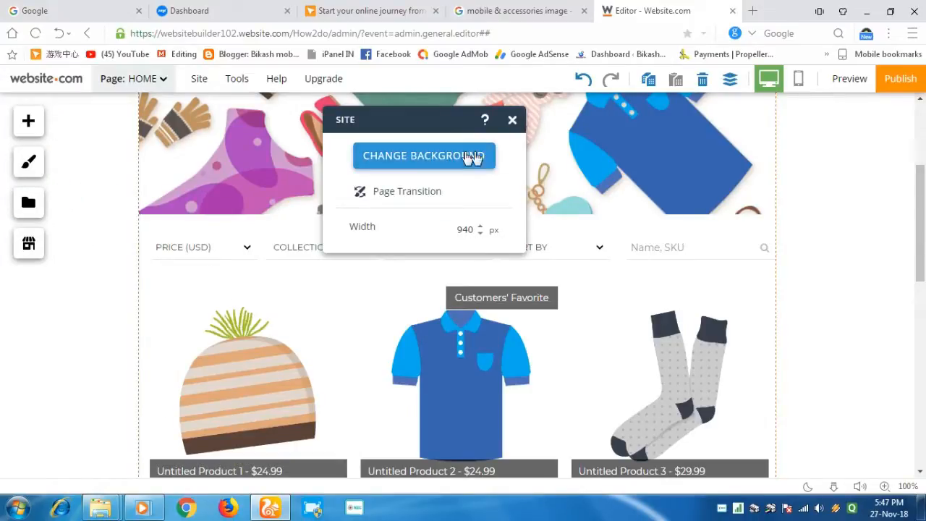
click(512, 125)
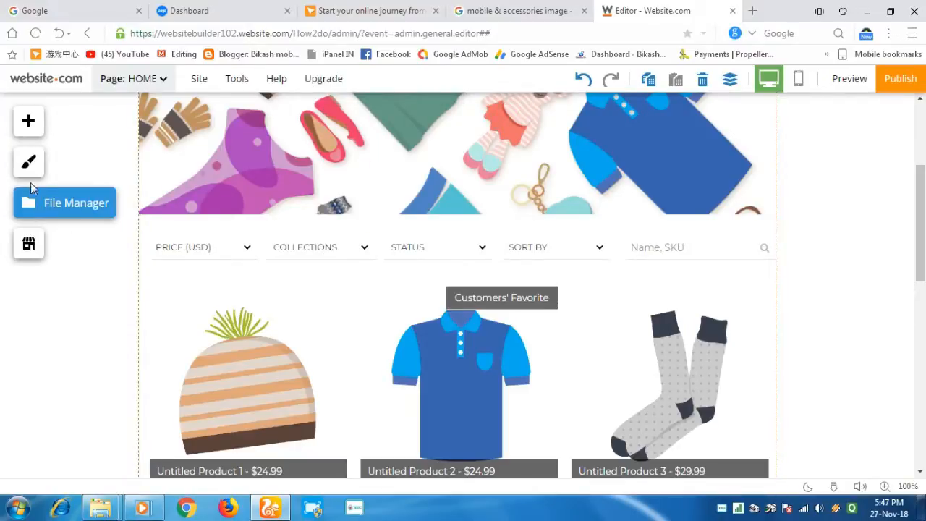
Open the page list from the site menu's design options, switch to the CONTACT page and dismiss the introductory tour
click(33, 173)
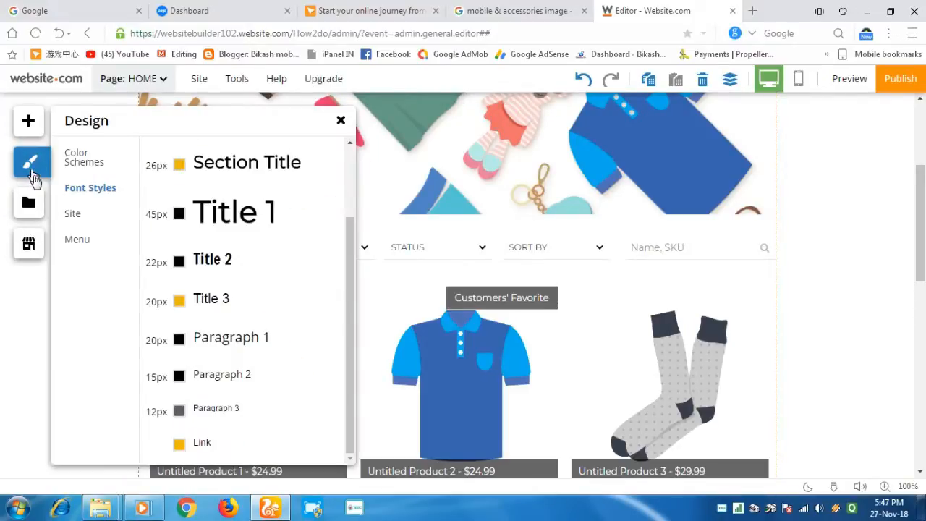
click(77, 240)
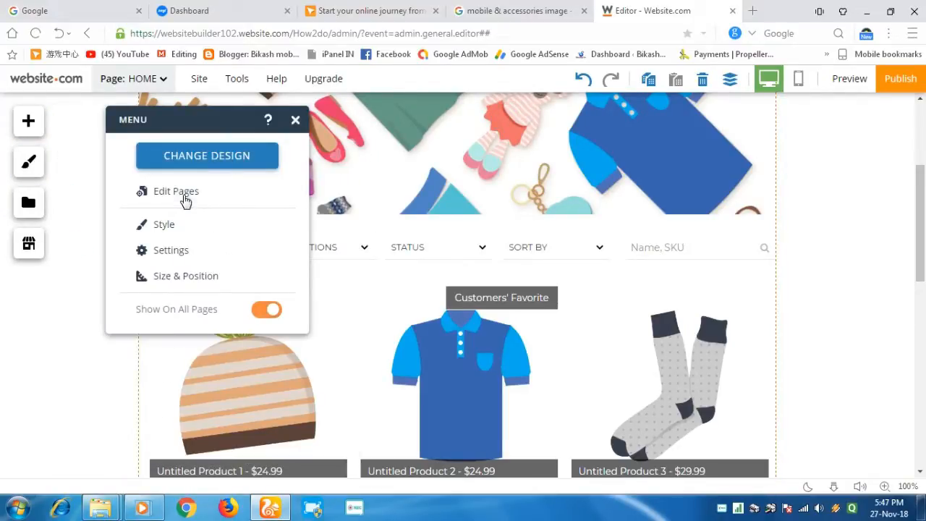
click(185, 200)
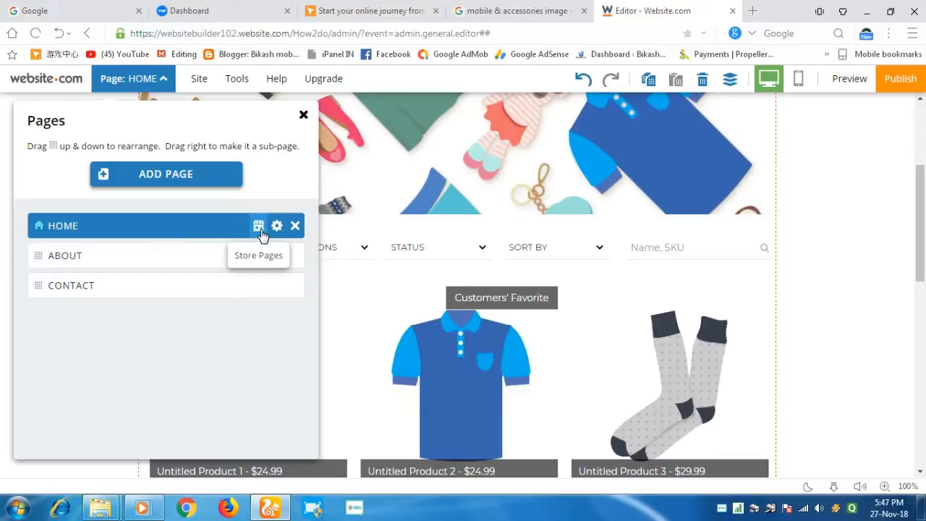
click(170, 285)
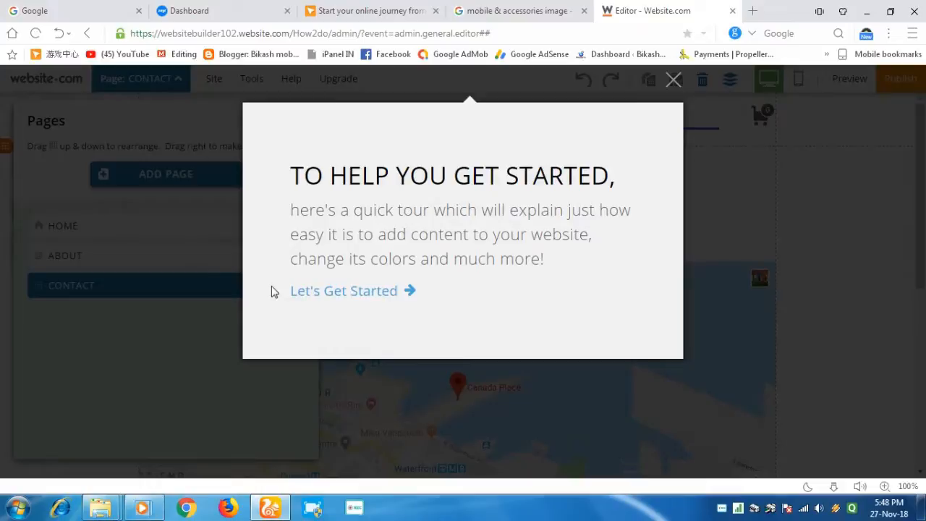
click(416, 293)
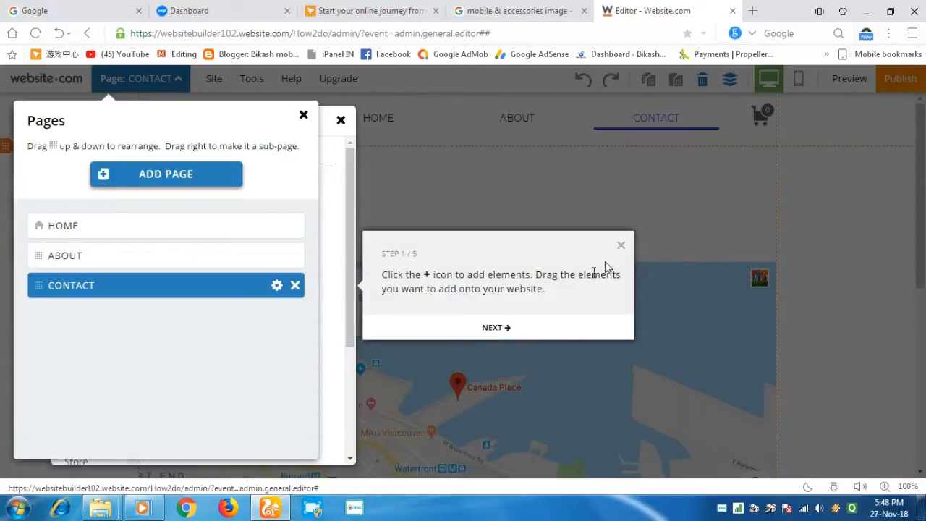
click(621, 246)
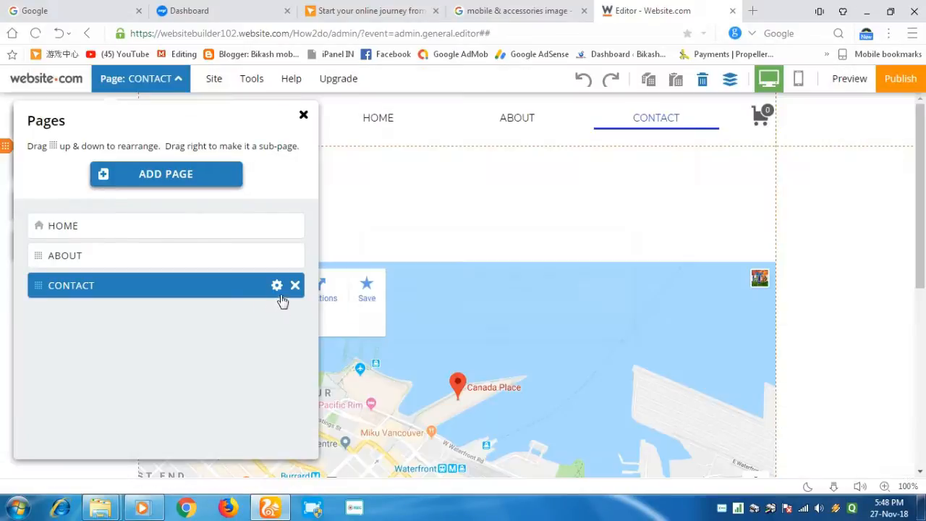
Inspect the CONTACT page's name, URL address and page options in its settings, and close them unchanged
click(279, 287)
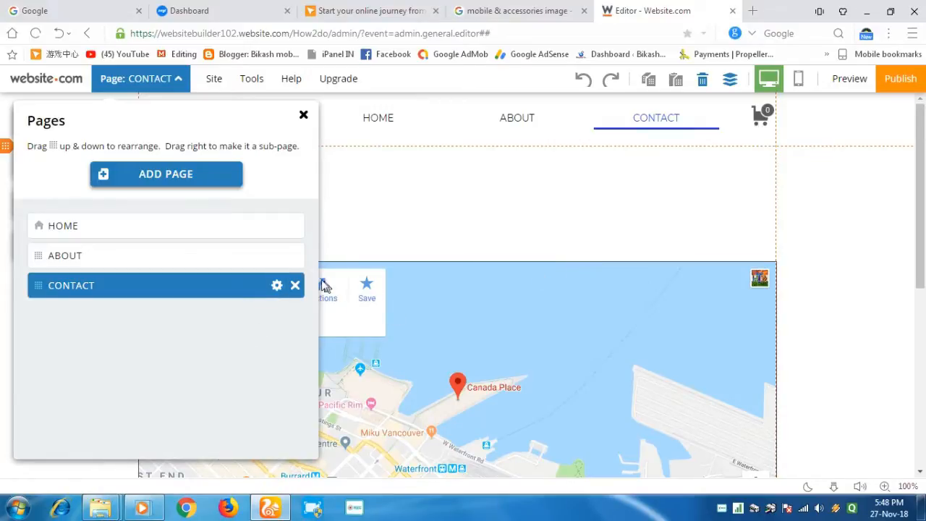
click(339, 325)
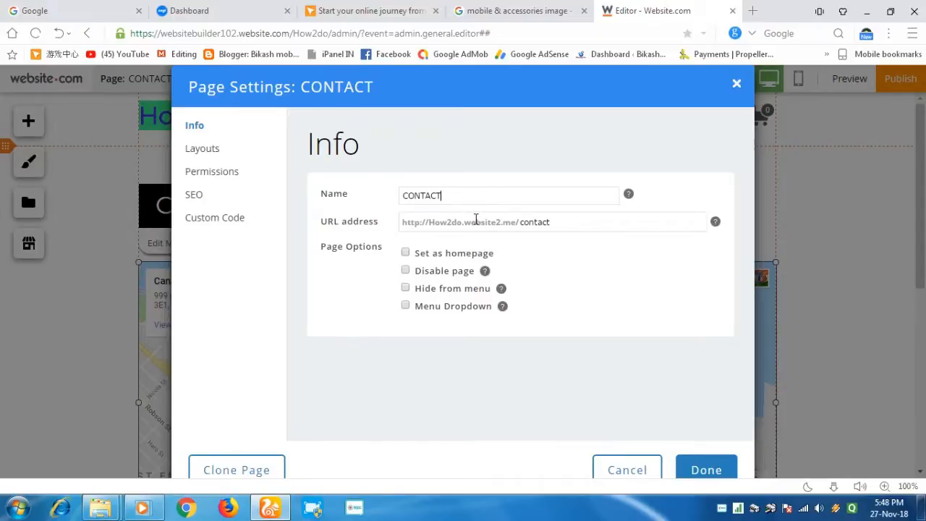
click(565, 191)
click(737, 86)
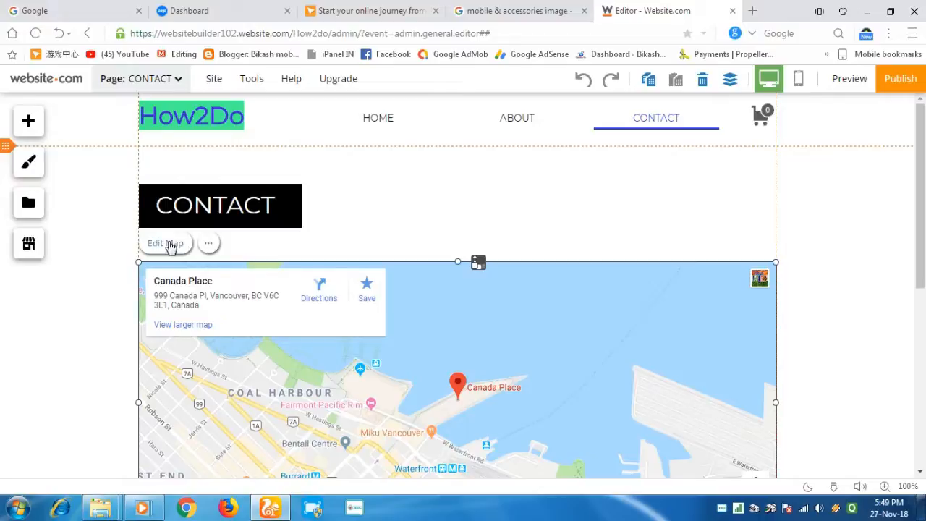
Set the CONTACT page map's address to the suggested location Amarda, Odisha, India, and check the map and the contact section beneath it
click(168, 245)
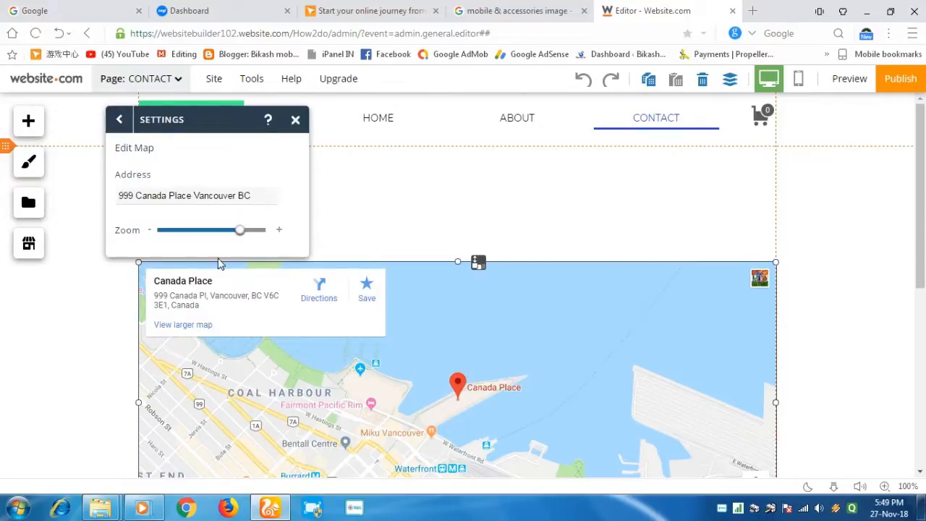
click(246, 195)
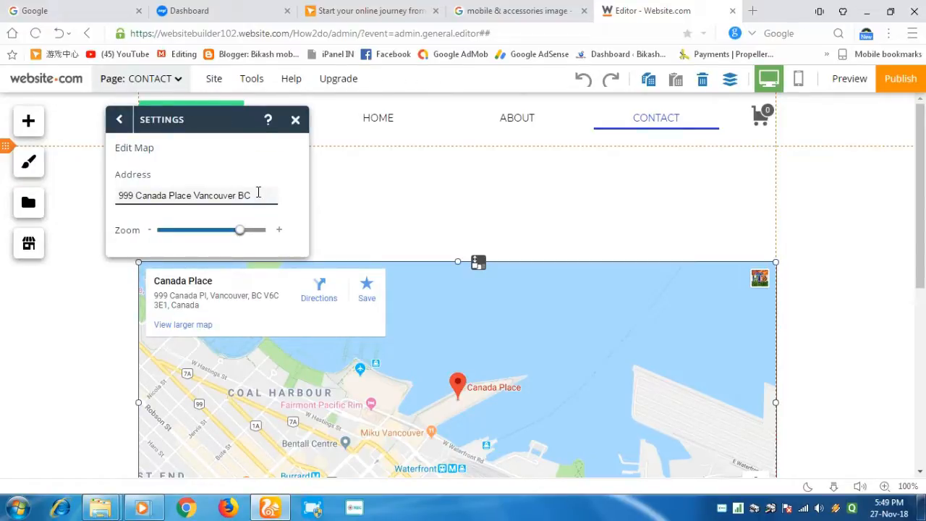
drag(246, 194, 111, 194)
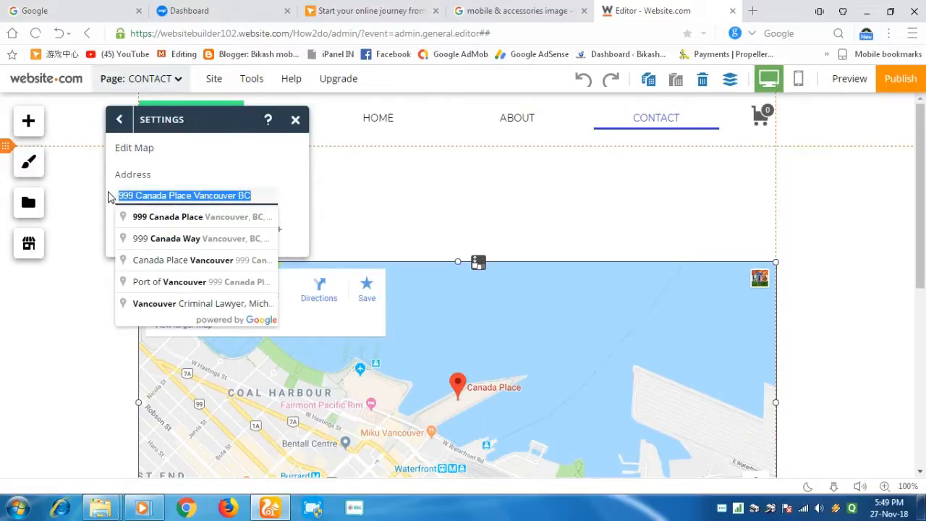
text(a)
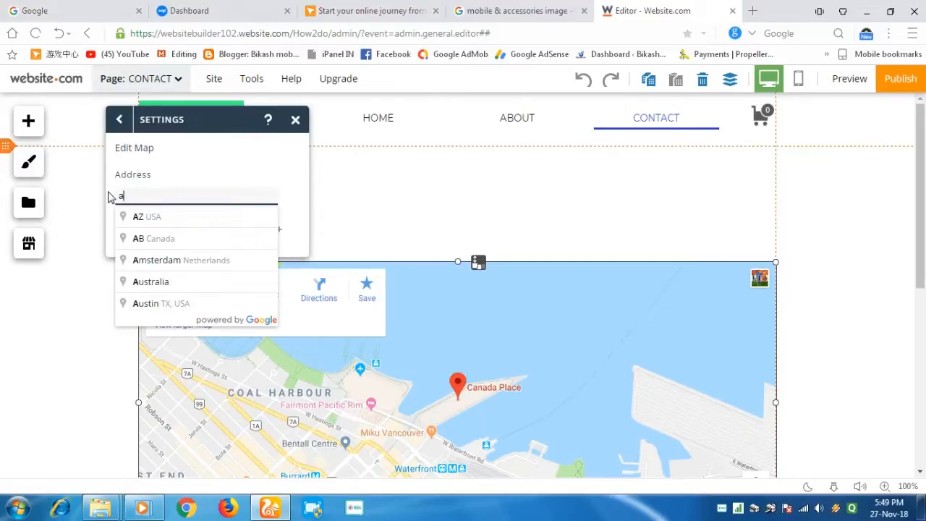
text(marda)
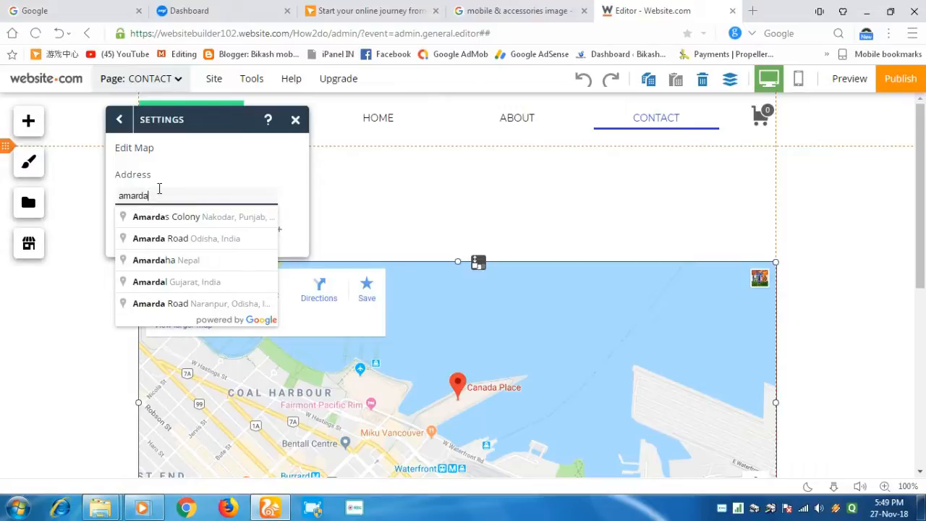
text(.odisha)
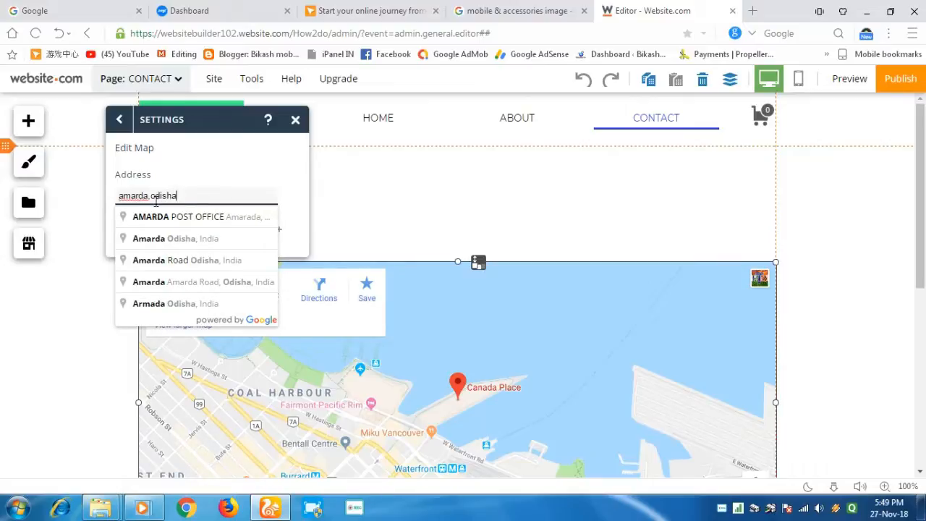
click(171, 239)
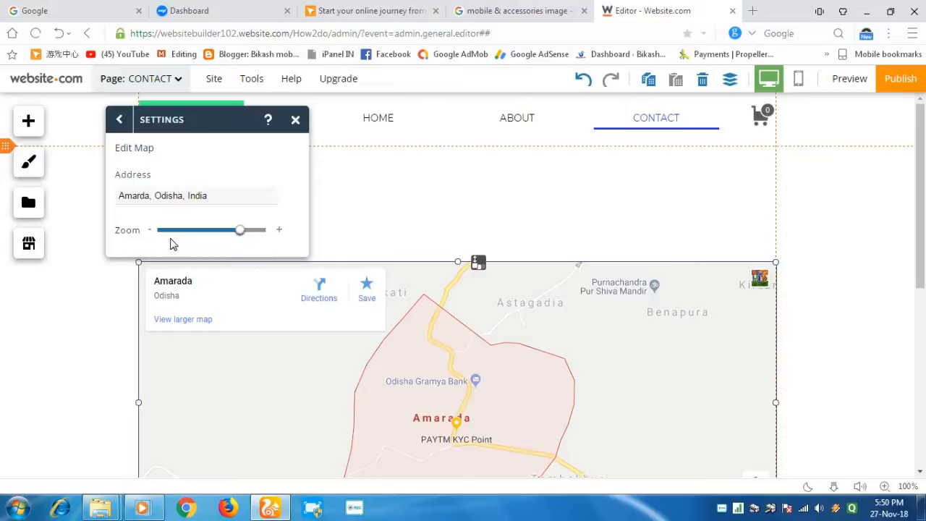
scroll(478, 392, down, 1)
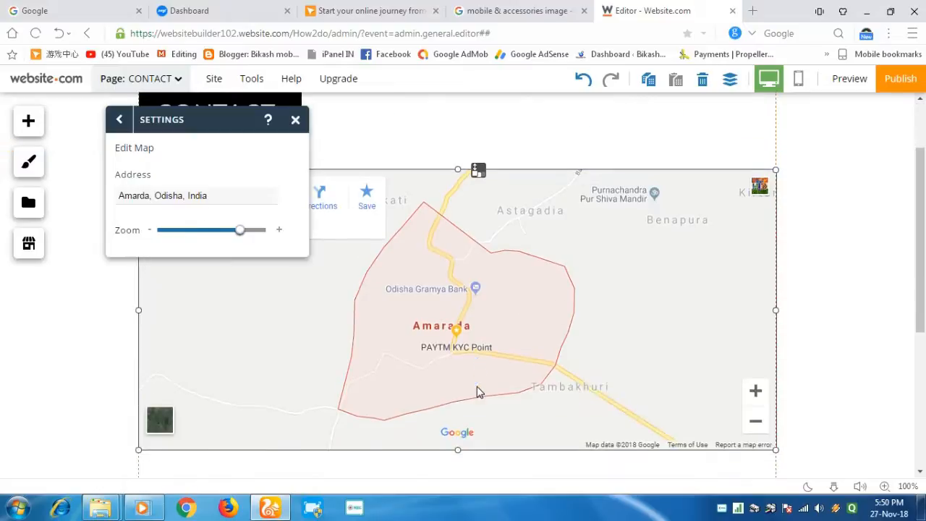
scroll(478, 391, down, 1)
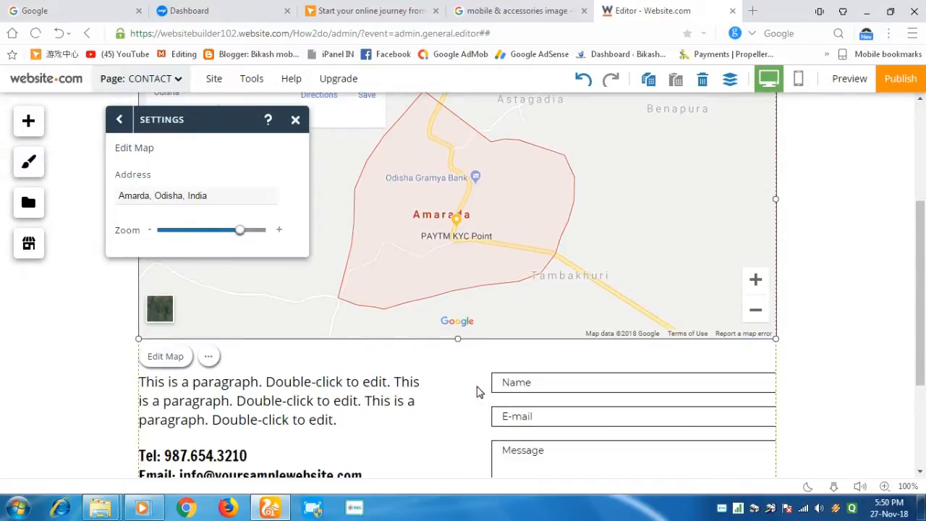
scroll(477, 391, down, 1)
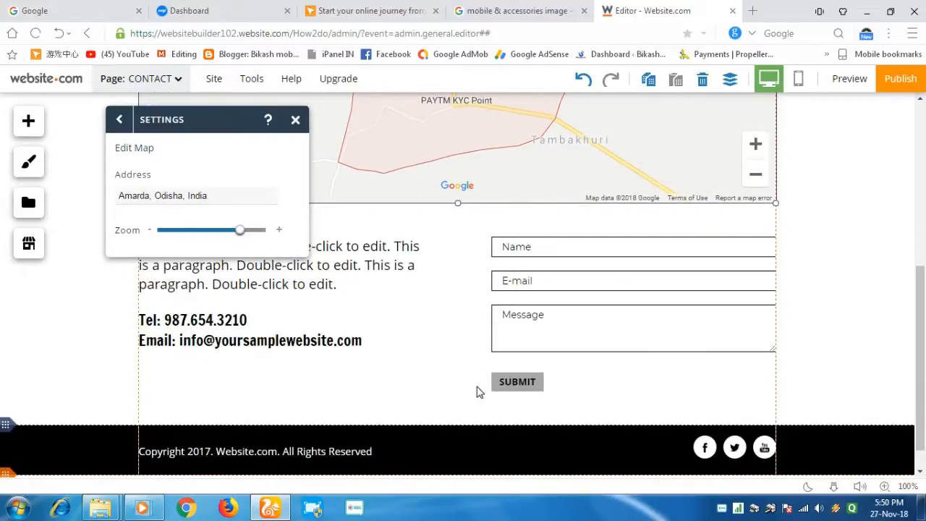